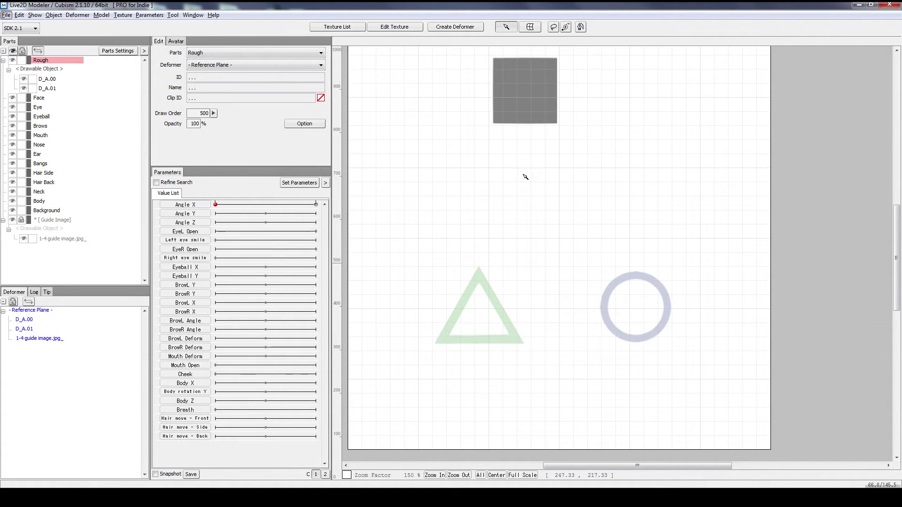
- Delete the two overlapping square texture objects D_A.00 and D_A.01 from the canvas
click(520, 87)
click(423, 118)
mouse_move(218, 207)
mouse_down()
mouse_move(317, 208)
mouse_move(216, 205)
mouse_up()
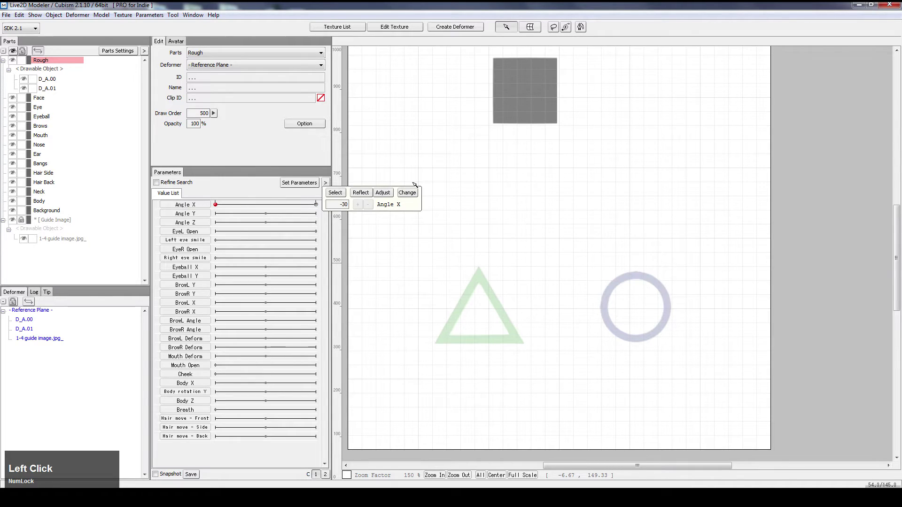
click(540, 108)
click(540, 109)
key(Delete)
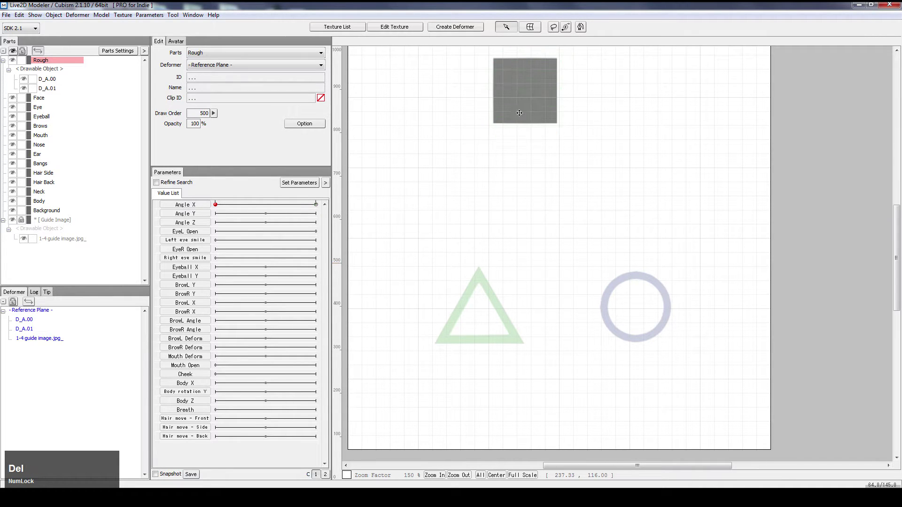
click(517, 112)
key(Delete)
- Unlock the Guide Image part and delete the triangle-and-circle guide image
click(476, 301)
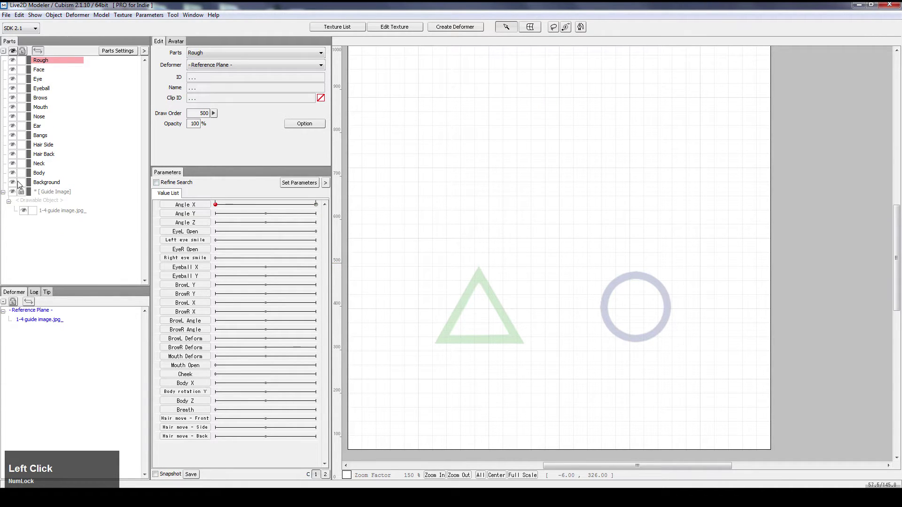
click(54, 193)
key(Delete)
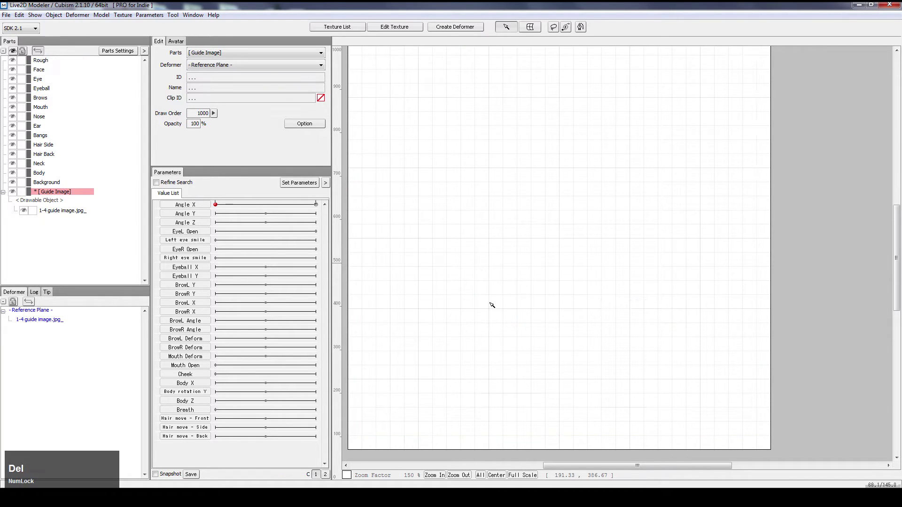
- Import 1-4 guide image.jpg from the ch 1 - 5 folder as a guide image at 512 x 512
click(299, 498)
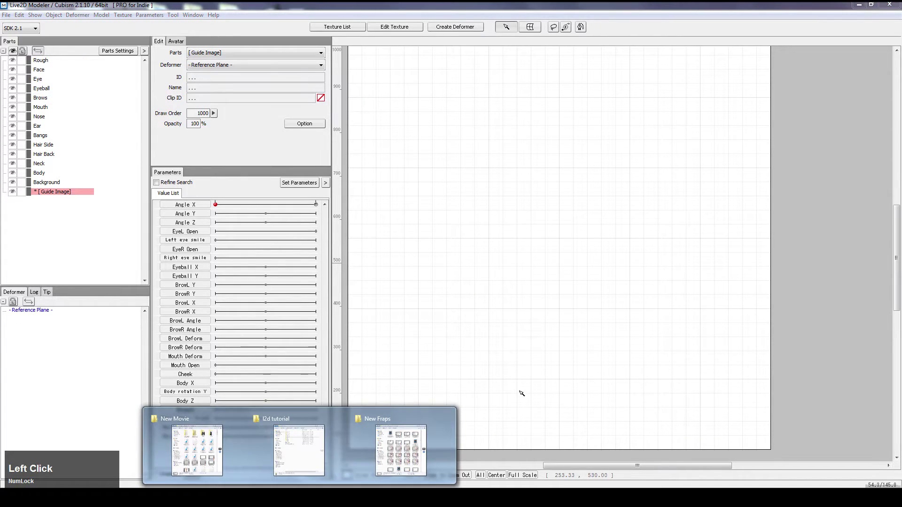
click(289, 451)
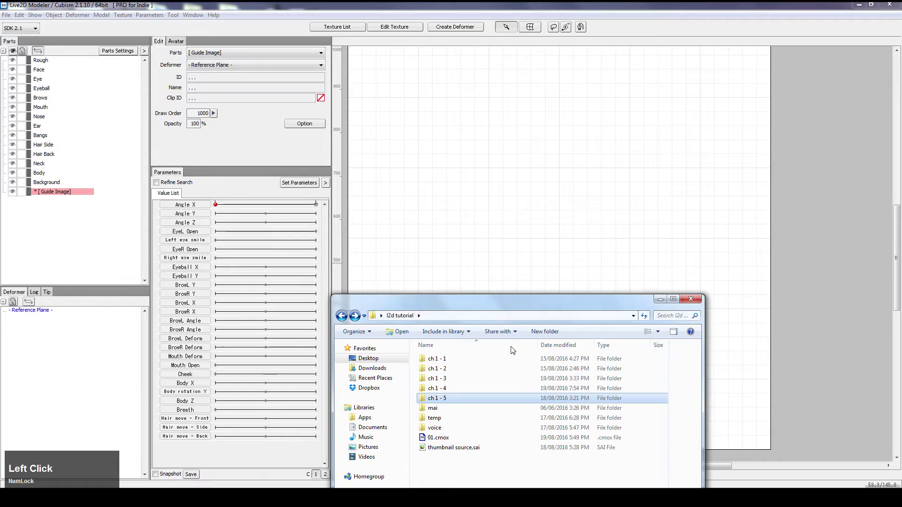
double_click(435, 397)
drag(440, 297, 311, 297)
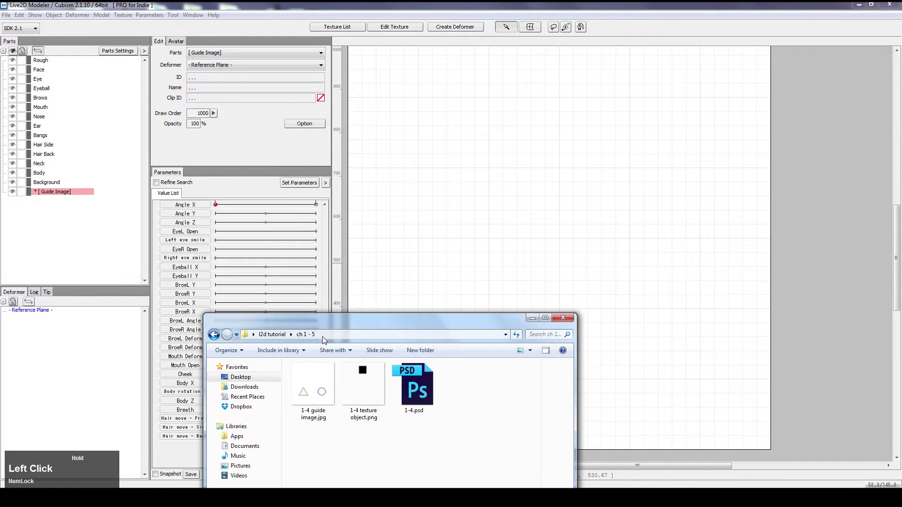
drag(312, 372, 486, 191)
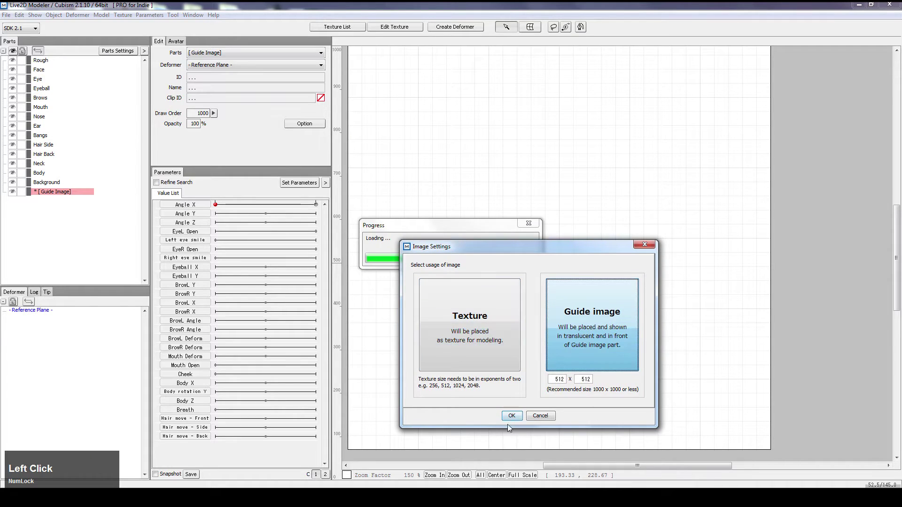
click(512, 415)
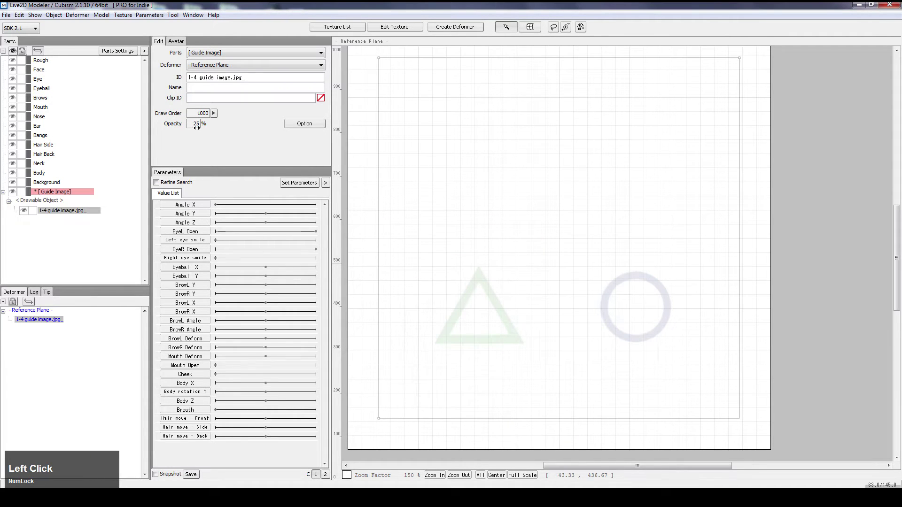
- Set the guide image's opacity to 46% and lock the Guide Image part
drag(197, 126, 216, 133)
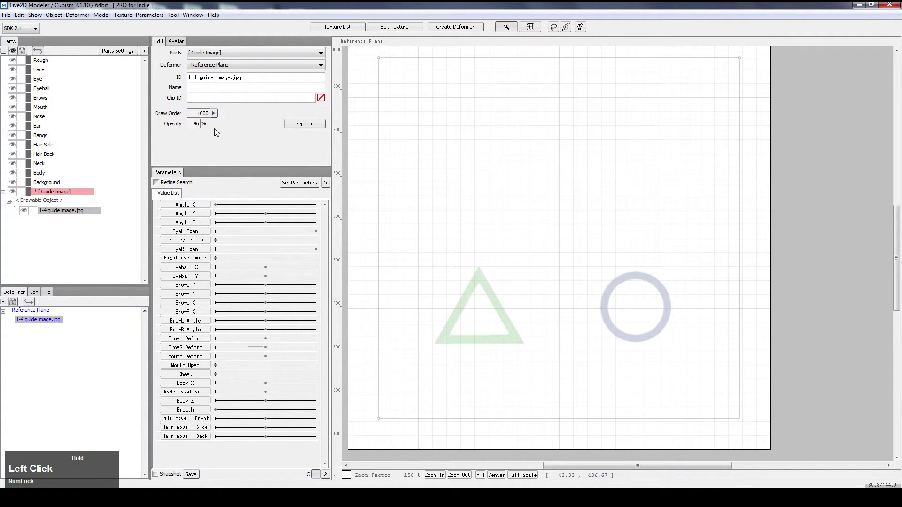
click(22, 192)
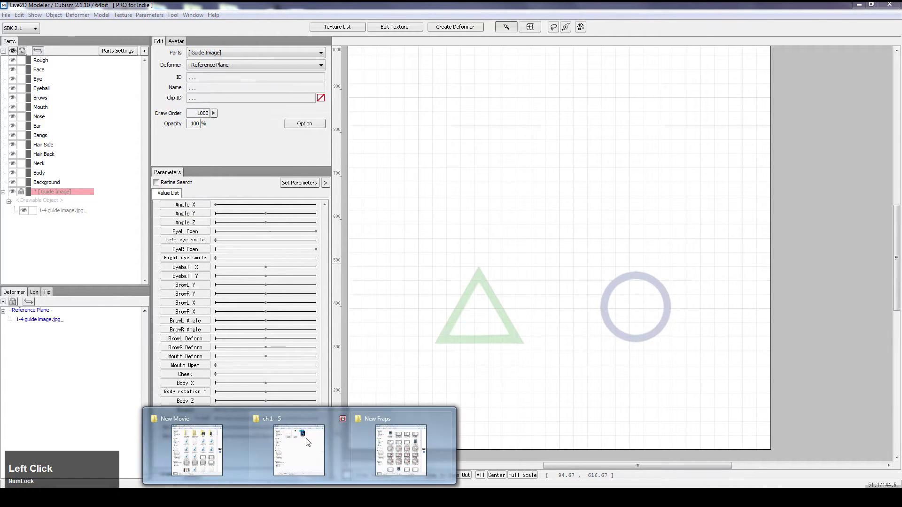
- Import 1-4 texture object.png from the ch 1 - 5 folder as a texture
click(404, 447)
drag(369, 375, 545, 193)
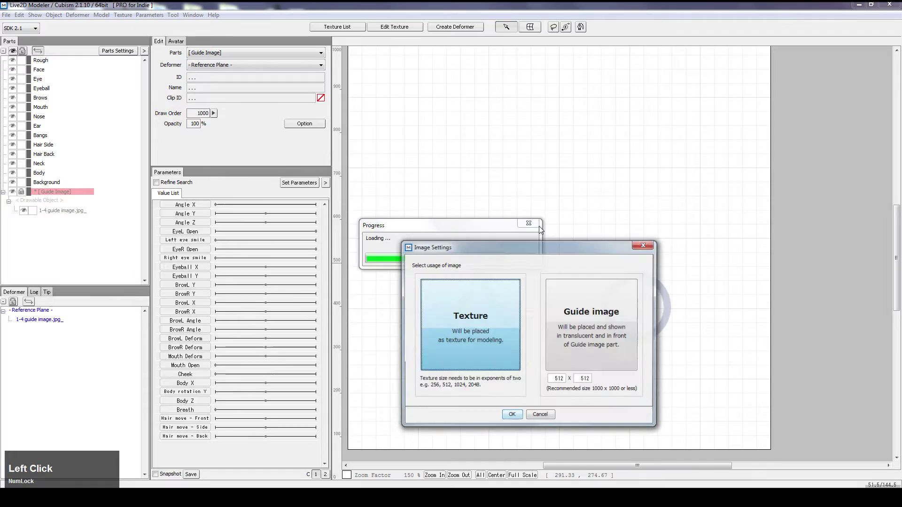
click(510, 417)
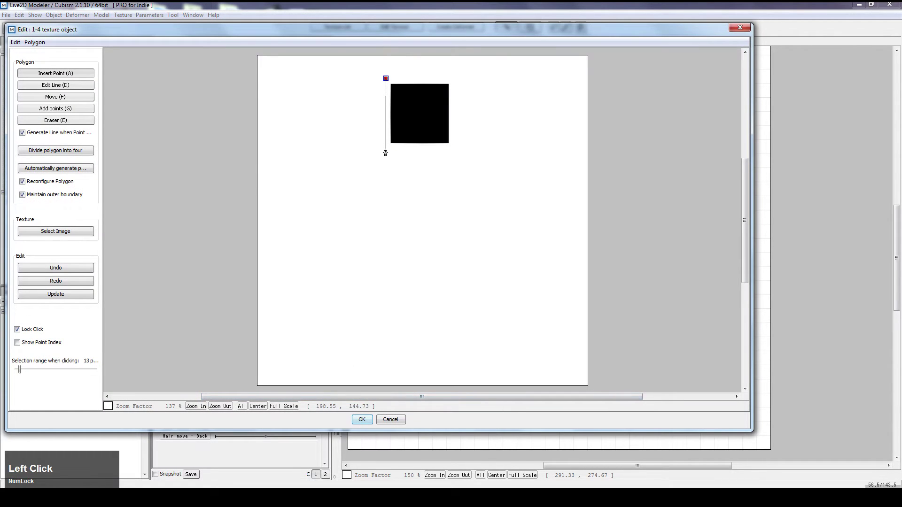
- Outline the black square with a closed four-point polygon slightly outside its edges and apply it
click(455, 147)
click(454, 77)
click(386, 78)
click(361, 419)
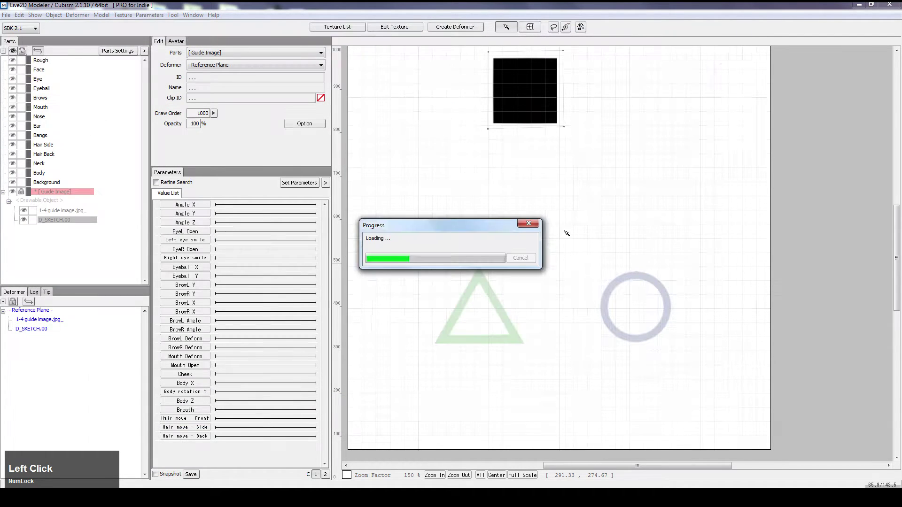
- Move the square object D_SKETCH.00 into the Rough part, lock the Guide Image part and select the square
click(498, 80)
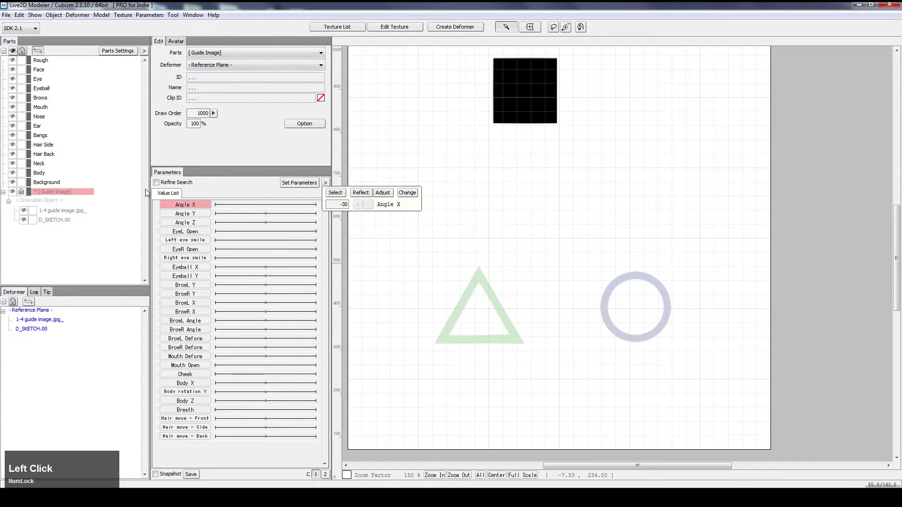
click(58, 220)
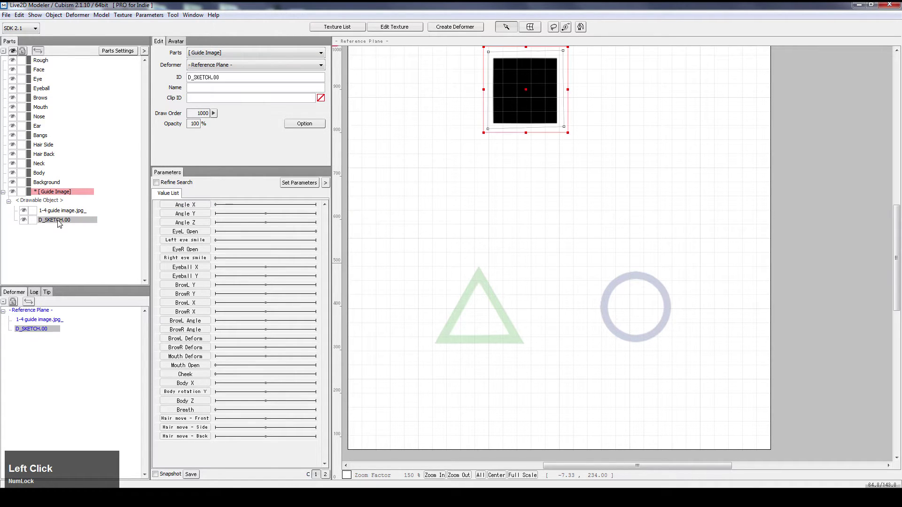
drag(58, 170, 41, 64)
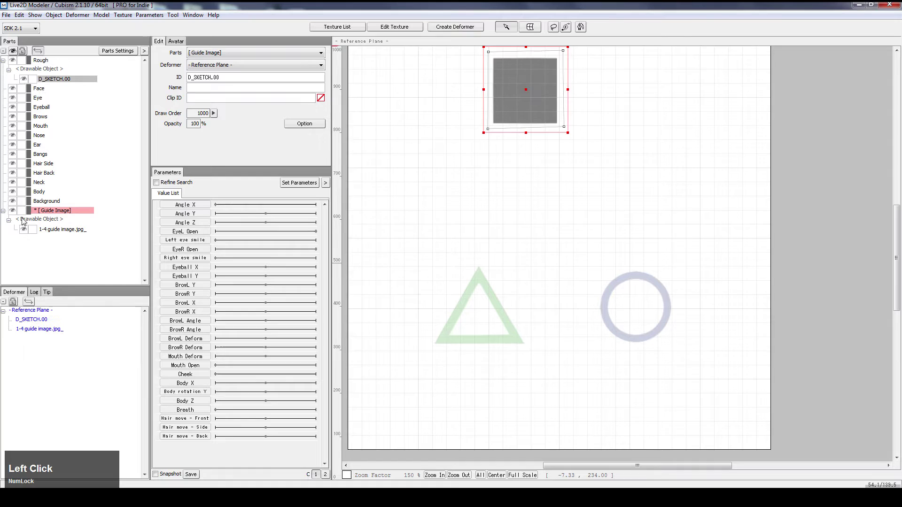
click(54, 78)
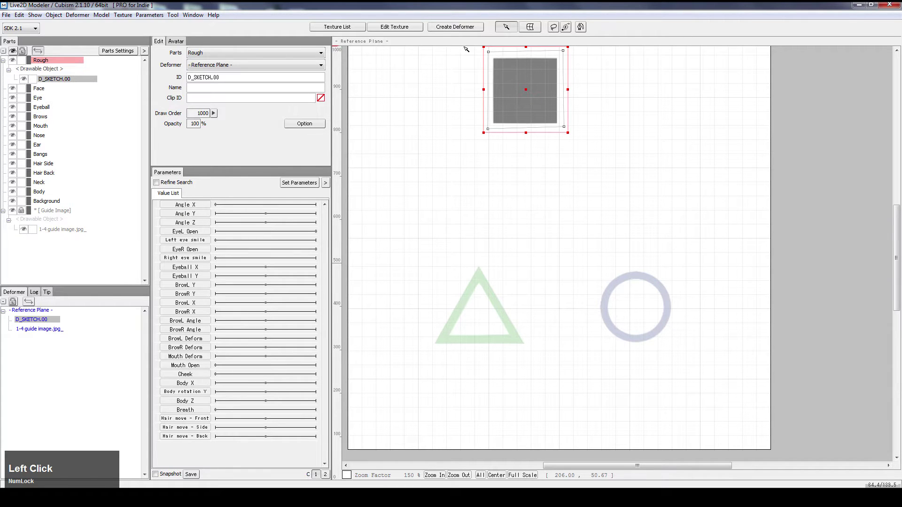
- Edit the square's mesh: insert three points on each vertical side and join them with three horizontal lines
double_click(533, 88)
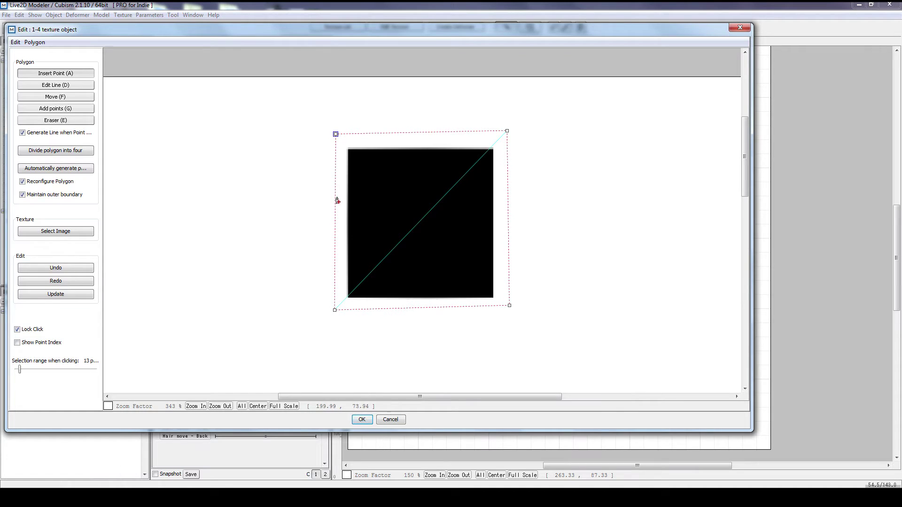
click(335, 227)
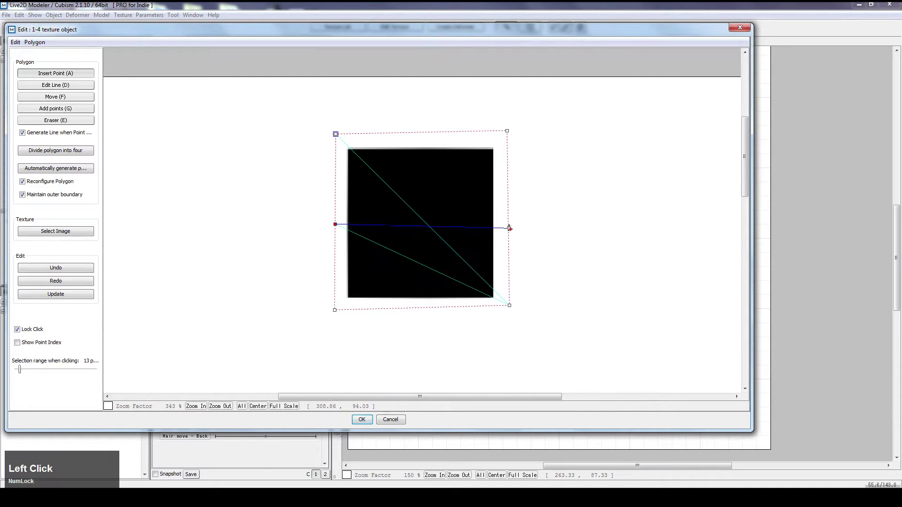
click(335, 180)
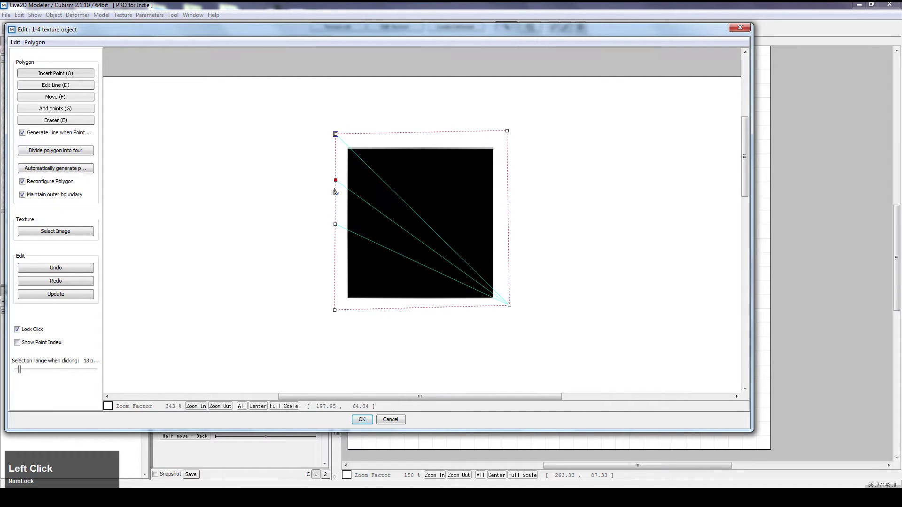
click(334, 270)
click(510, 266)
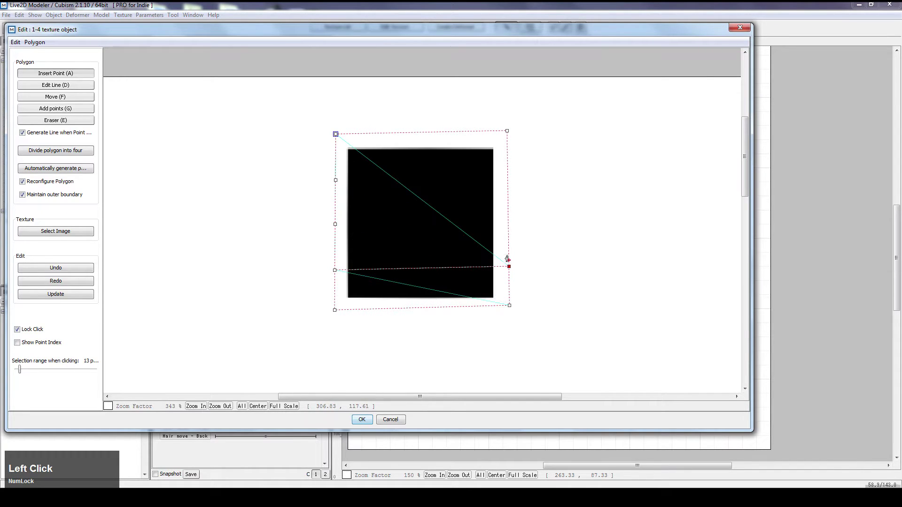
click(508, 221)
click(507, 174)
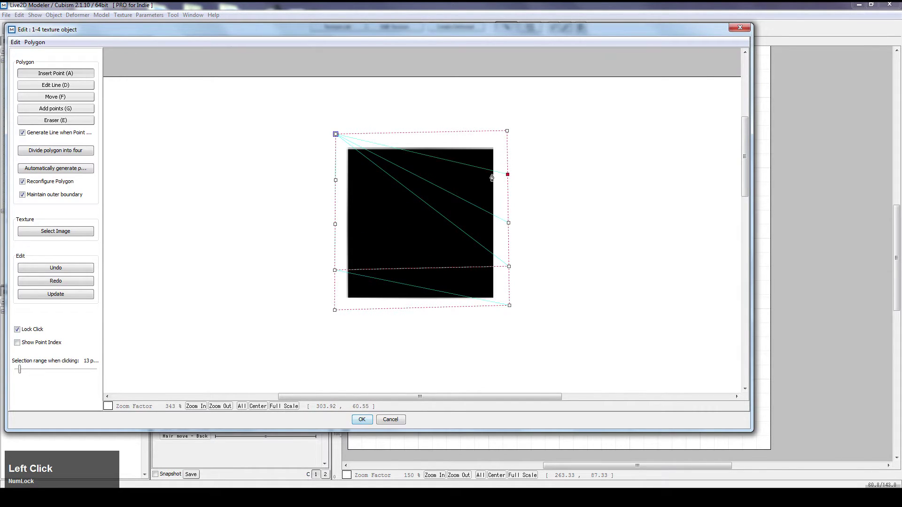
click(335, 180)
click(335, 224)
click(508, 223)
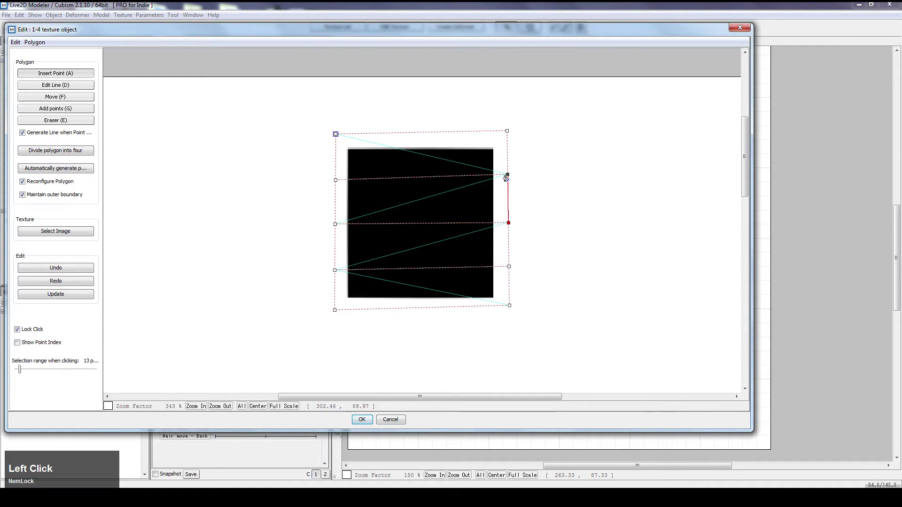
- Connect the upper-right and lower-left mesh corners diagonally through the horizontal lines, and zigzag from the bottom edge's midpoint to the lower-right corner
click(451, 177)
click(417, 224)
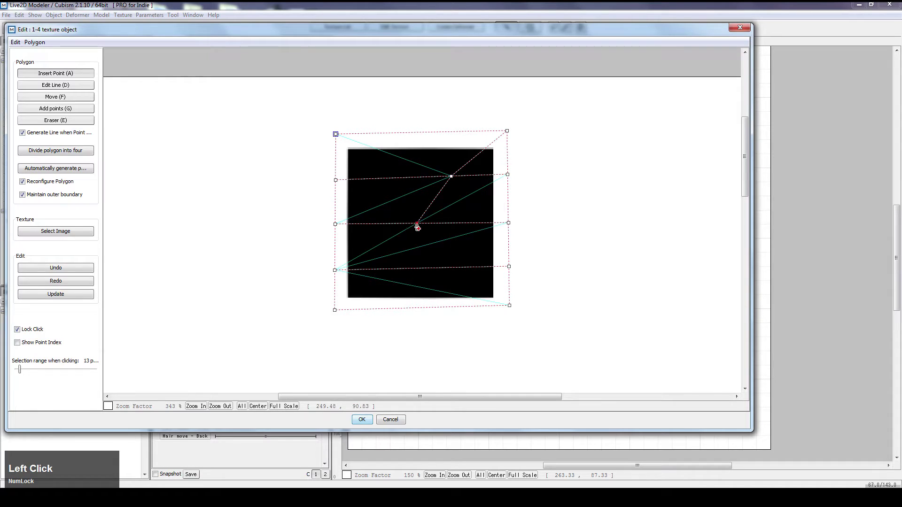
click(381, 271)
click(334, 309)
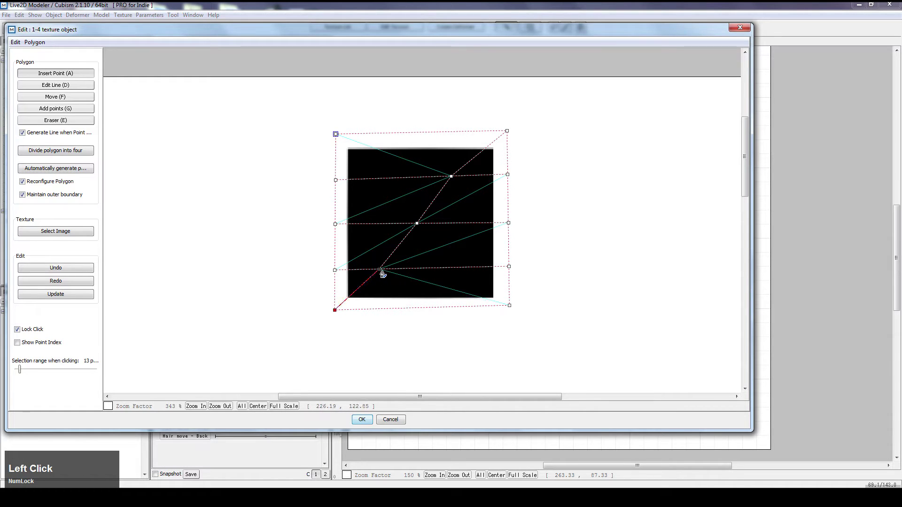
click(419, 307)
click(456, 267)
click(509, 305)
click(456, 268)
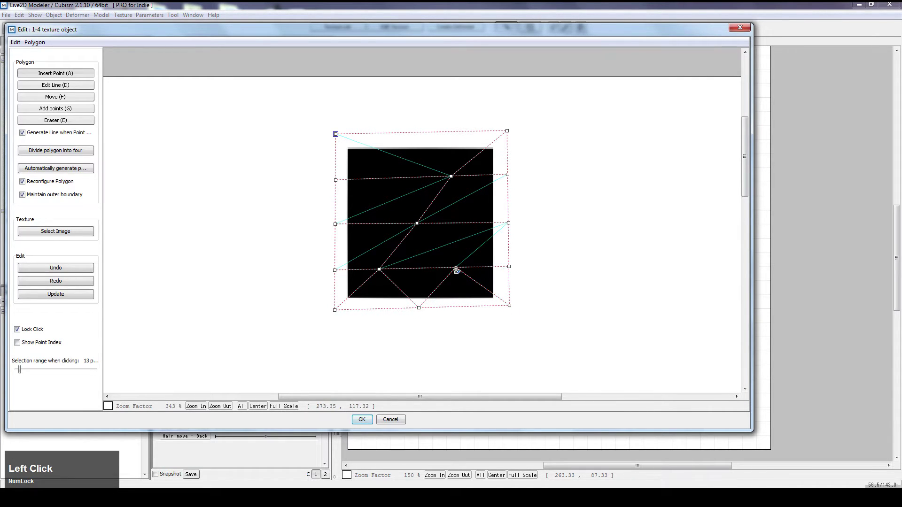
- Complete the diagonal lattice through the mesh centre up to a new midpoint on the top edge and apply the mesh
click(508, 223)
click(457, 267)
click(417, 224)
click(376, 268)
click(375, 178)
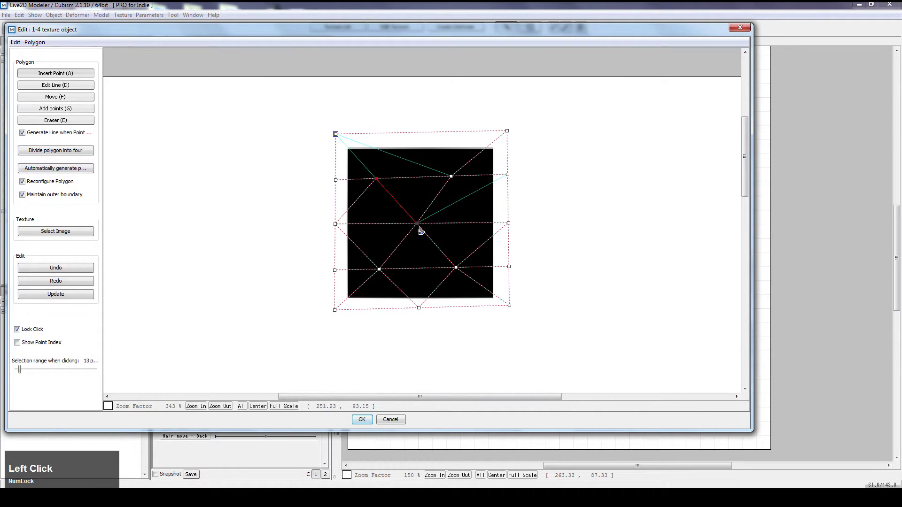
click(508, 223)
click(451, 177)
click(408, 133)
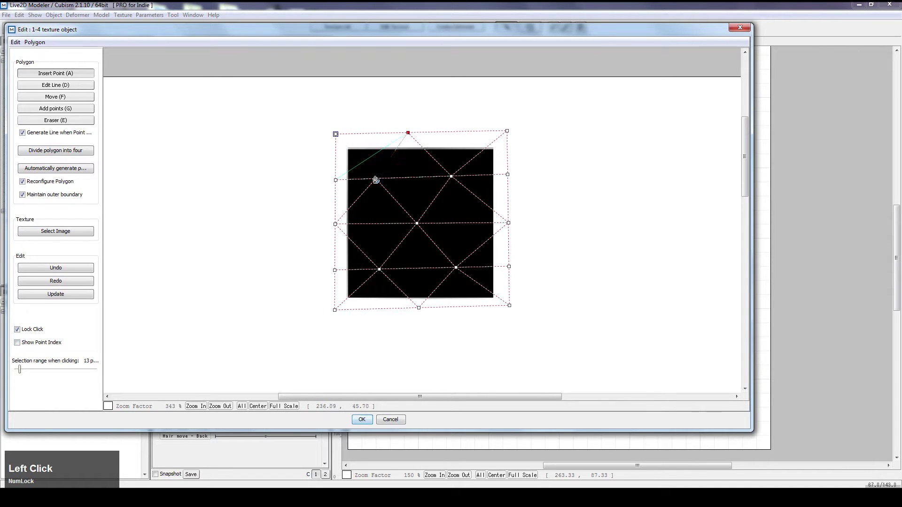
click(362, 419)
- Add two keys, at -30 and 30, to the square's Angle X parameter
double_click(185, 205)
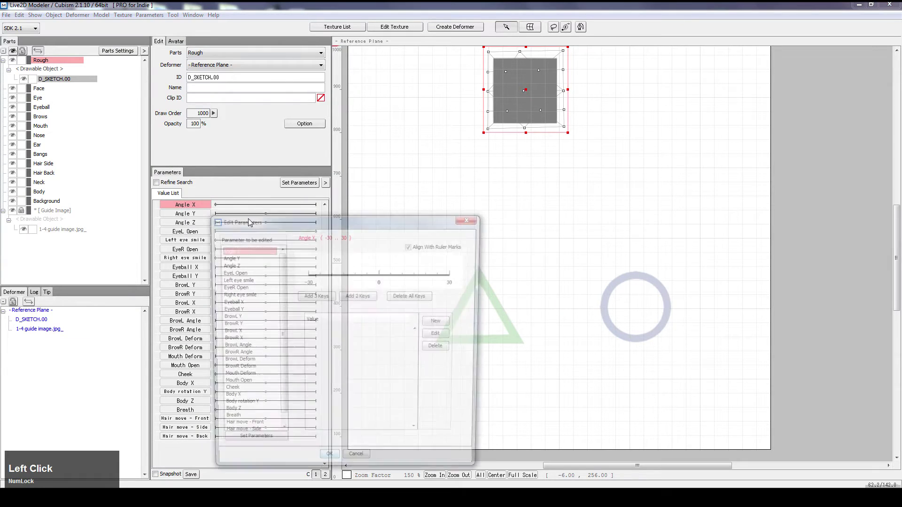
click(358, 296)
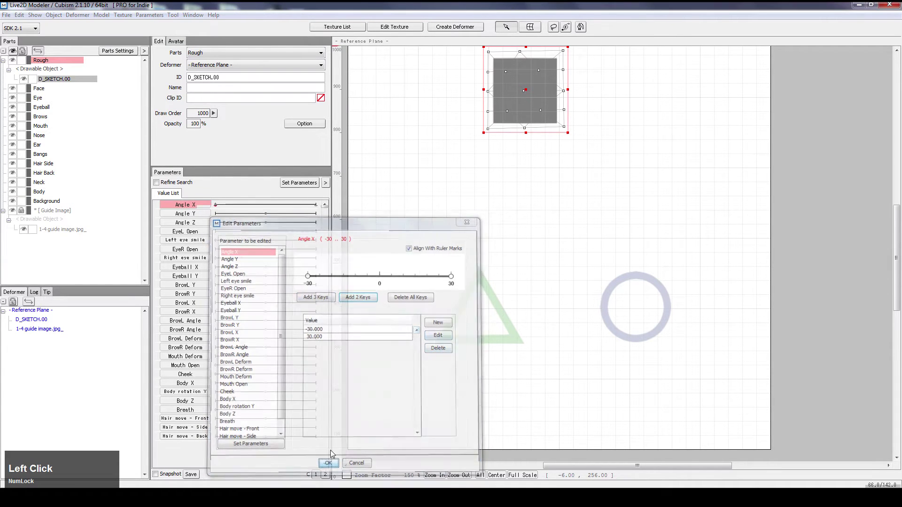
click(329, 464)
- At Angle X 30, move the square onto the green triangle guide and enlarge it to cover the triangle
right_click(315, 205)
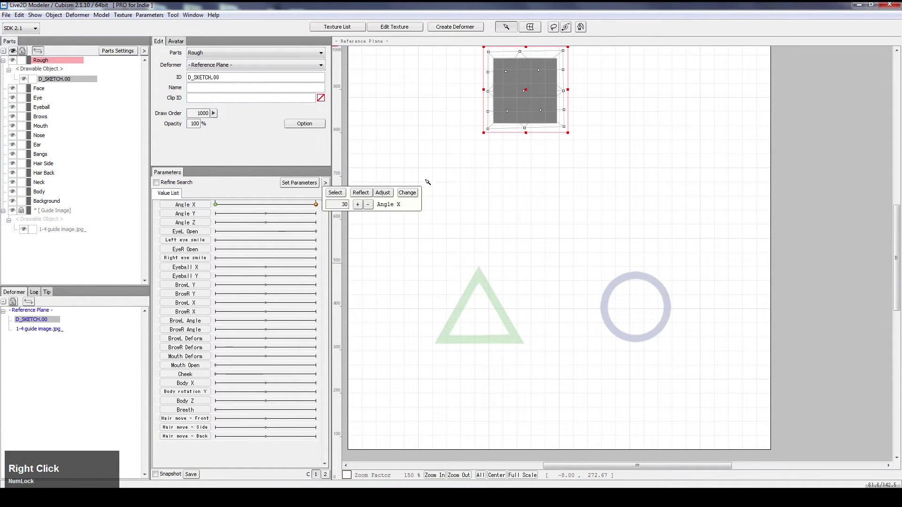
drag(529, 93, 466, 315)
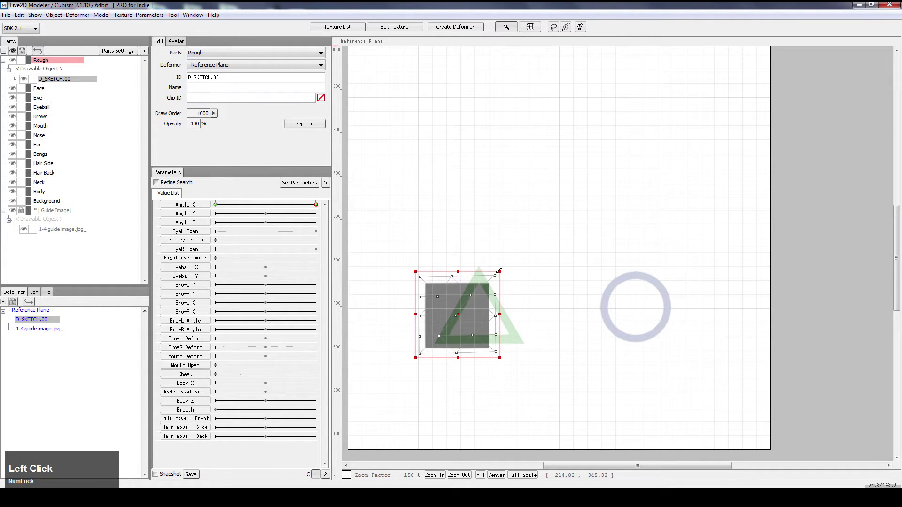
drag(499, 271, 548, 223)
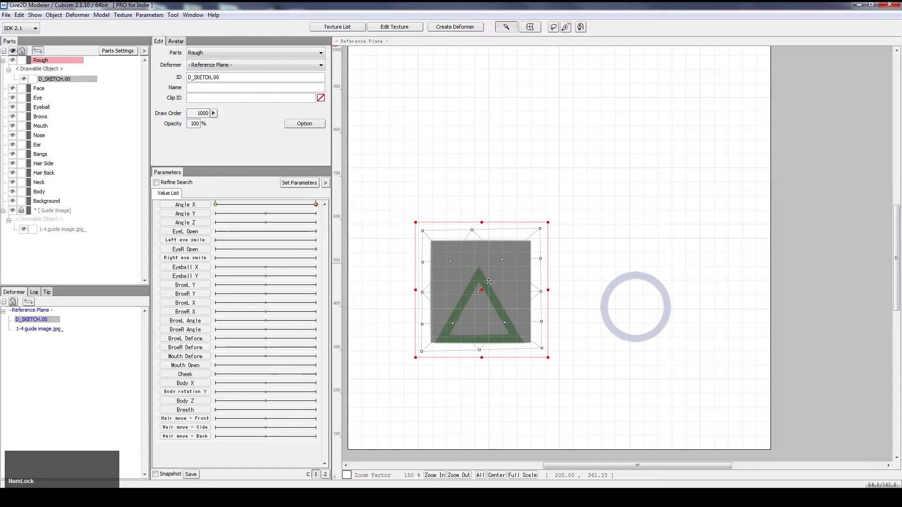
drag(484, 289, 480, 304)
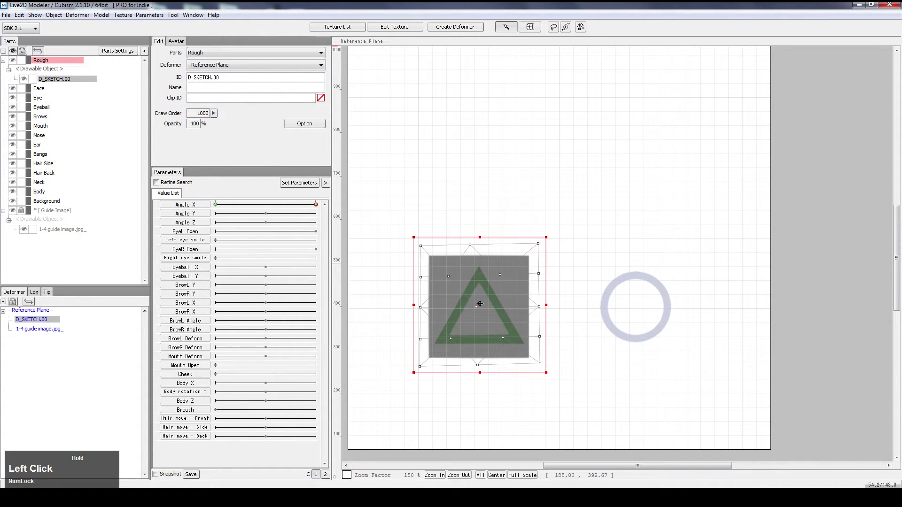
- Reopen the square's mesh for editing, divide its polygons into four once and apply the denser mesh
double_click(480, 303)
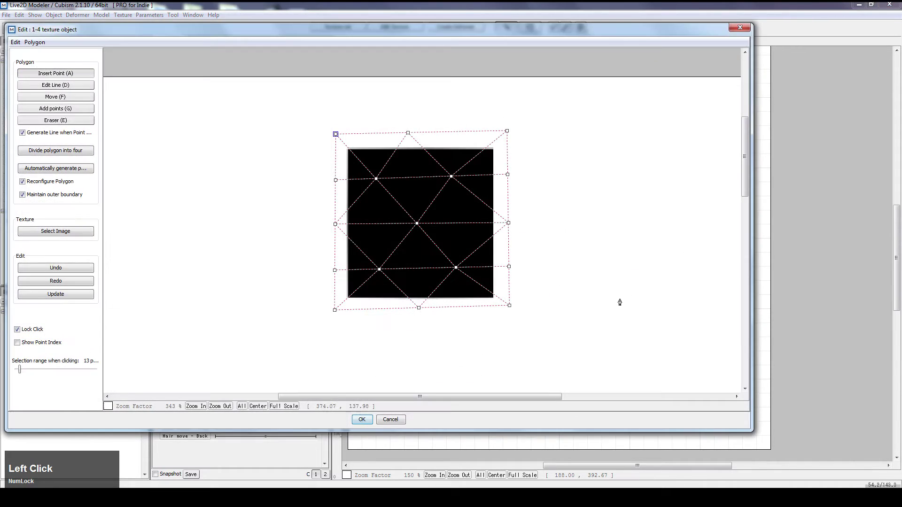
click(77, 152)
click(362, 420)
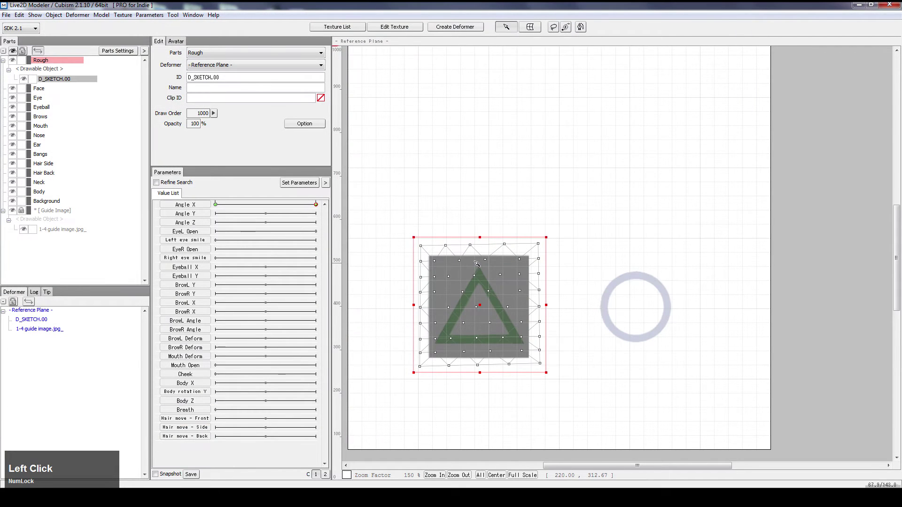
- Lasso the mesh points along the square's left side and shift them inward toward the triangle's left slope
click(554, 28)
mouse_move(397, 223)
mouse_down()
mouse_move(386, 339)
mouse_move(397, 352)
mouse_move(443, 327)
mouse_move(403, 355)
mouse_move(424, 352)
mouse_move(439, 333)
mouse_move(470, 270)
mouse_move(478, 233)
mouse_move(423, 221)
mouse_up()
click(423, 211)
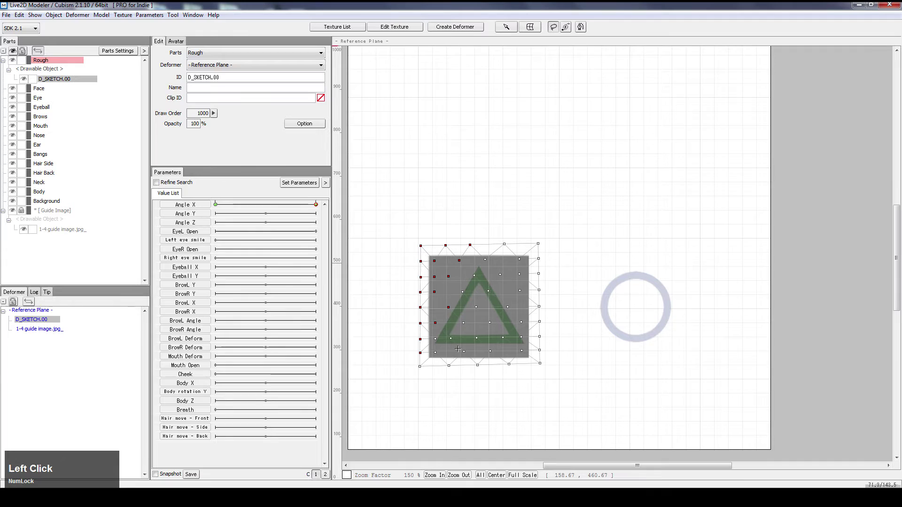
key(ctrl)
drag(448, 296, 459, 304)
- Pull the upper-left mesh points inward in smaller lassoed groups, stepping them along the triangle's left slope
mouse_move(424, 239)
mouse_down()
mouse_move(428, 323)
mouse_move(461, 294)
mouse_move(477, 256)
mouse_up()
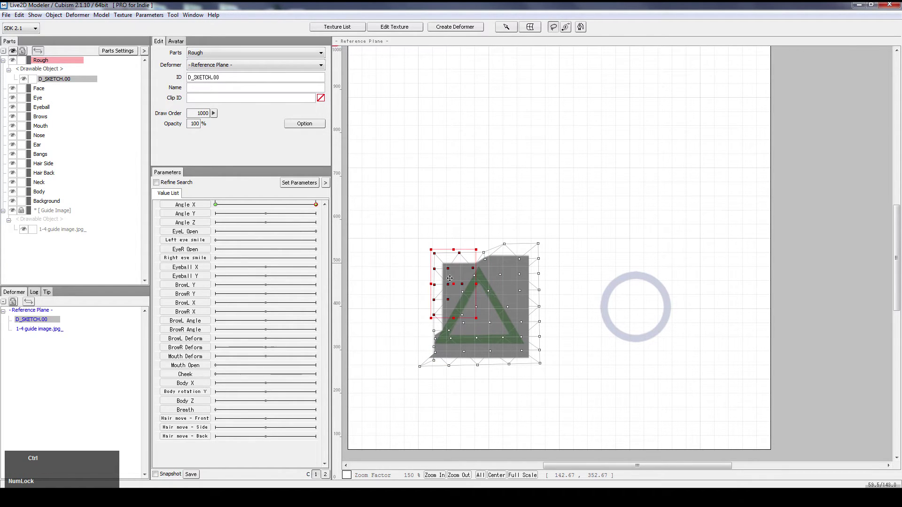
drag(457, 286, 464, 277)
click(442, 249)
mouse_move(453, 245)
mouse_down()
mouse_move(440, 301)
mouse_move(456, 278)
mouse_move(468, 287)
mouse_move(463, 255)
mouse_move(466, 281)
mouse_up()
click(445, 286)
click(452, 242)
- Reselect the square's mesh and move single points beside the triangle's apex up against its upper left slope
scroll(507, 184, up, 10)
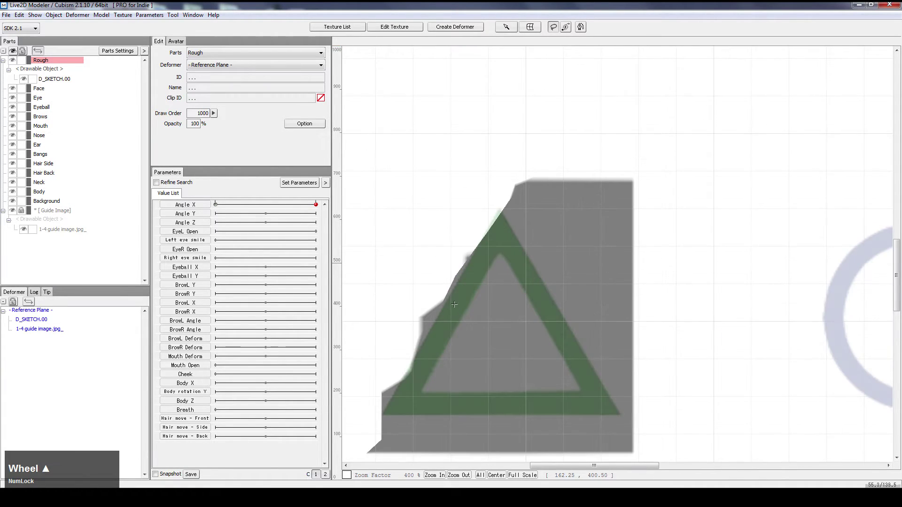
click(506, 26)
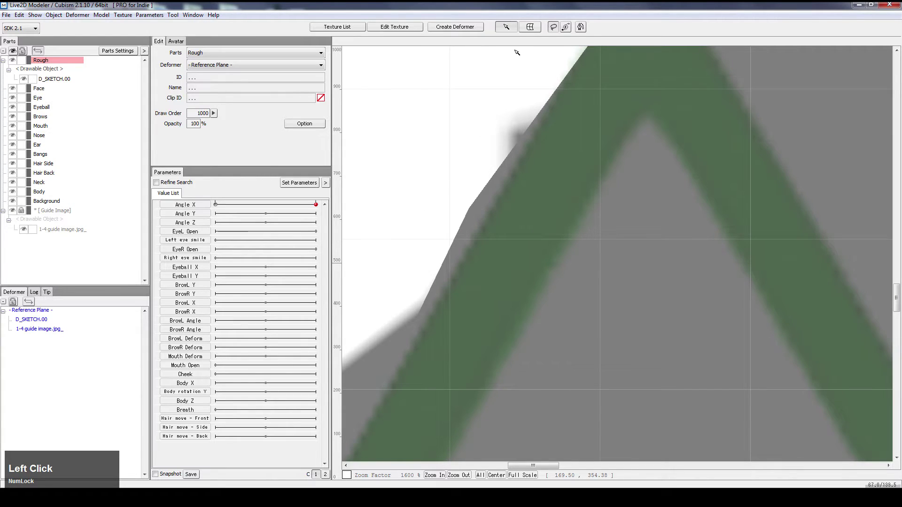
click(558, 156)
scroll(543, 188, down, 4)
mouse_move(545, 181)
mouse_down()
mouse_move(540, 172)
mouse_move(547, 178)
mouse_up()
drag(507, 137, 551, 112)
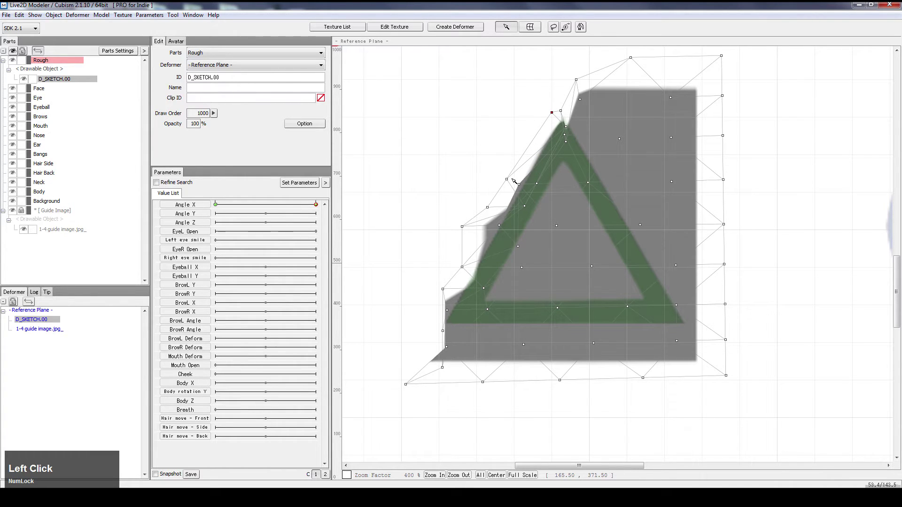
- Fit the individual mesh points along the triangle's left slope, from the upper section down to the lower-left corner
drag(519, 184, 480, 240)
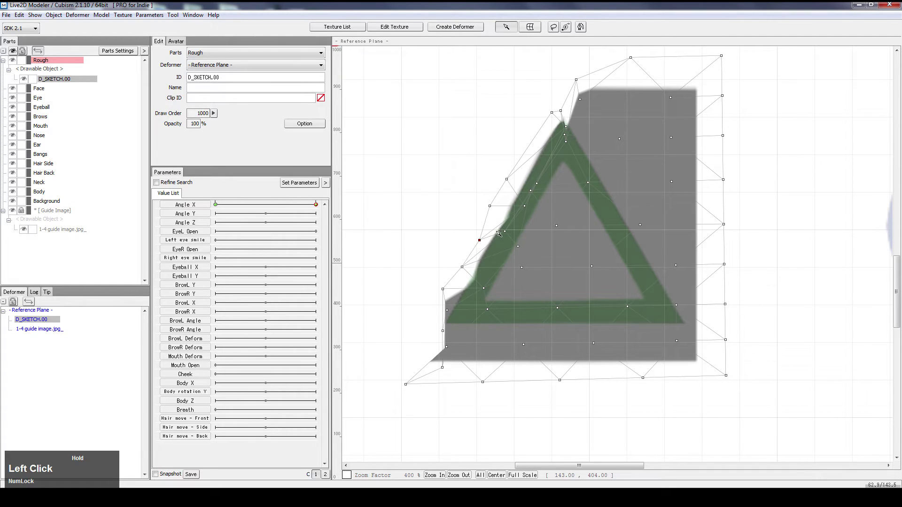
mouse_move(518, 206)
mouse_down()
mouse_move(515, 183)
mouse_move(501, 208)
mouse_up()
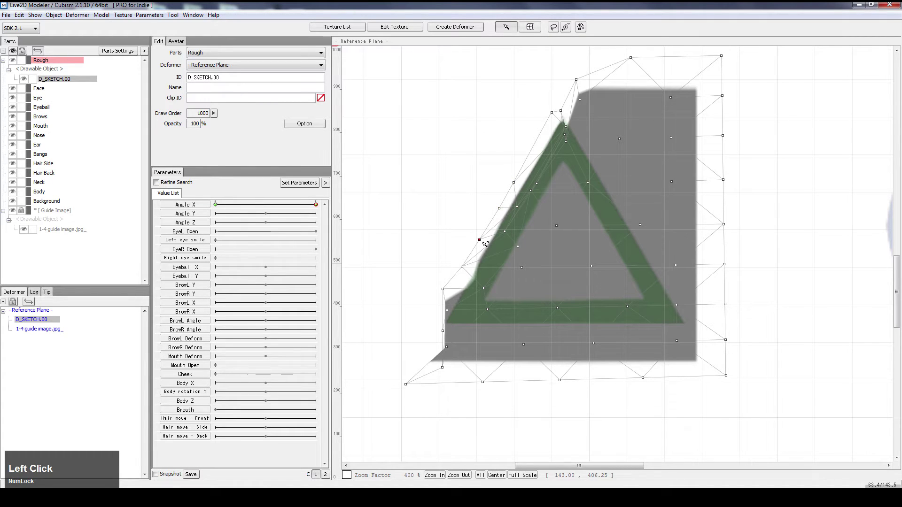
drag(483, 241, 502, 238)
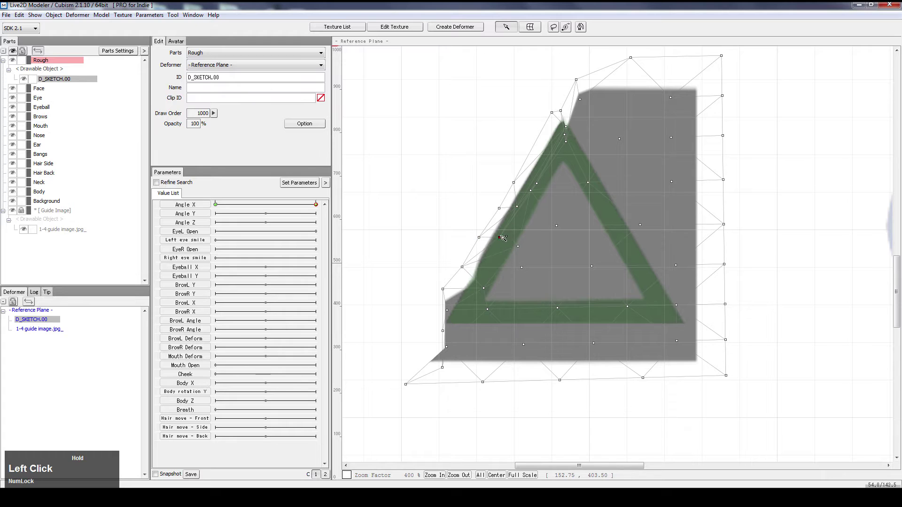
drag(483, 288, 479, 285)
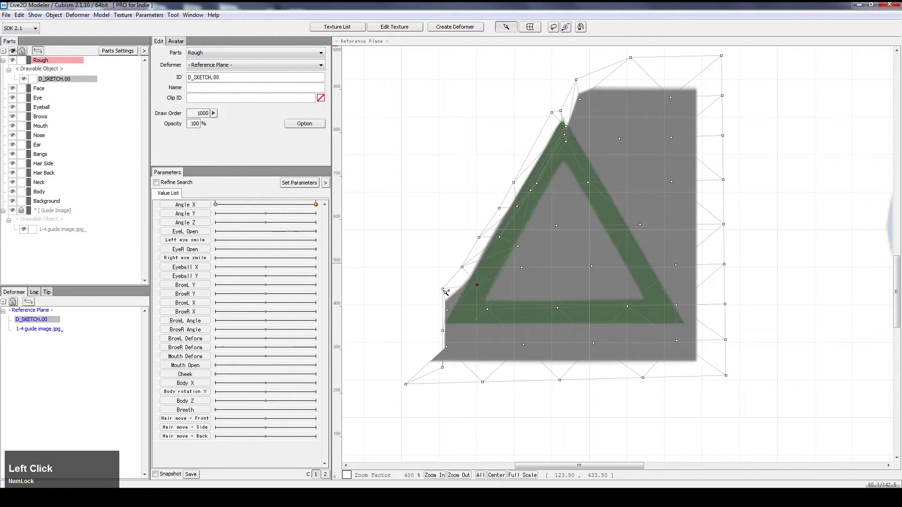
mouse_move(447, 310)
mouse_down()
mouse_move(459, 320)
mouse_move(446, 292)
mouse_up()
mouse_move(447, 334)
mouse_down()
mouse_move(437, 329)
mouse_move(447, 331)
mouse_up()
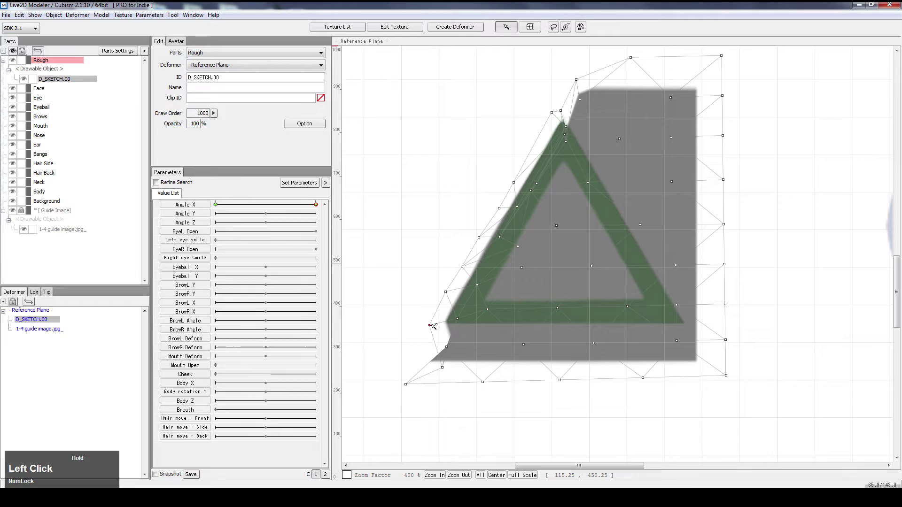
click(430, 325)
- Raise the bottom rows of mesh points in groups to the triangle's base and align the lower-left cluster with it
drag(442, 368, 751, 422)
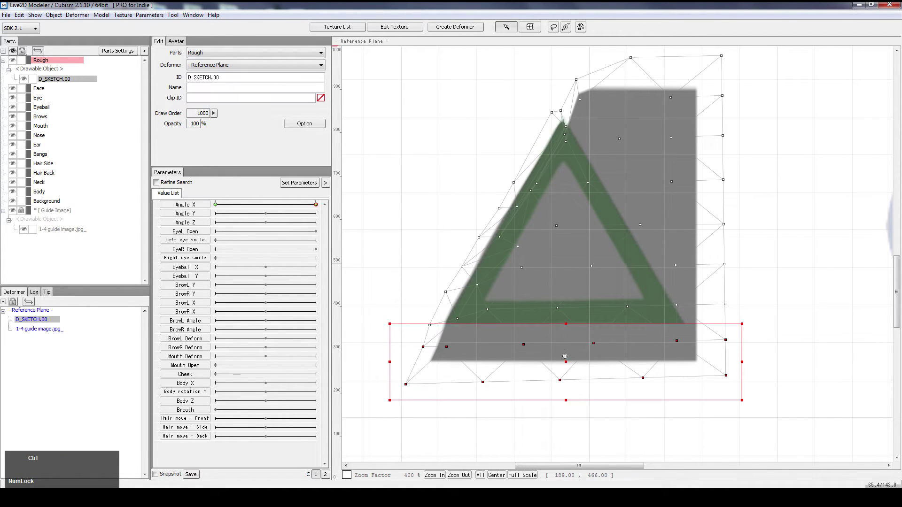
drag(569, 358, 579, 338)
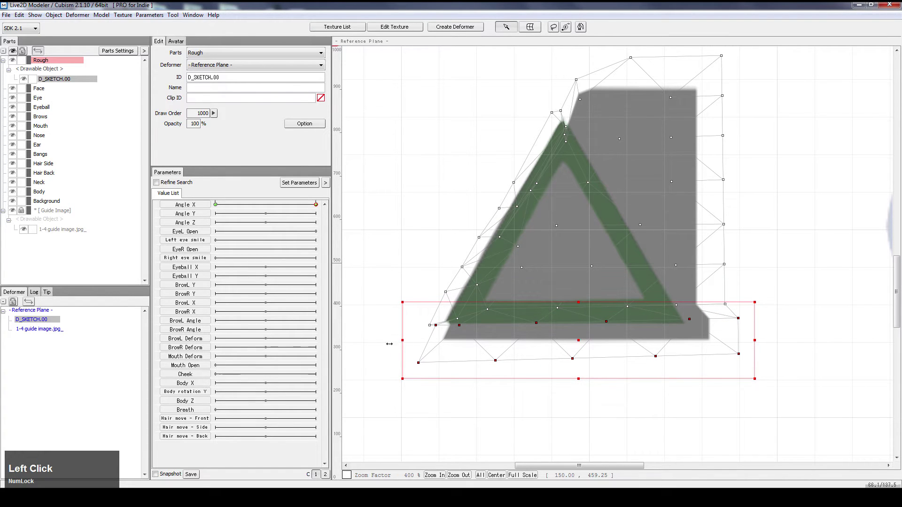
drag(389, 344, 767, 396)
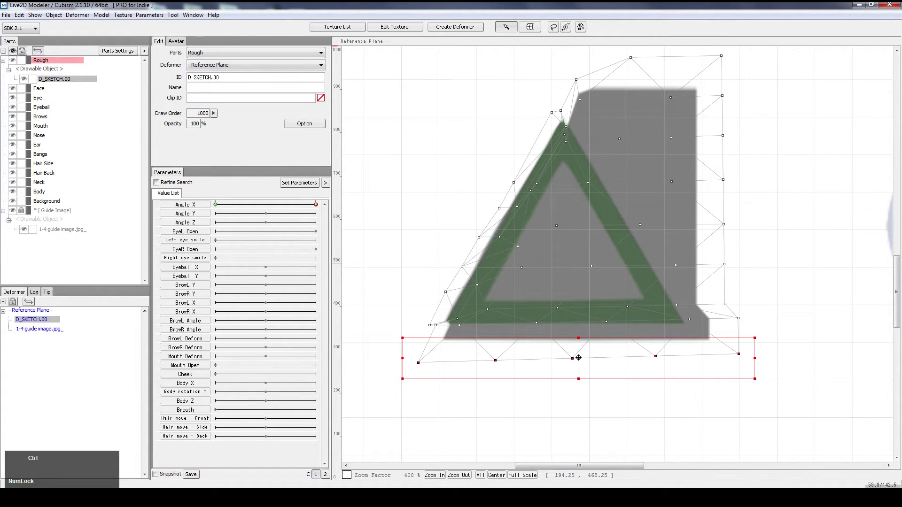
drag(578, 358, 576, 324)
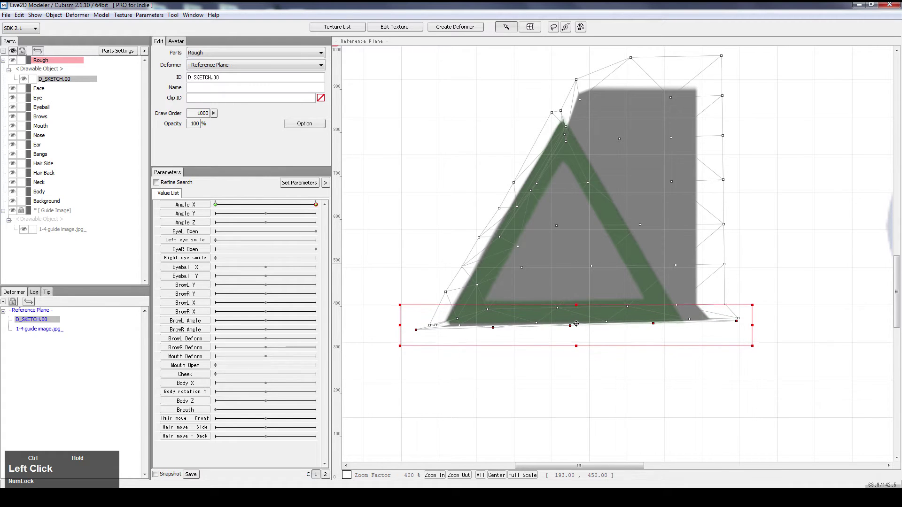
click(488, 343)
drag(416, 322, 502, 348)
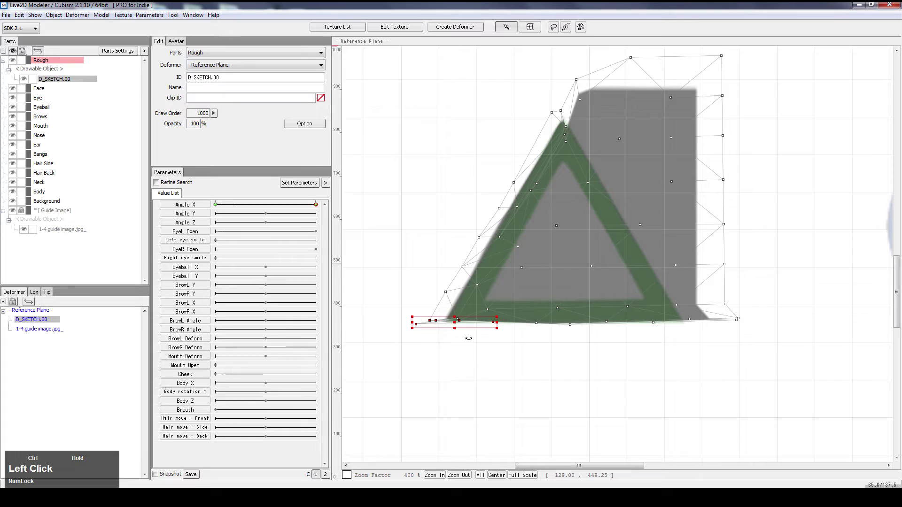
click(537, 353)
click(596, 306)
- Move the upper-right mesh points in overlapping groups down and inward toward the triangle's right slope
mouse_move(570, 55)
mouse_down()
mouse_move(764, 124)
mouse_move(751, 160)
mouse_up()
drag(648, 97, 639, 128)
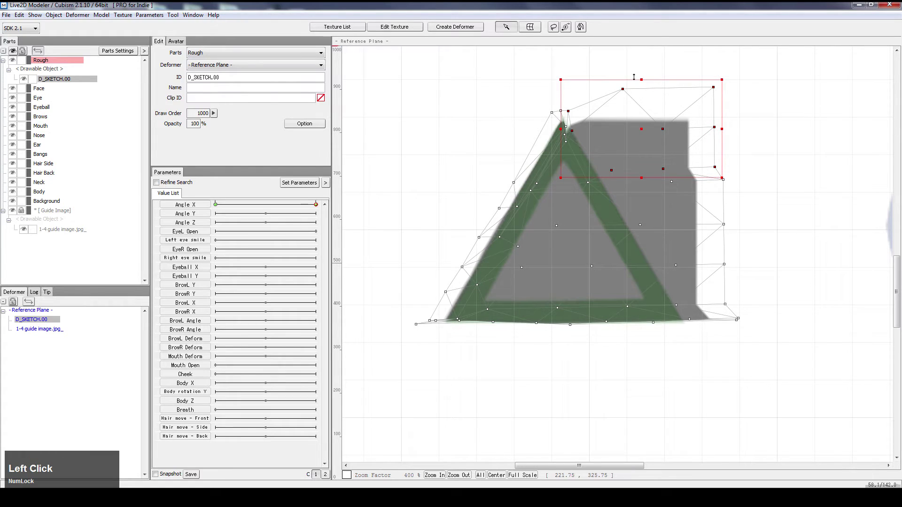
drag(627, 64, 756, 191)
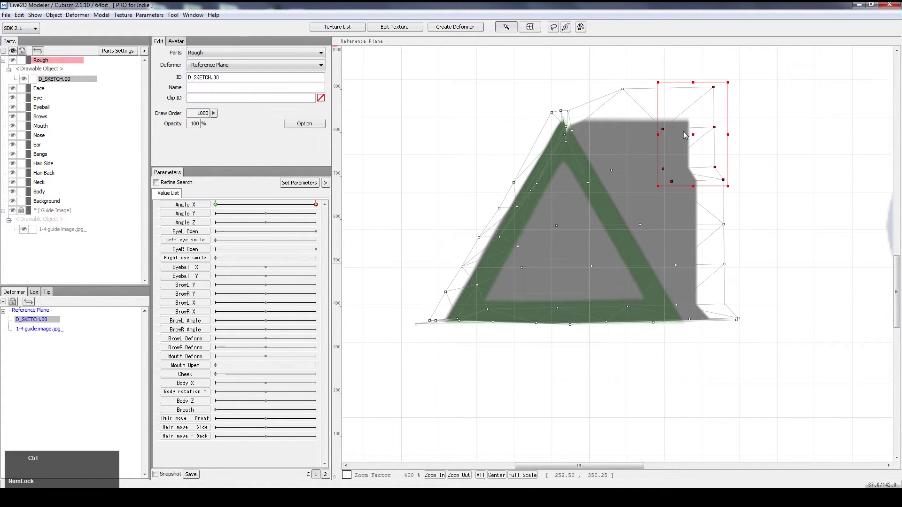
drag(684, 135, 641, 176)
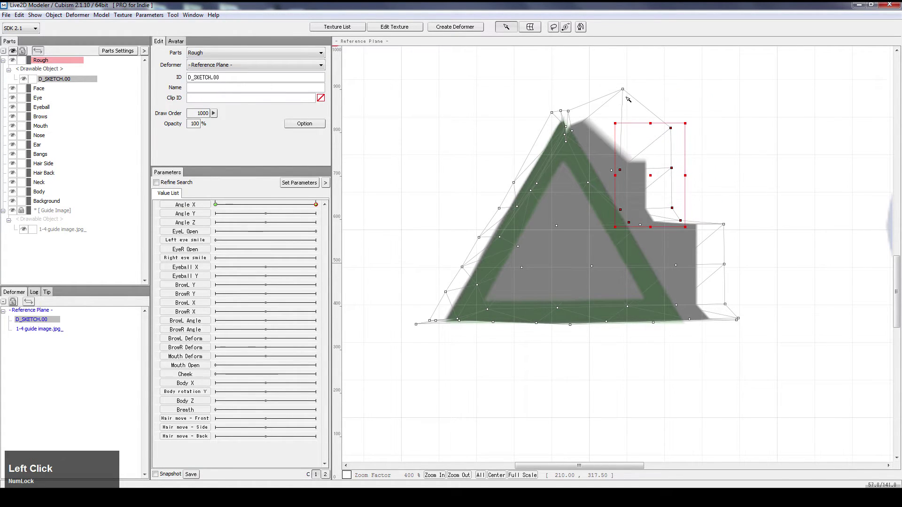
drag(608, 74, 666, 165)
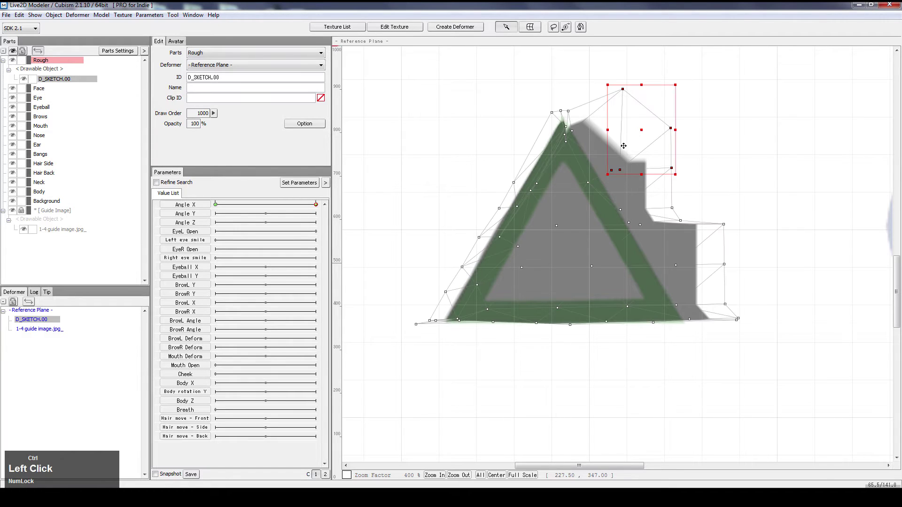
mouse_move(623, 146)
mouse_down()
mouse_move(615, 155)
mouse_move(621, 150)
mouse_up()
click(732, 96)
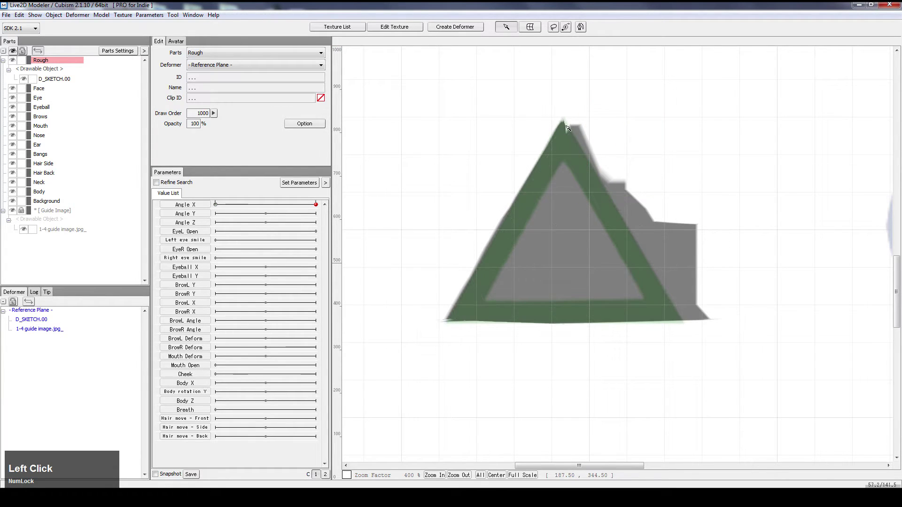
- Reselect the square's mesh and rearrange its inner points just below the apex to fill the notch at the tip
click(567, 127)
scroll(552, 130, up, 5)
scroll(527, 126, down, 1)
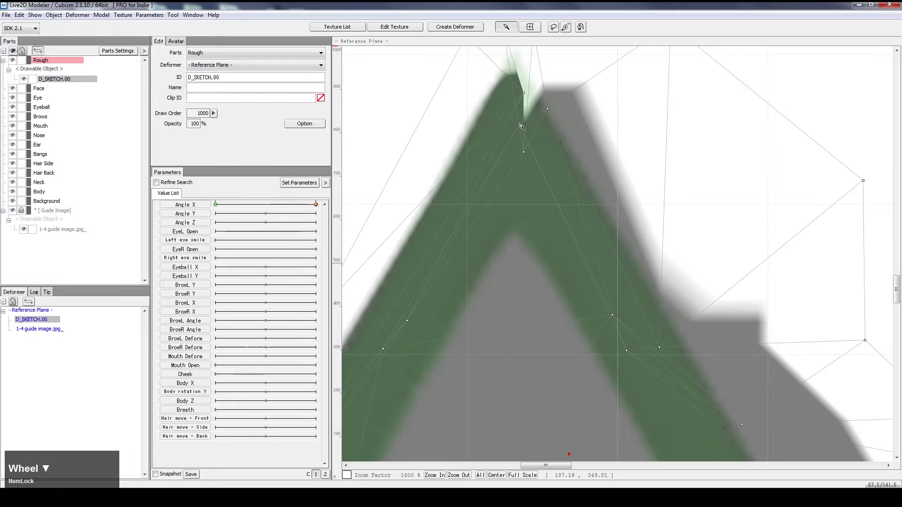
drag(519, 124, 535, 107)
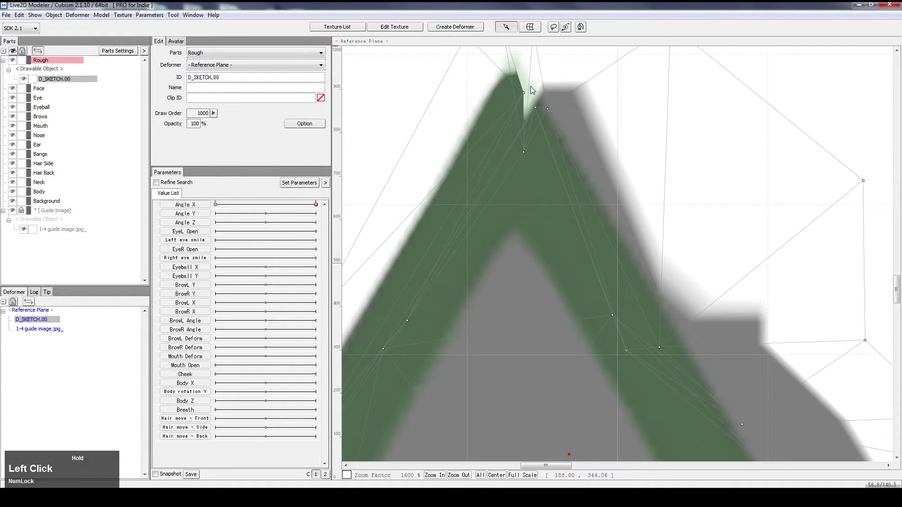
drag(523, 152, 529, 74)
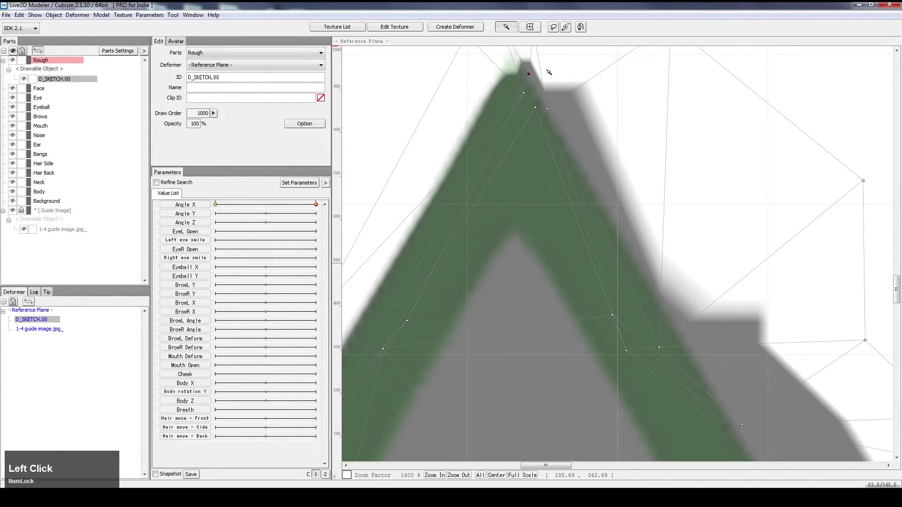
drag(576, 175, 592, 332)
mouse_move(540, 250)
mouse_down()
mouse_move(537, 231)
mouse_move(542, 245)
mouse_up()
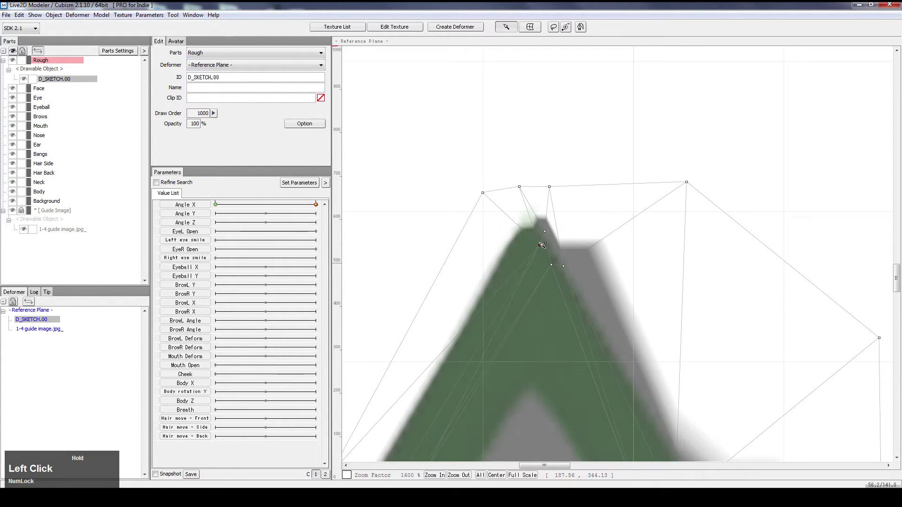
- Reposition the outer and inner points around the apex and pull the upper-right outer point in along the right slope
drag(519, 189, 497, 160)
drag(545, 248, 545, 233)
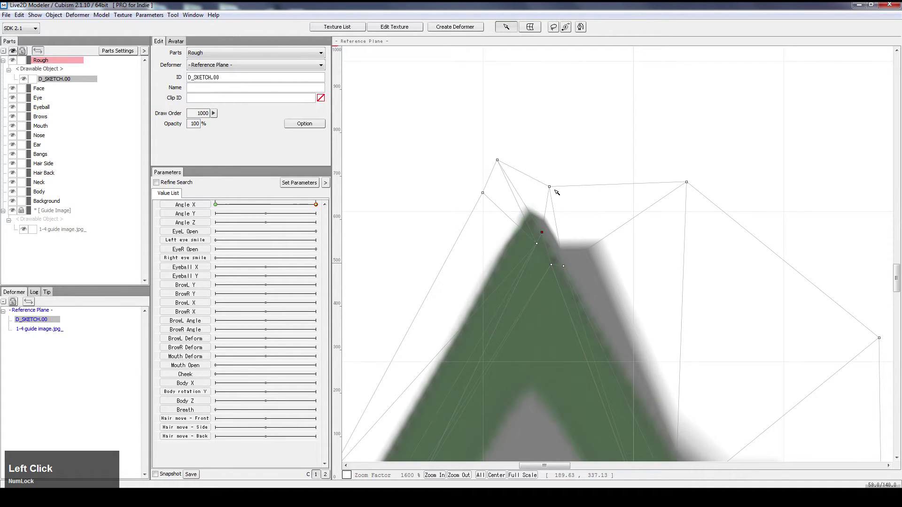
mouse_move(549, 188)
mouse_down()
mouse_move(560, 219)
mouse_move(539, 235)
mouse_up()
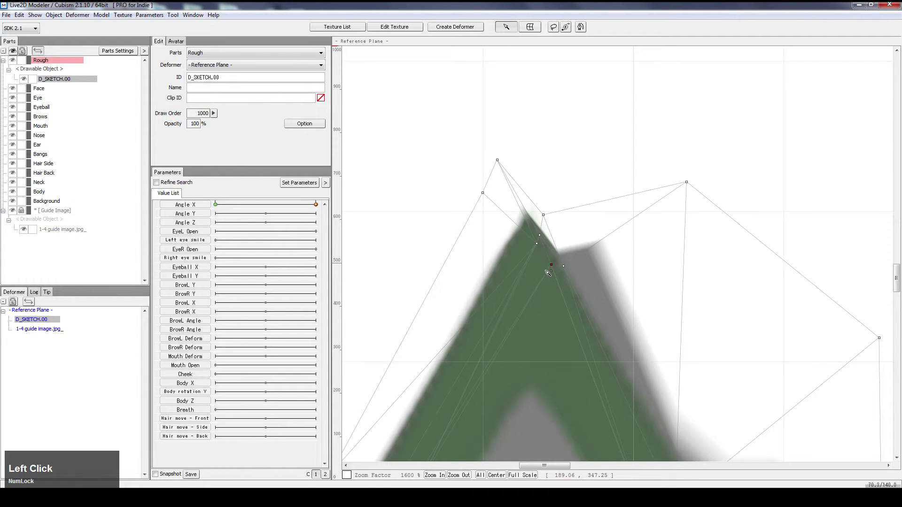
drag(562, 267, 555, 272)
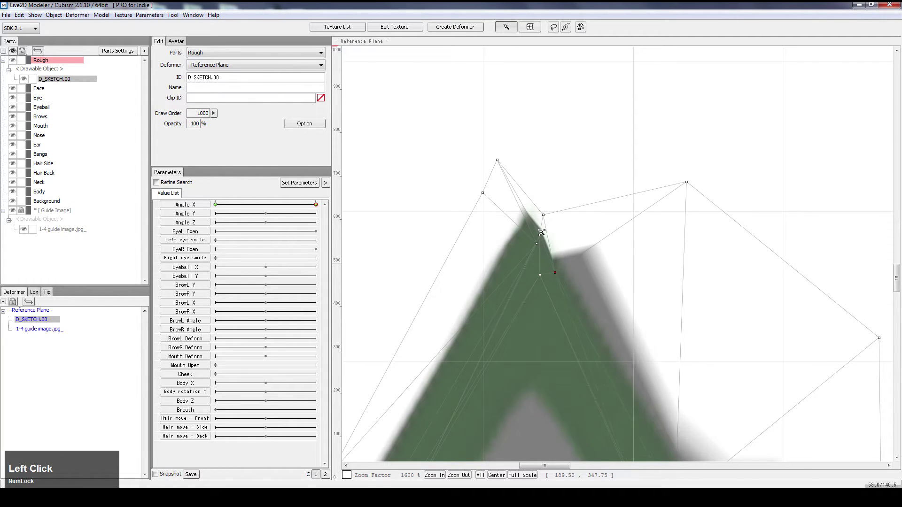
drag(689, 183, 598, 301)
drag(500, 161, 525, 150)
drag(546, 215, 540, 236)
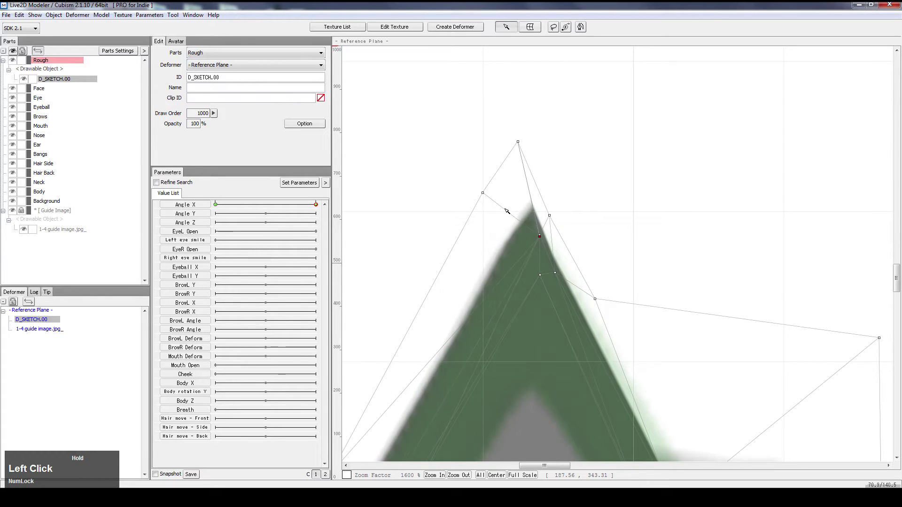
- Tuck the outer mesh point left of the apex in close to the triangle's tip
drag(484, 194, 502, 212)
drag(540, 237, 511, 219)
key(space)
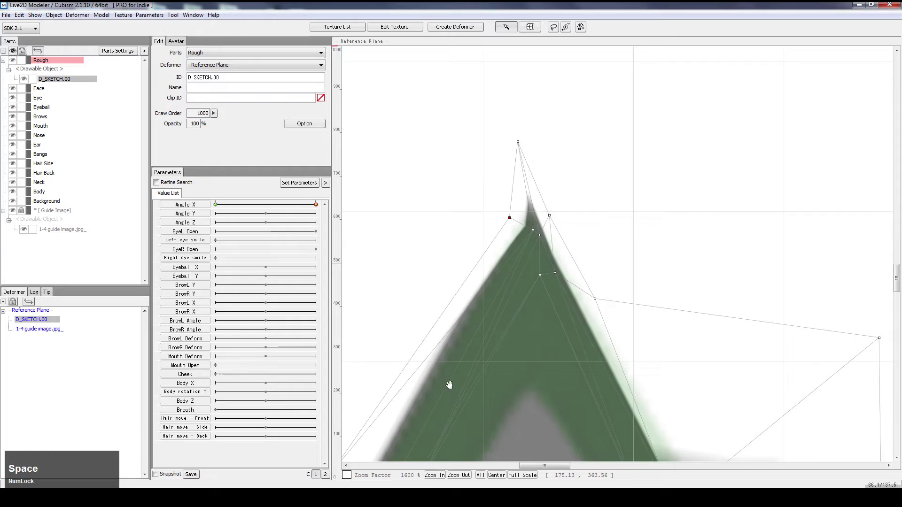
scroll(461, 366, down, 5)
key(space)
drag(443, 403, 496, 287)
scroll(497, 284, up, 1)
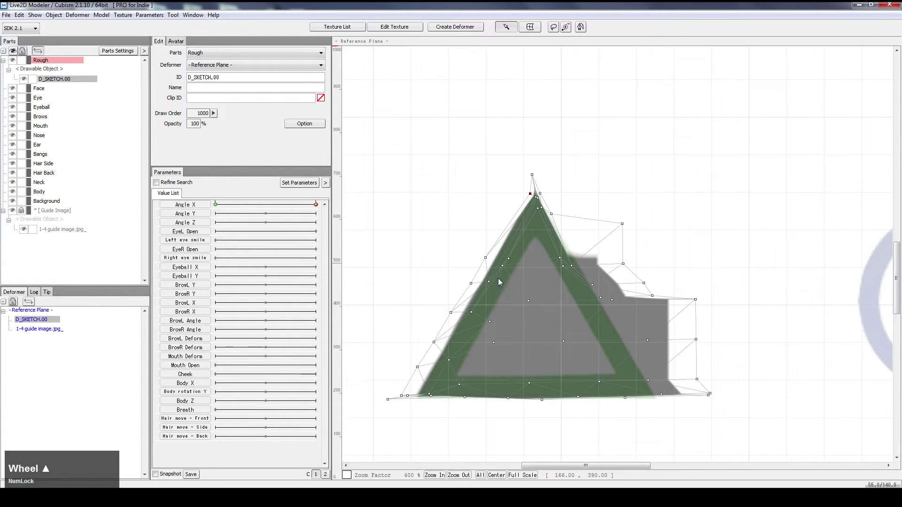
- Pull the outer mesh points along the upper half of the left slope in closer to the triangle's edge
click(606, 202)
click(520, 237)
scroll(520, 236, up, 2)
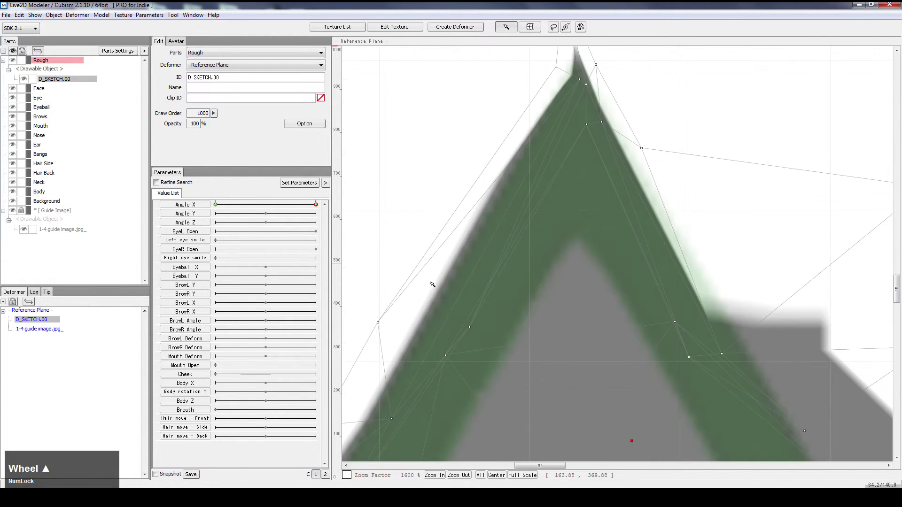
scroll(428, 295, down, 1)
drag(417, 301, 449, 267)
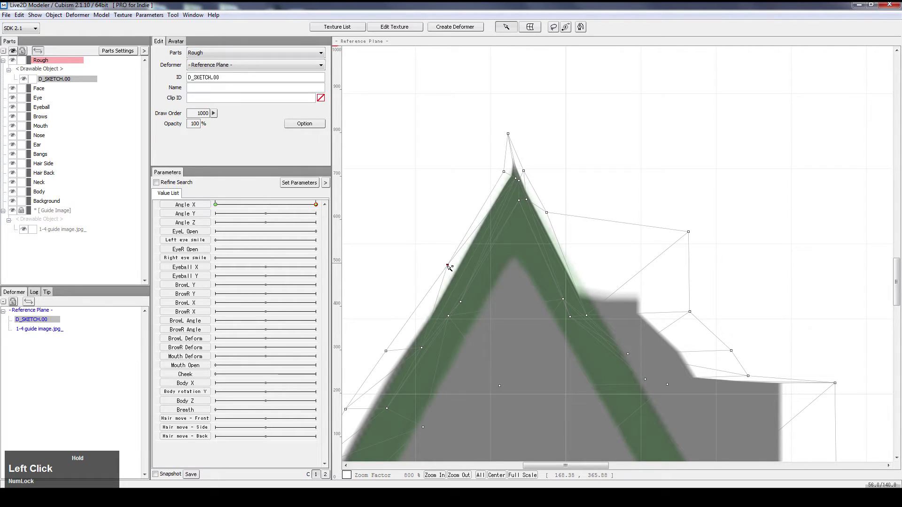
click(386, 358)
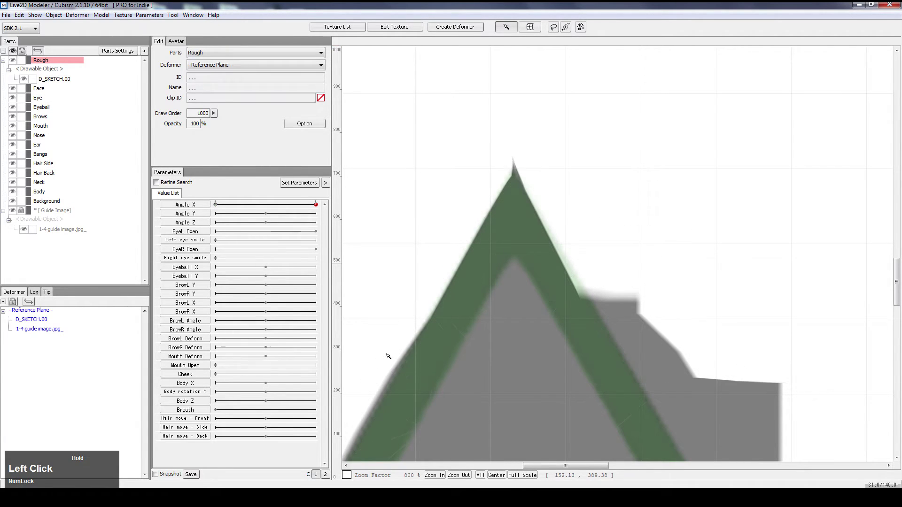
drag(387, 351, 394, 354)
- Nudge the outer mesh points midway down the left slope slightly inward toward the guide
key(space)
drag(382, 419, 472, 303)
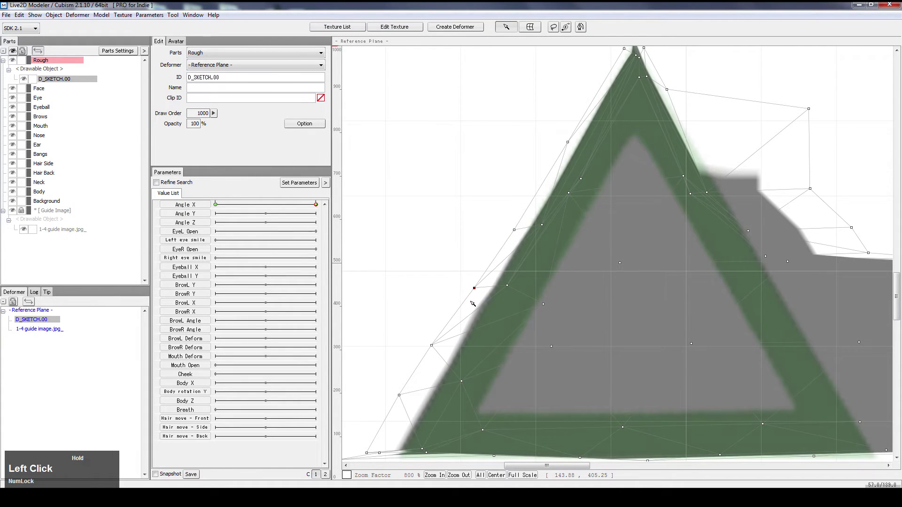
click(434, 345)
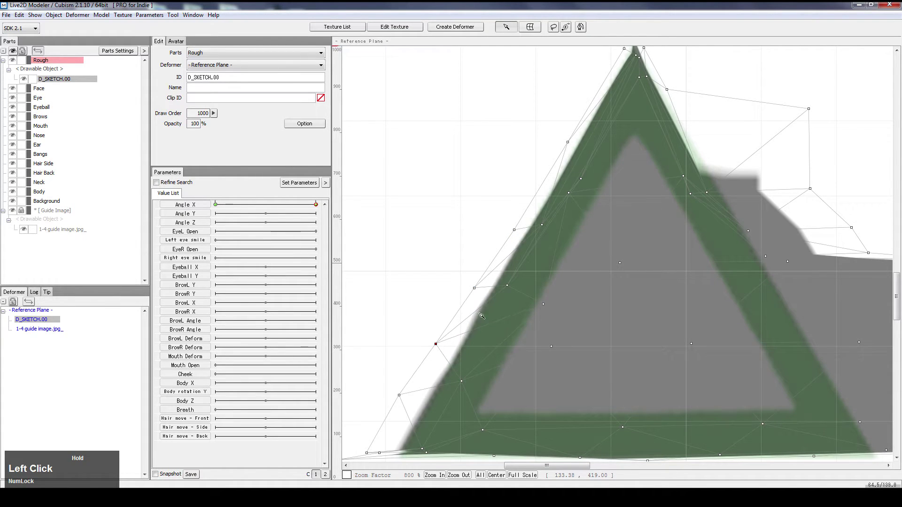
drag(476, 289, 478, 289)
click(539, 309)
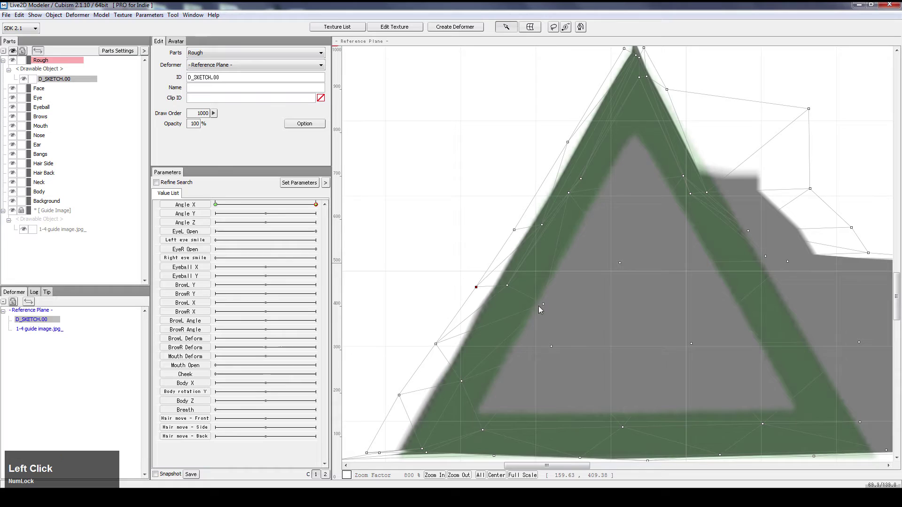
- Shift the inner and outer mesh points on the lower left slope so the fill follows the green edge
drag(523, 319, 525, 323)
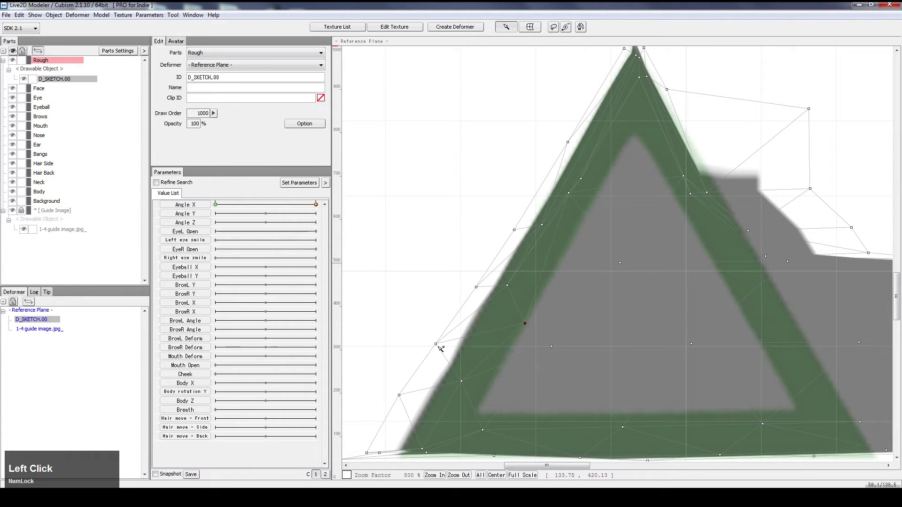
drag(439, 346, 444, 346)
drag(511, 337, 514, 340)
drag(463, 381, 454, 379)
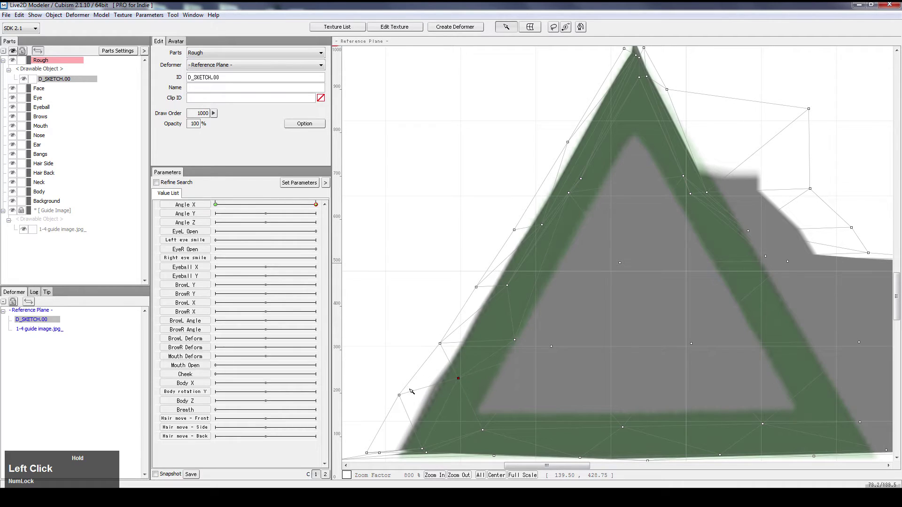
drag(398, 395, 412, 402)
- Fine-tune the lowest left-slope points and the inner point beside the triangle's lower-left corner
key(space)
drag(420, 340, 491, 243)
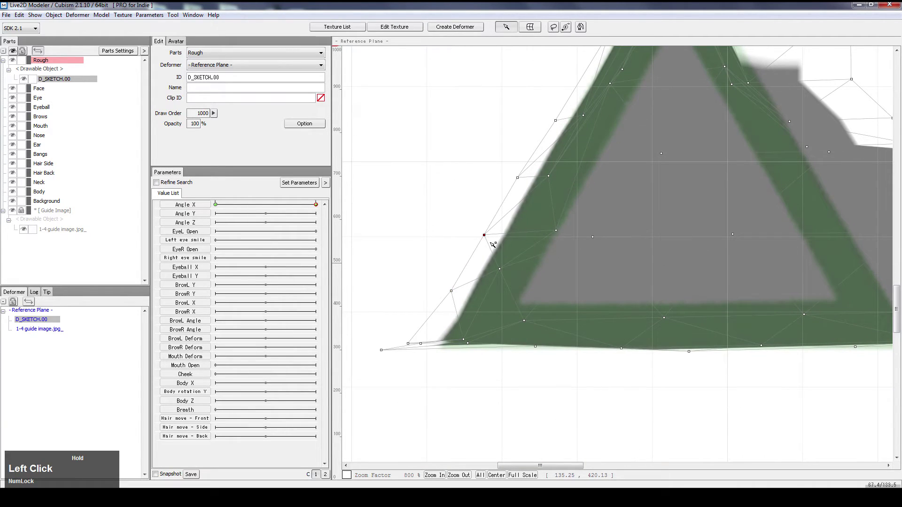
drag(555, 234, 552, 234)
drag(451, 292, 451, 291)
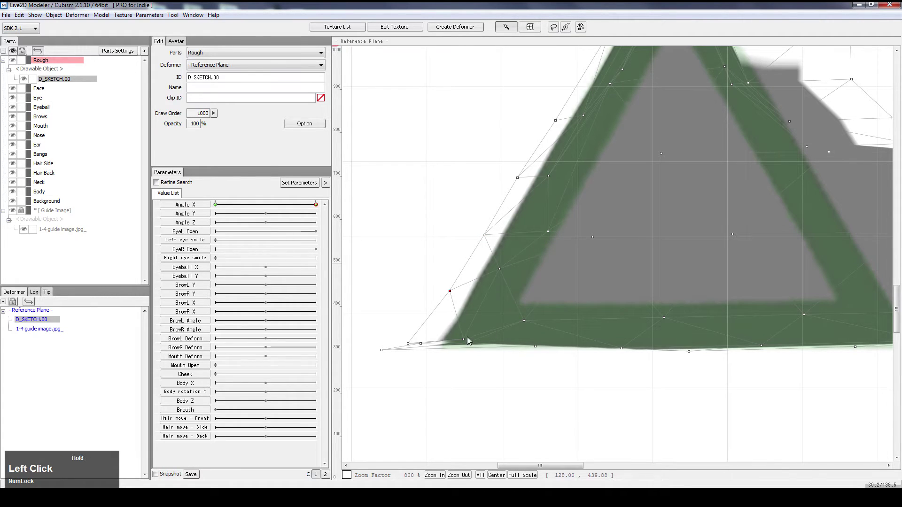
drag(464, 337, 460, 335)
drag(452, 292, 454, 294)
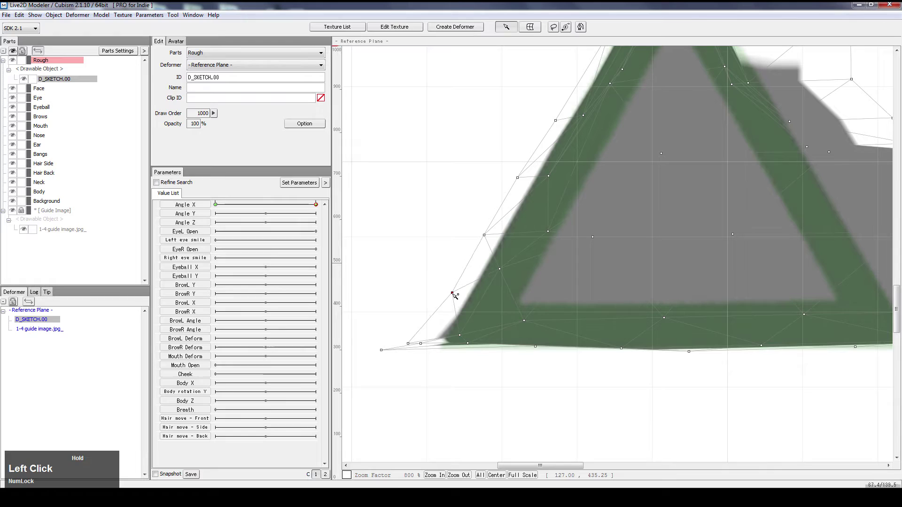
- Rearrange the outer and inner points at the lower-left corner and adjust the adjoining bottom-edge points to match the guide
drag(386, 351, 417, 362)
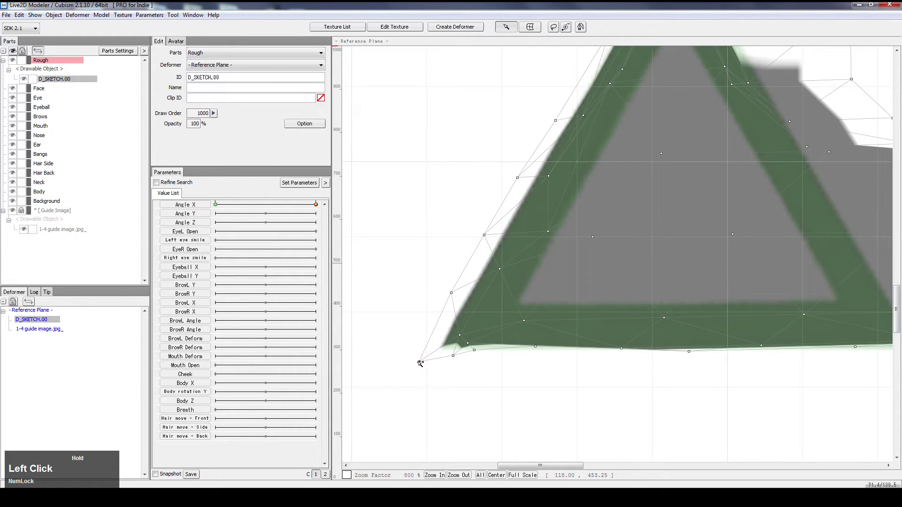
drag(458, 339, 480, 343)
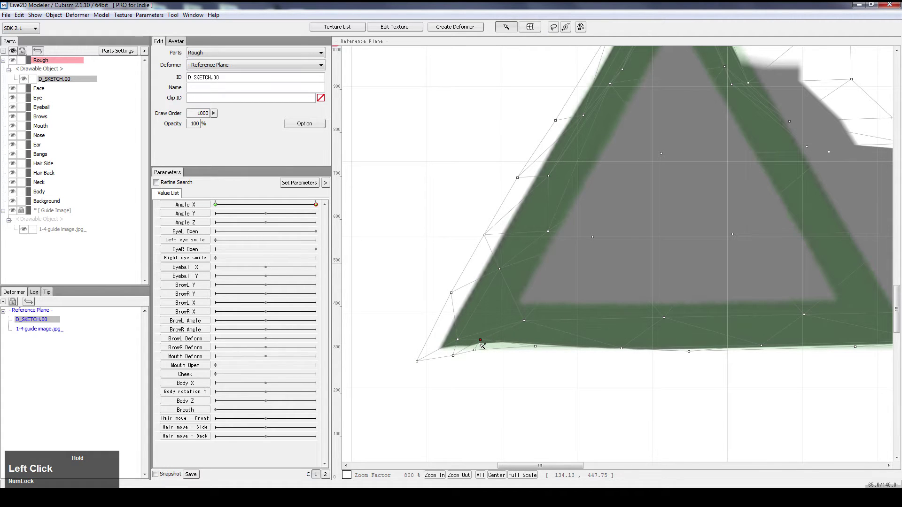
drag(422, 363, 486, 340)
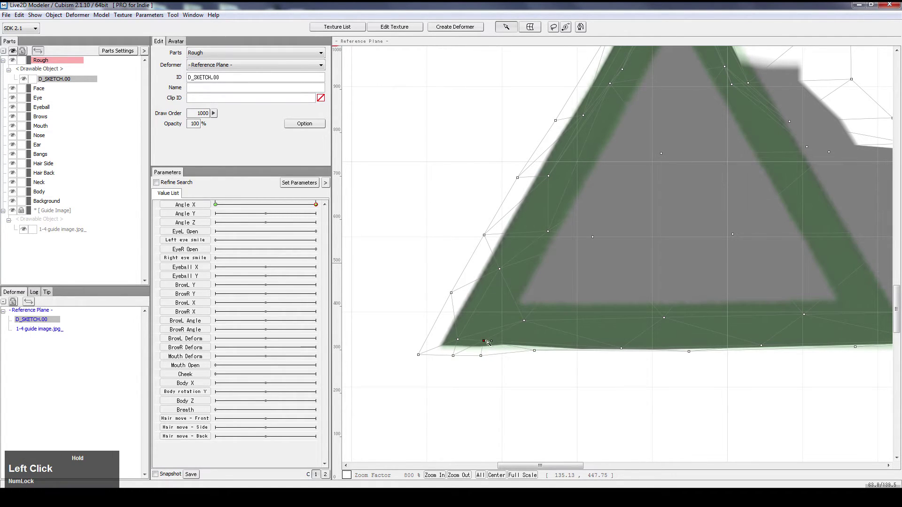
drag(539, 356, 623, 347)
click(621, 370)
- Move the inner points below the apex onto the right slope and bring the two outer points of the upper bulge inward
scroll(760, 235, down, 3)
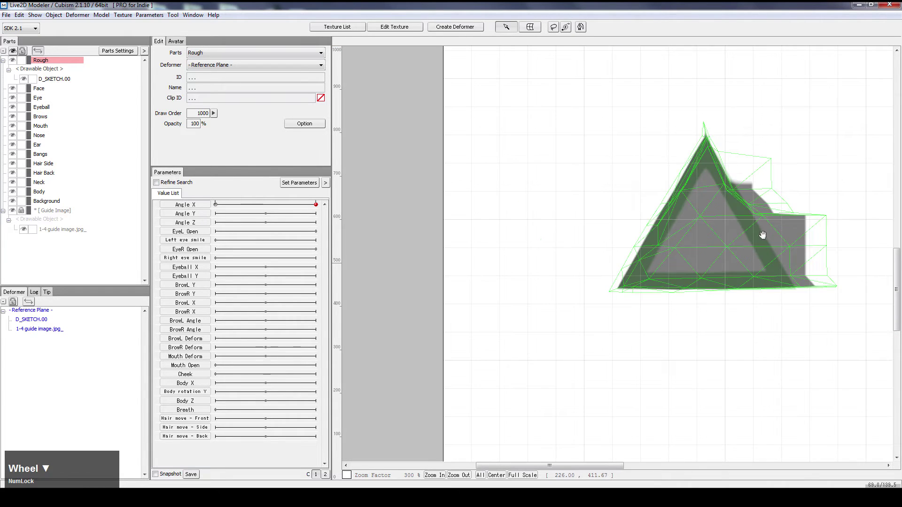
drag(761, 235, 488, 264)
scroll(488, 263, up, 5)
click(571, 218)
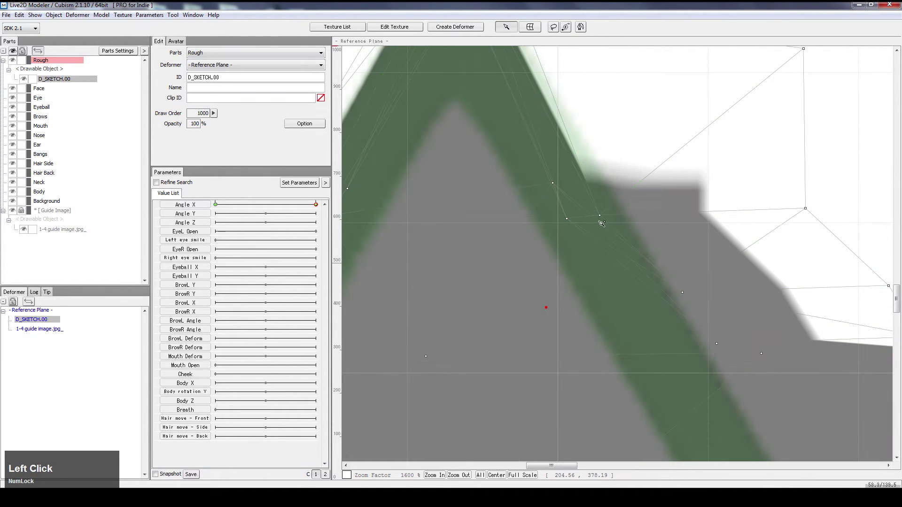
drag(568, 220, 611, 186)
drag(806, 53, 712, 165)
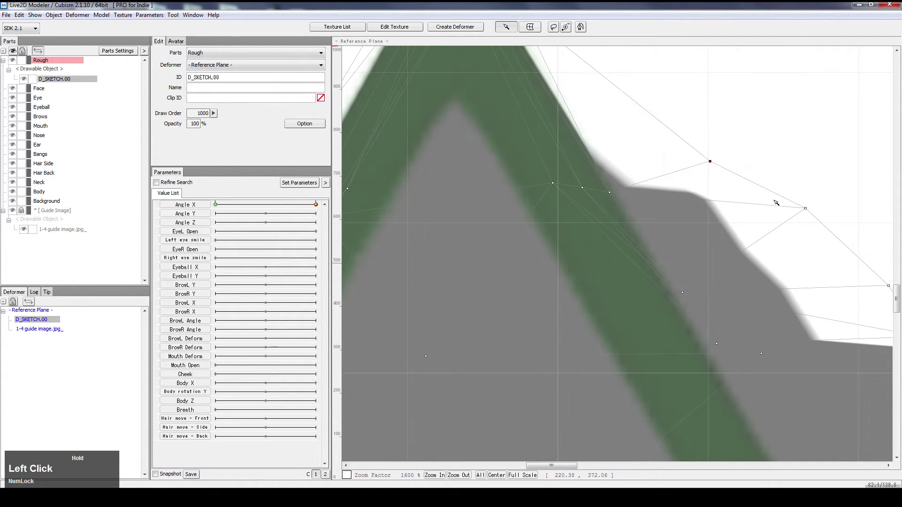
drag(808, 216, 733, 284)
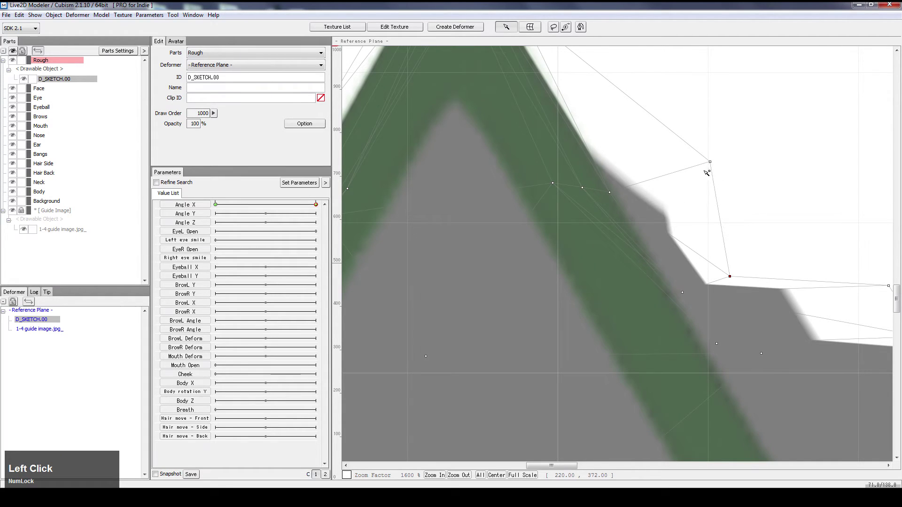
- Draw the upper bulge's outer points in against the right slope and shift the nearby inner point into the green band
drag(706, 172, 668, 216)
drag(673, 304, 679, 310)
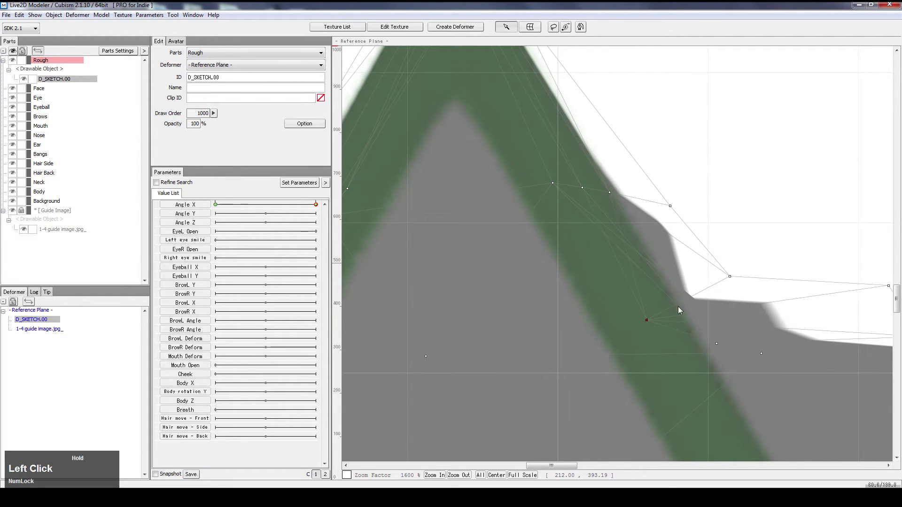
drag(731, 280, 695, 306)
drag(671, 210, 649, 233)
- Pull the next outer points of the square's step and their inner neighbours in to the middle of the right slope
scroll(662, 247, down, 6)
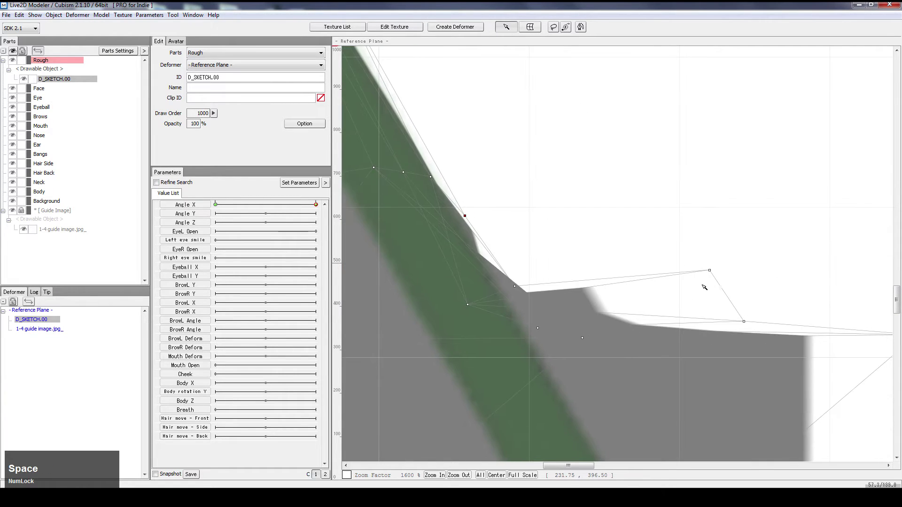
scroll(692, 250, up, 2)
drag(681, 229, 755, 299)
drag(715, 264, 587, 267)
click(651, 252)
scroll(665, 269, up, 2)
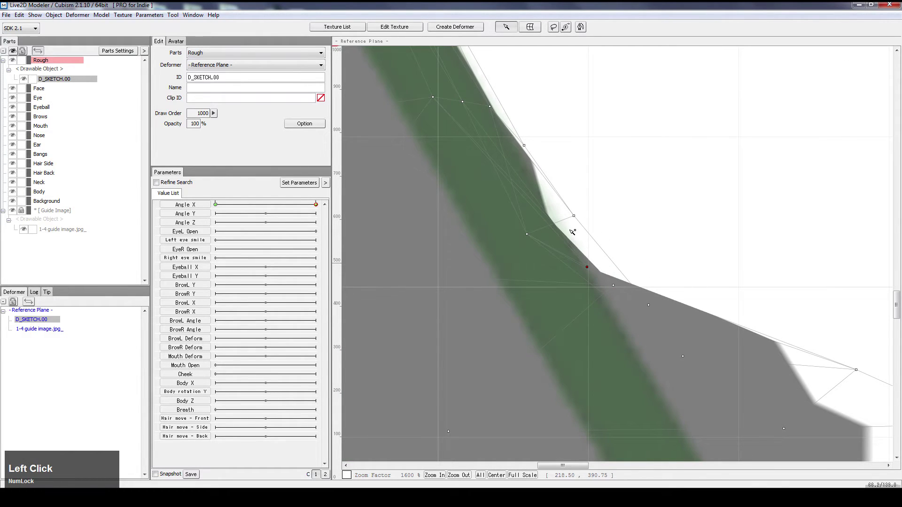
- Rework the outer and inner points midway down the right slope to fill its notch and straighten the edge
drag(579, 225, 618, 208)
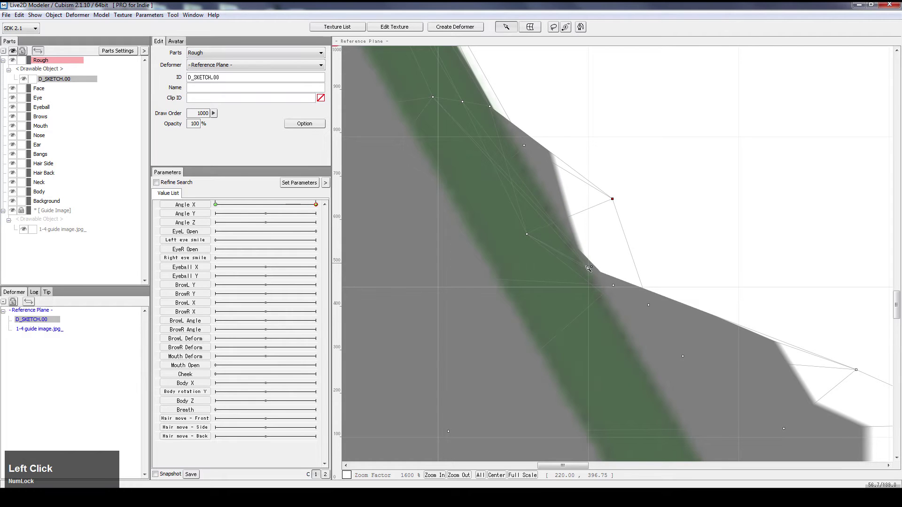
drag(547, 233, 583, 206)
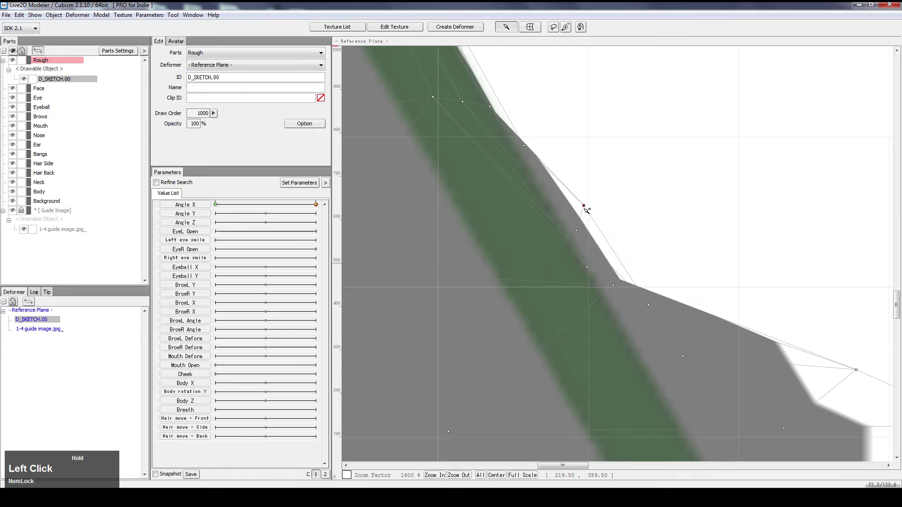
drag(523, 145, 521, 148)
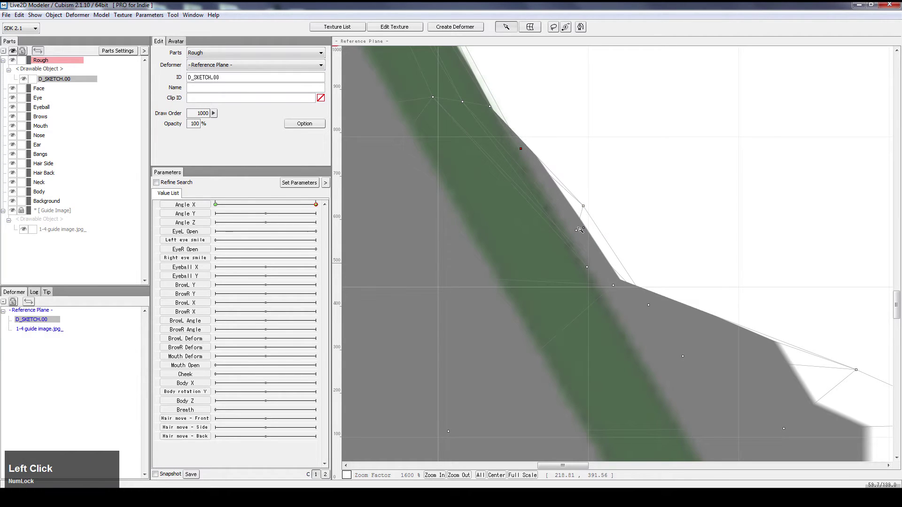
mouse_move(576, 230)
mouse_down()
mouse_move(565, 237)
mouse_move(567, 226)
mouse_up()
drag(615, 287, 604, 292)
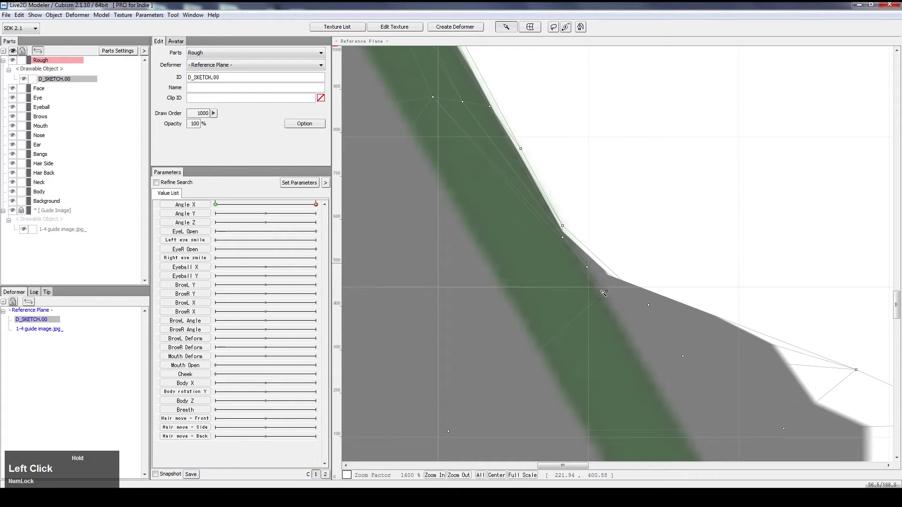
- Bring the remaining outer and inner points on the lower right slope in onto the triangle's edge
drag(856, 375, 720, 389)
drag(684, 356, 617, 306)
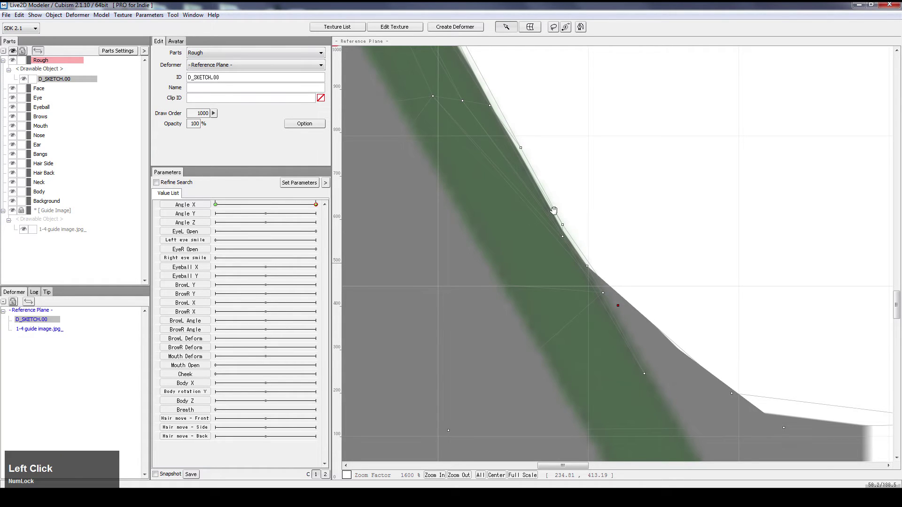
drag(723, 418, 577, 244)
scroll(610, 224, down, 2)
drag(677, 244, 611, 301)
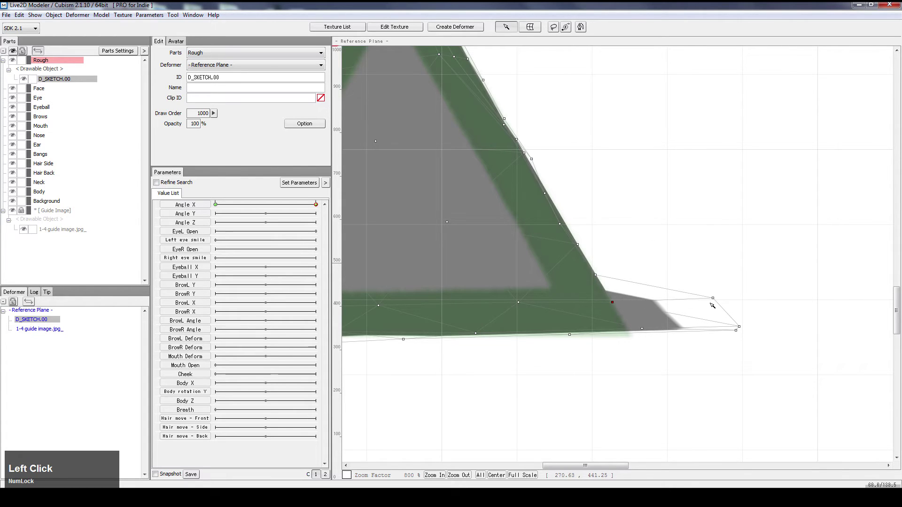
- Gather the protruding corner points at the triangle's lower-right tip and lower the adjacent bottom-edge point
drag(713, 298, 637, 338)
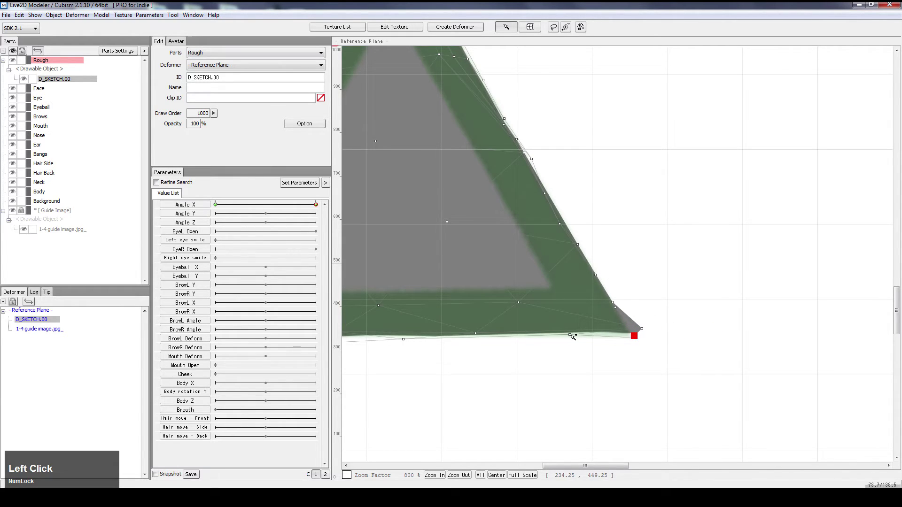
drag(570, 334, 570, 339)
drag(642, 331, 631, 334)
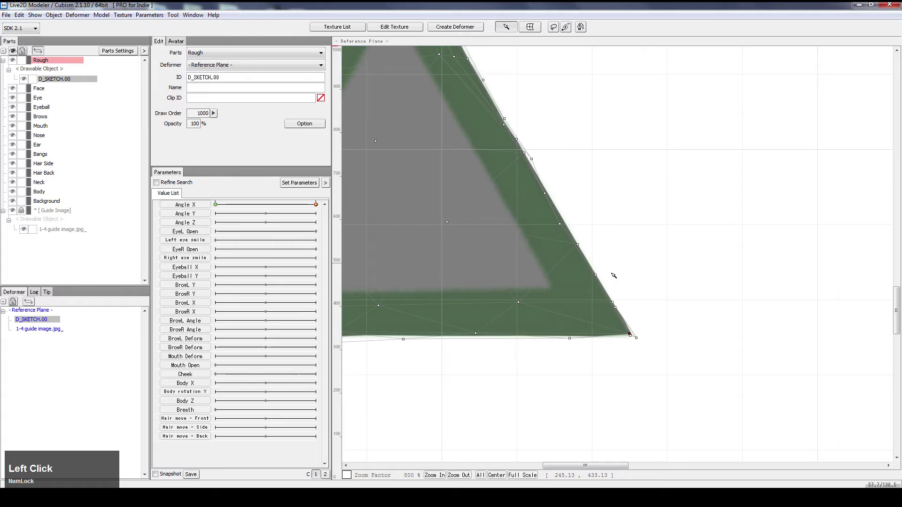
- Refine the points on the right slope, moving inner and outer points up to the apex onto the guide's edge
drag(566, 225, 569, 224)
drag(531, 160, 643, 355)
key(space)
click(506, 240)
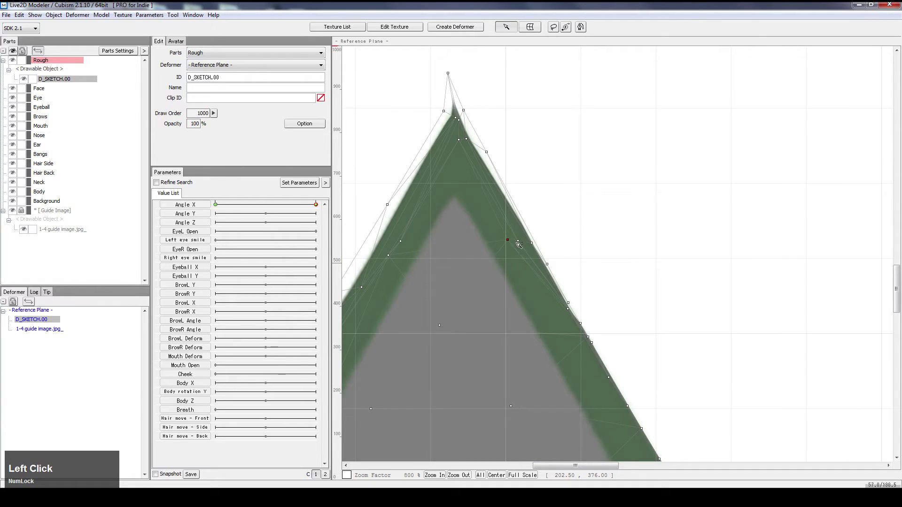
drag(528, 240, 530, 239)
drag(469, 140, 477, 149)
click(480, 152)
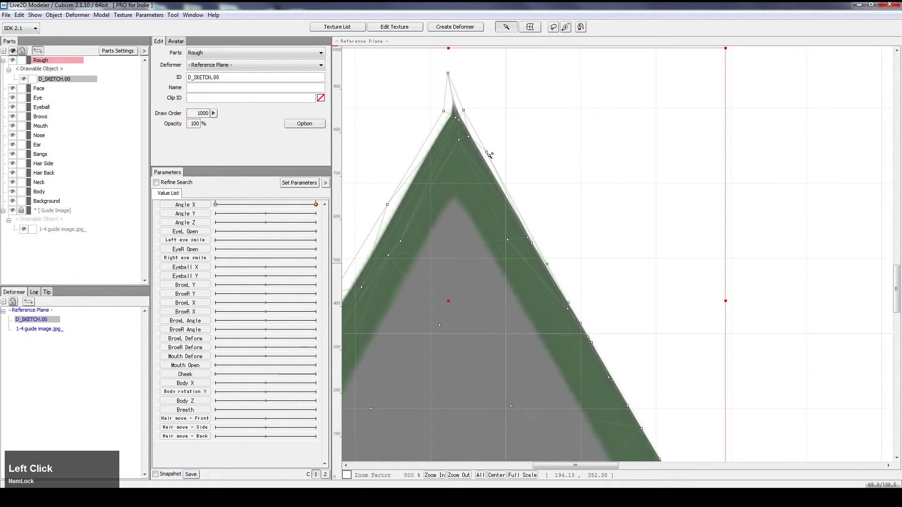
- Tighten the outer points around the apex and nudge the first point down the left slope inward
mouse_move(464, 113)
mouse_down()
mouse_move(456, 93)
mouse_move(449, 117)
mouse_up()
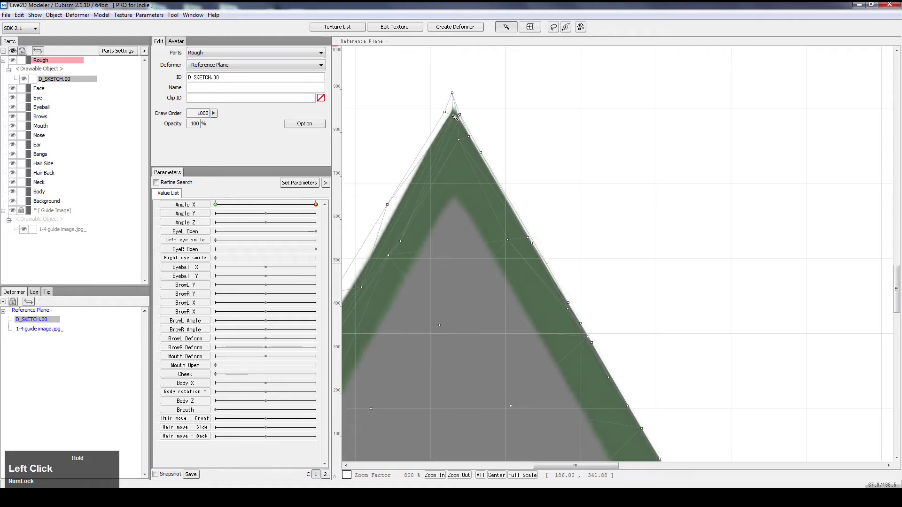
drag(452, 115, 449, 114)
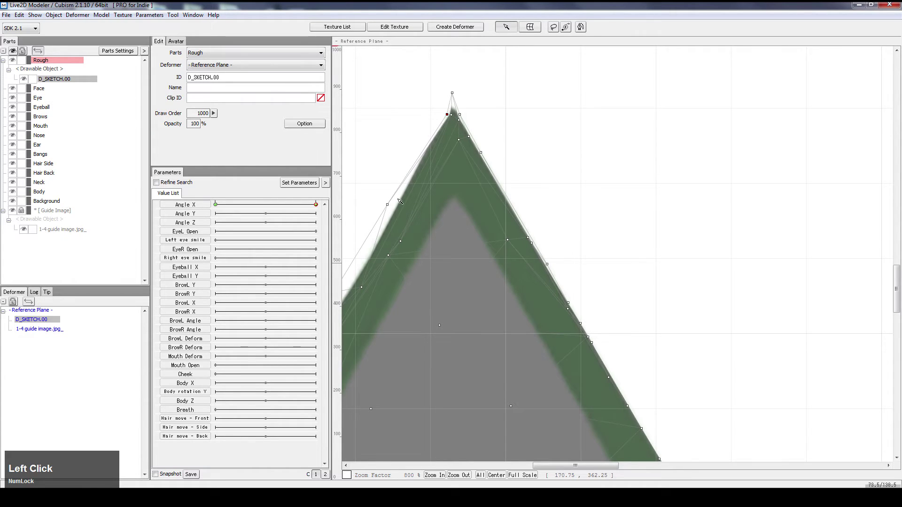
drag(390, 206, 397, 209)
- Bring the outer and inner points along the middle of the left slope in onto the triangle's edge
drag(436, 283, 655, 205)
drag(587, 187, 539, 225)
mouse_move(511, 285)
mouse_down()
mouse_move(530, 296)
mouse_move(522, 276)
mouse_up()
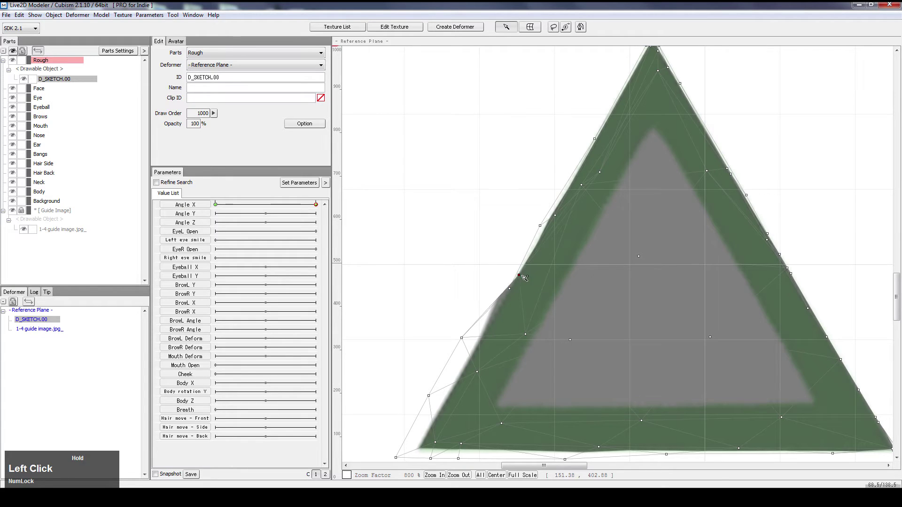
drag(468, 341, 504, 337)
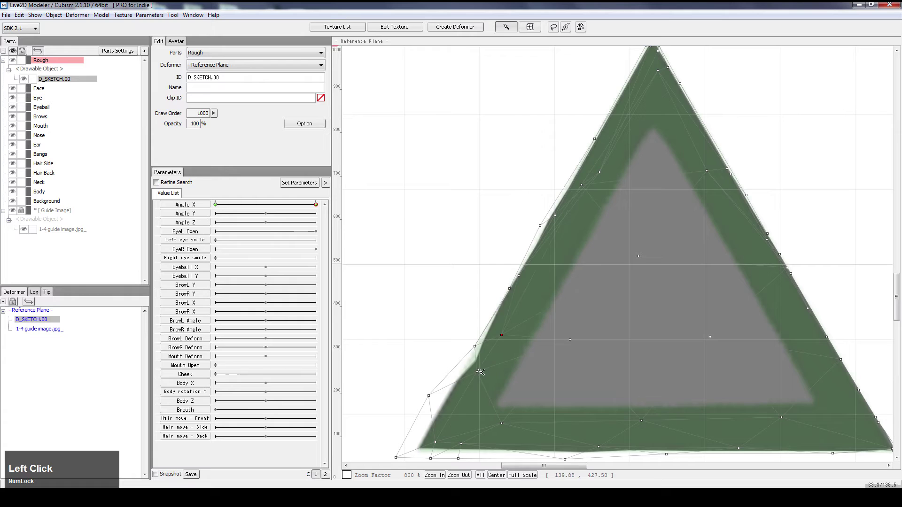
drag(477, 372, 470, 368)
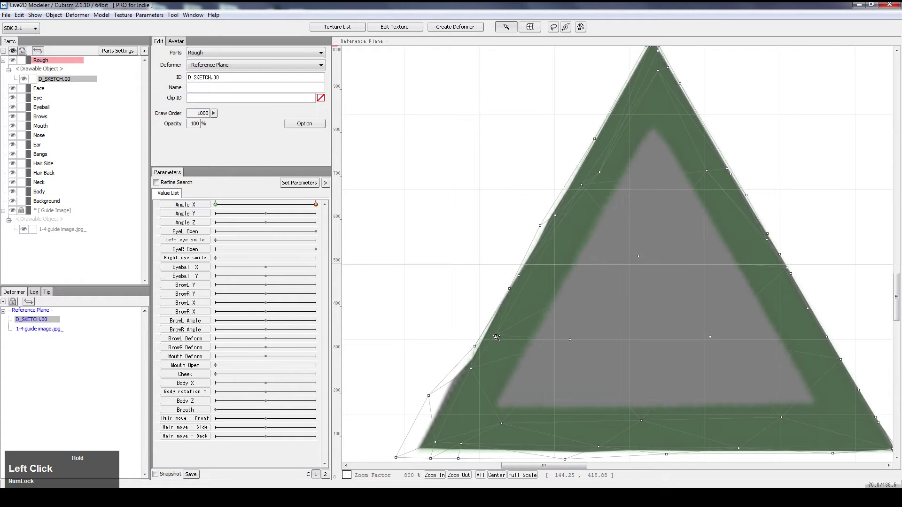
drag(489, 333, 486, 339)
- Align the points on the lower left slope with the triangle's edge, adjusting both the outer and inner ones
drag(432, 393, 443, 407)
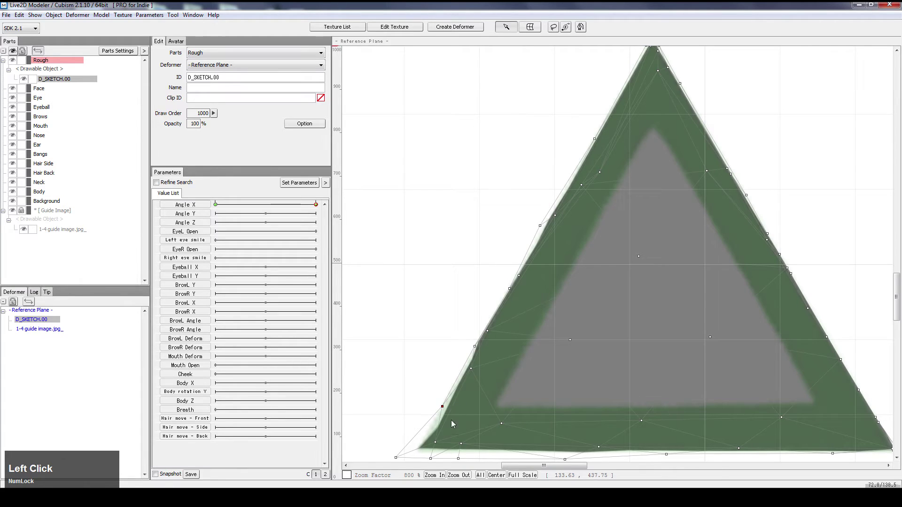
mouse_move(436, 442)
mouse_down()
mouse_move(434, 430)
mouse_move(428, 450)
mouse_up()
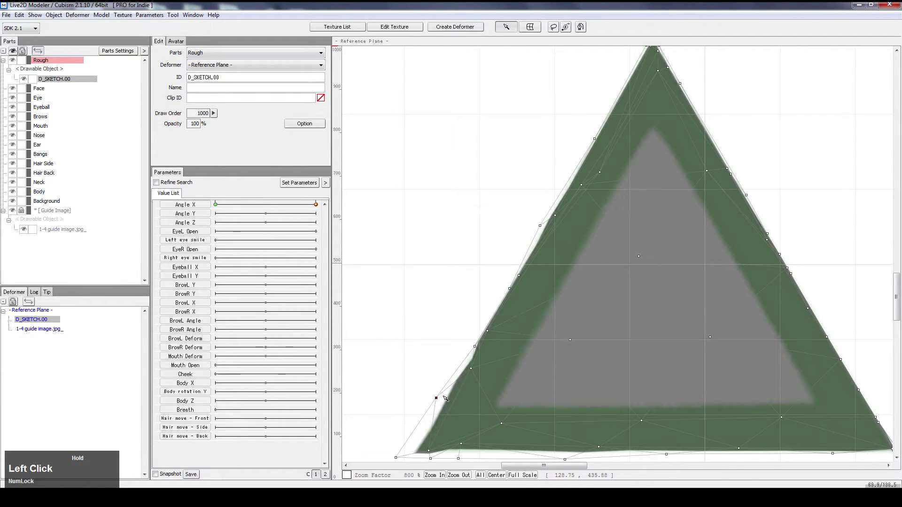
click(446, 406)
click(446, 406)
drag(474, 369, 471, 367)
drag(437, 398, 446, 404)
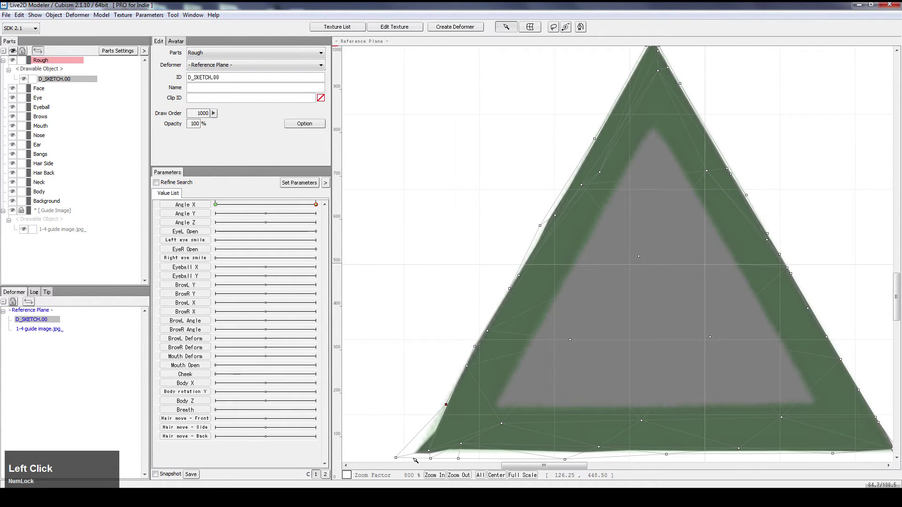
- Gather the protruding points at the triangle's lower-left tip and raise the neighbouring bottom-edge points onto the guide
drag(399, 459, 459, 452)
click(461, 449)
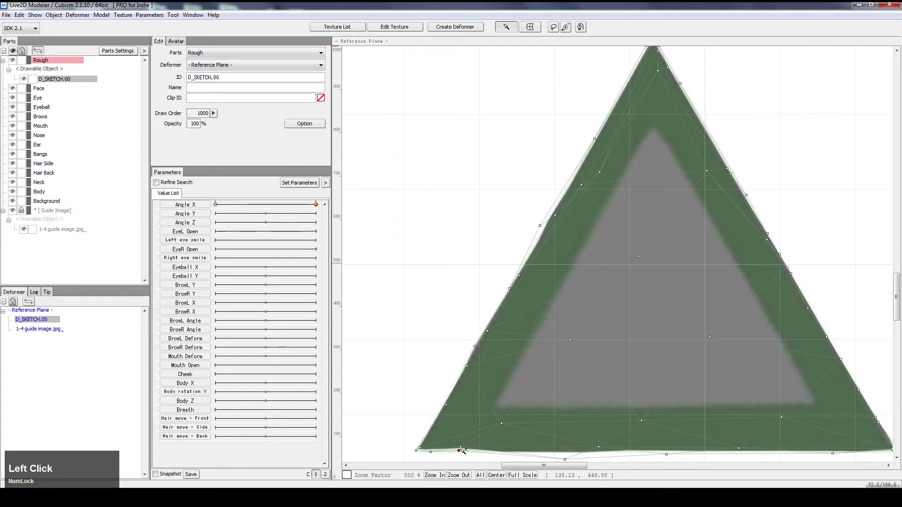
click(569, 458)
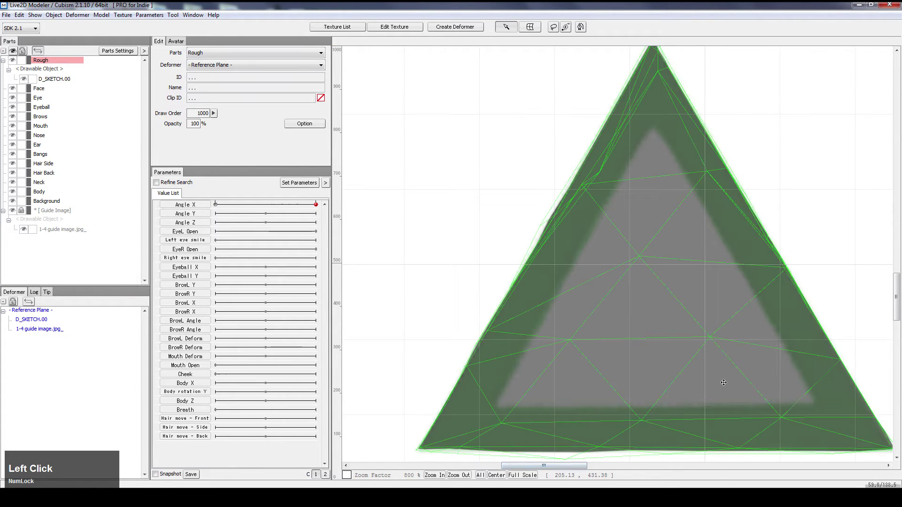
- Review the morph from triangle to square by sweeping Angle X down to -30 and back up to 30
click(724, 355)
scroll(724, 355, down, 2)
scroll(724, 354, down, 1)
click(794, 352)
drag(816, 398, 661, 388)
drag(302, 209, 216, 205)
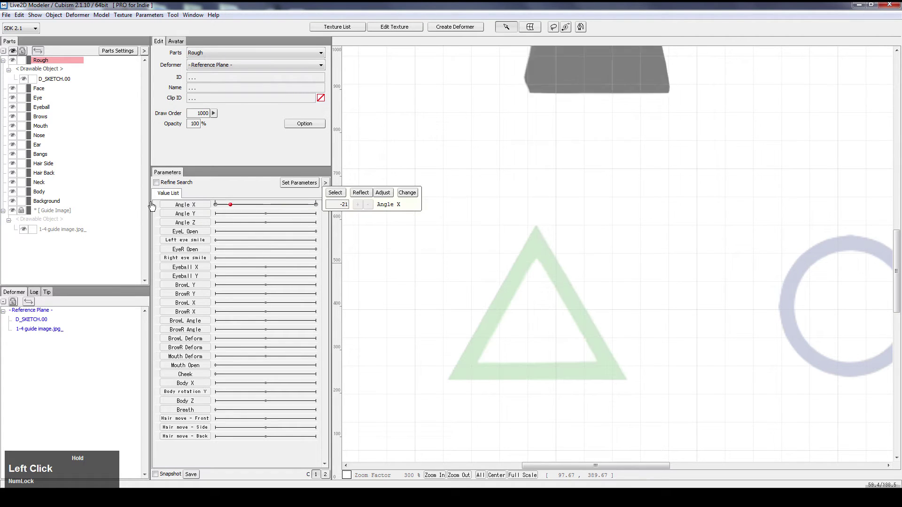
scroll(575, 209, down, 2)
drag(551, 276, 522, 367)
drag(216, 207, 580, 204)
- Outline the new black square in the texture editor with a closed four-point polygon slightly outside its edges
click(389, 30)
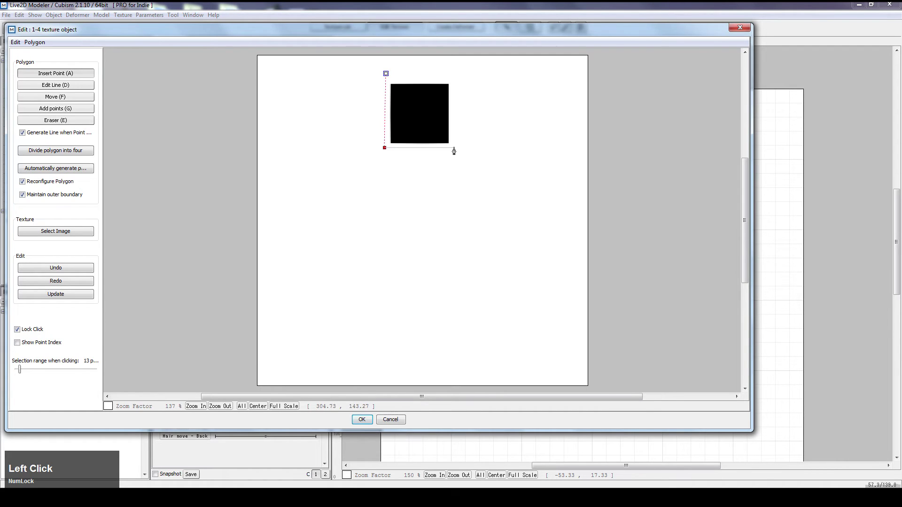
click(385, 74)
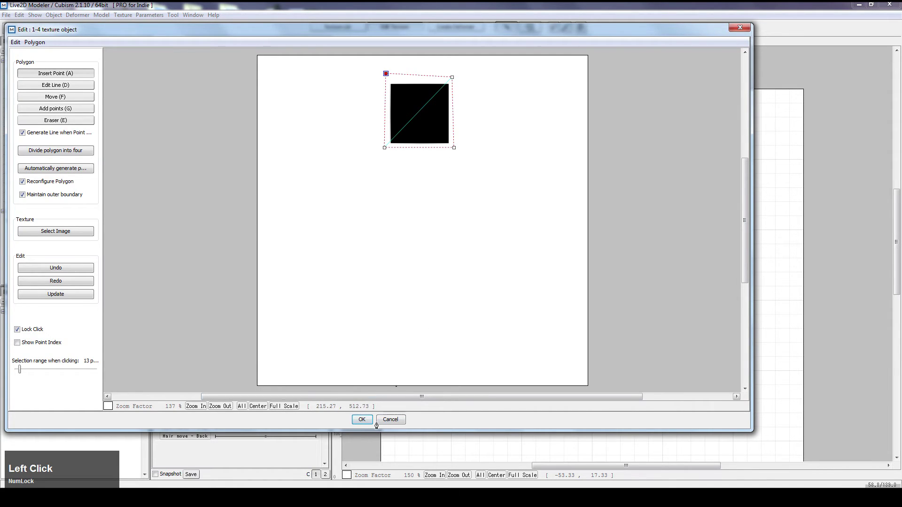
click(363, 419)
- Connect the polygon's corners diagonally, then add and link a centre point, four edge midpoints and four quadrant points
double_click(556, 157)
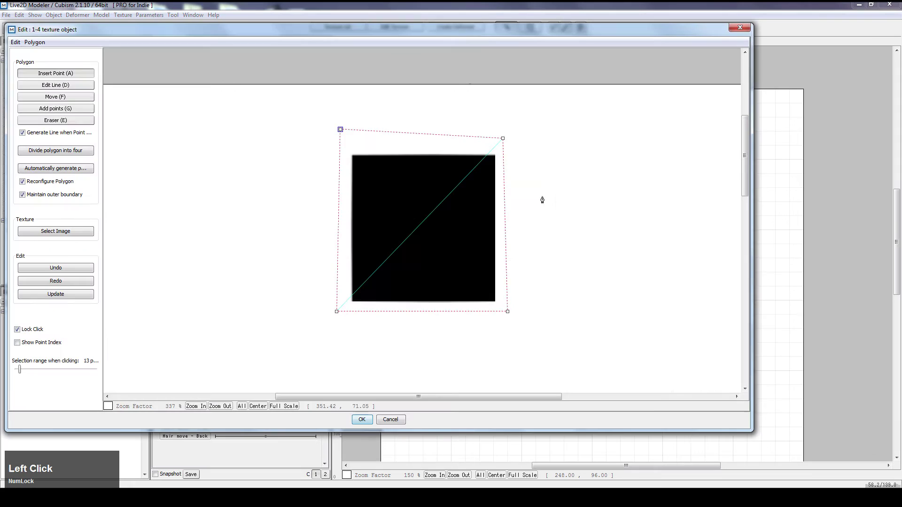
scroll(542, 200, up, 1)
click(319, 118)
click(517, 333)
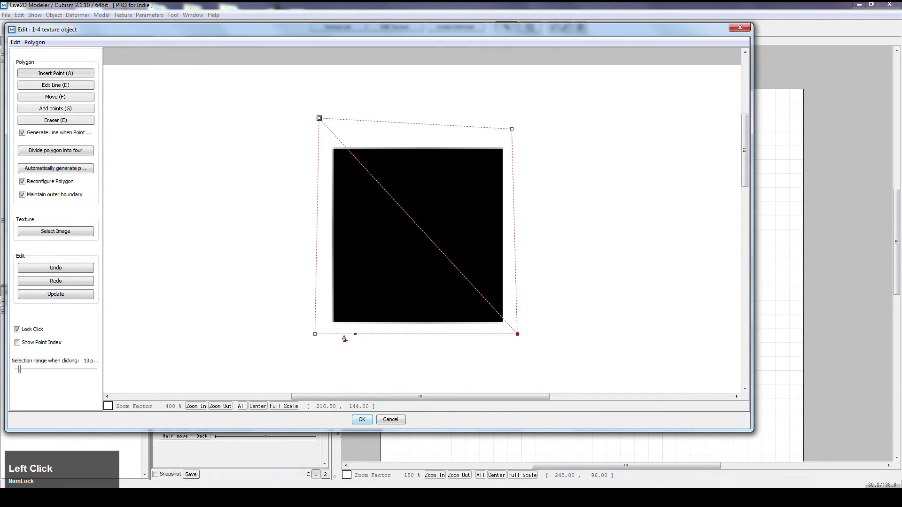
click(315, 334)
click(419, 229)
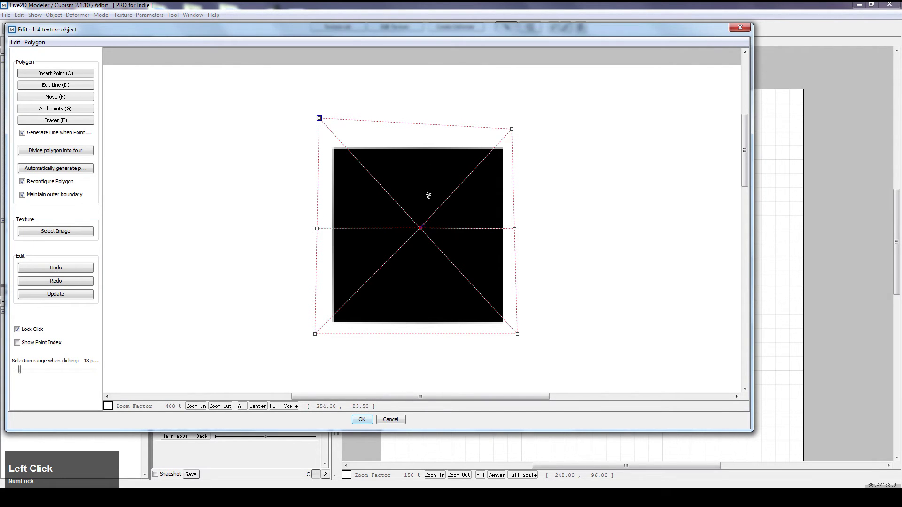
click(419, 334)
click(366, 170)
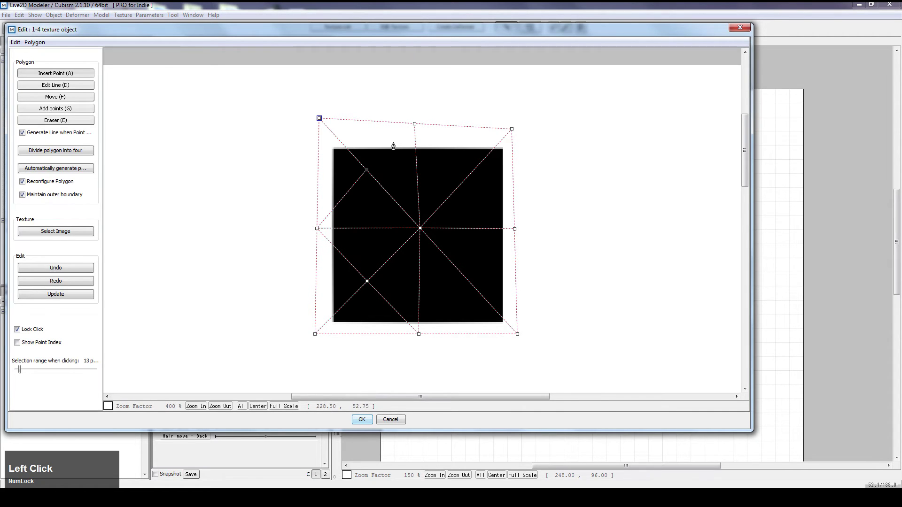
click(414, 124)
click(467, 177)
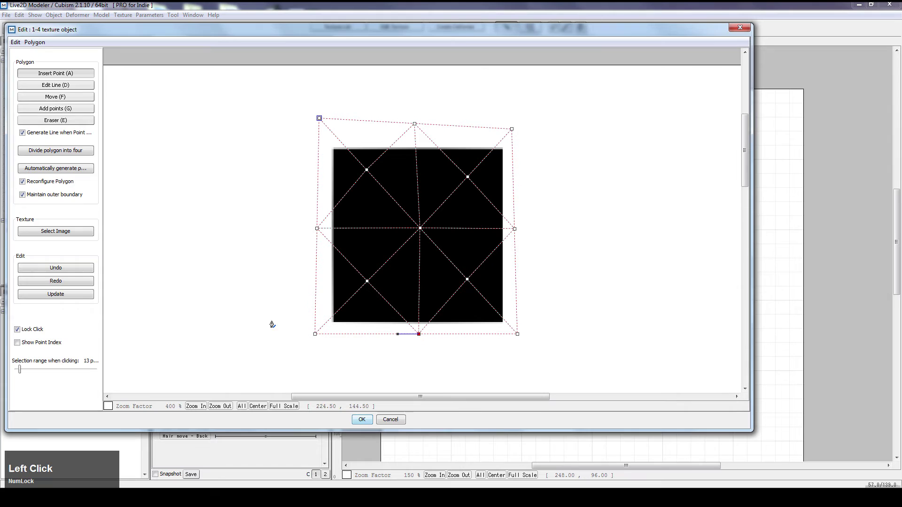
- Divide the square's polygons into four twice and accept the finished mesh
click(83, 156)
click(82, 155)
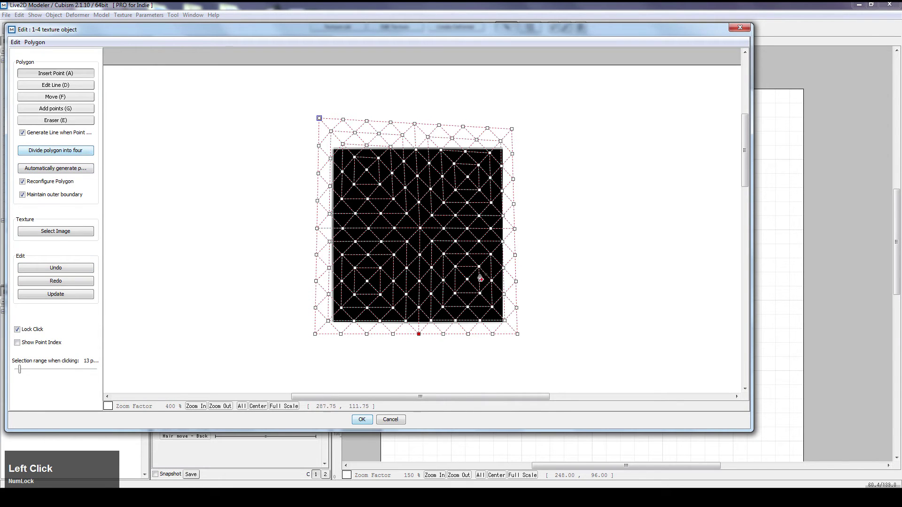
click(362, 419)
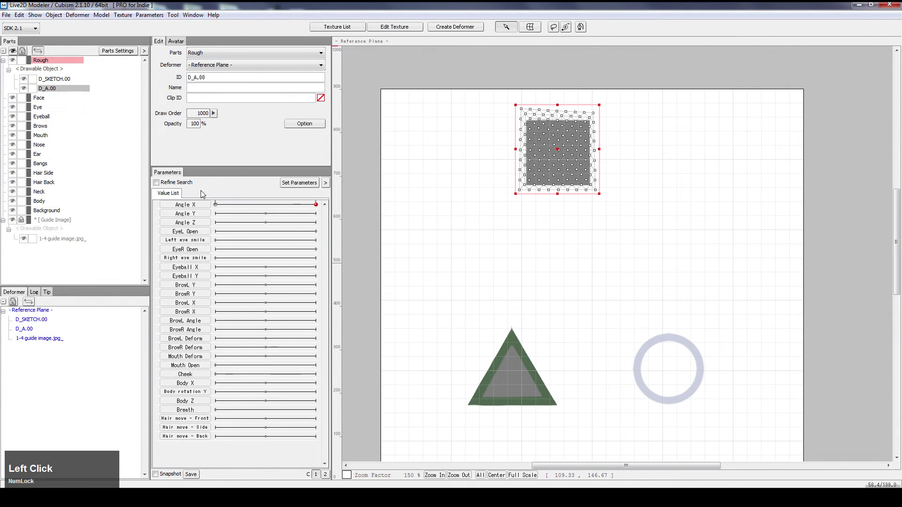
- Give the new square two Angle X keys, at -30 and 30
double_click(185, 205)
click(358, 296)
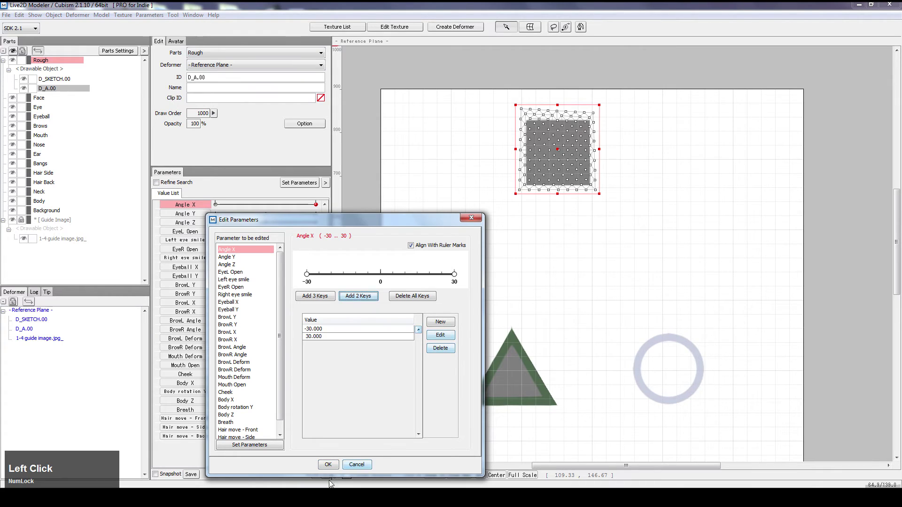
click(328, 465)
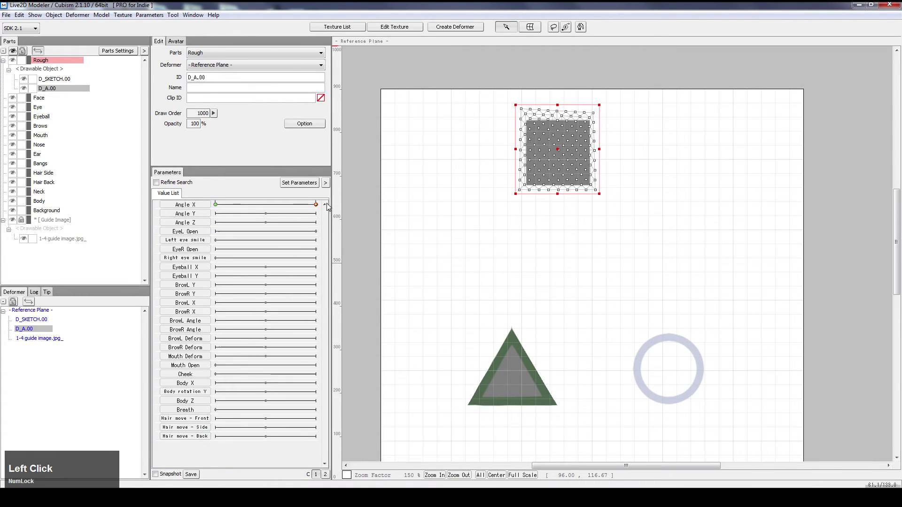
- At Angle X 30, move the new square over the circle guide and widen it slightly so it is centred around the ring
drag(558, 161, 665, 358)
drag(701, 397, 741, 353)
key(space)
scroll(656, 320, up, 1)
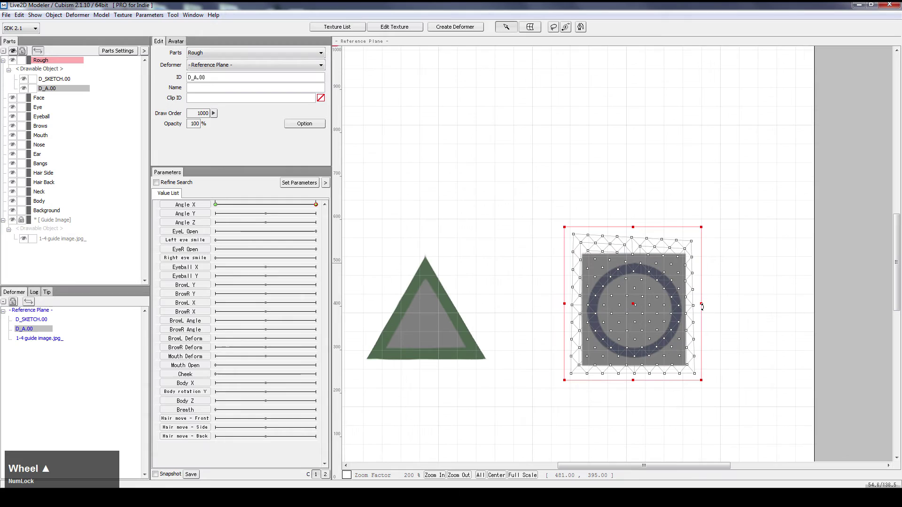
drag(702, 306, 716, 303)
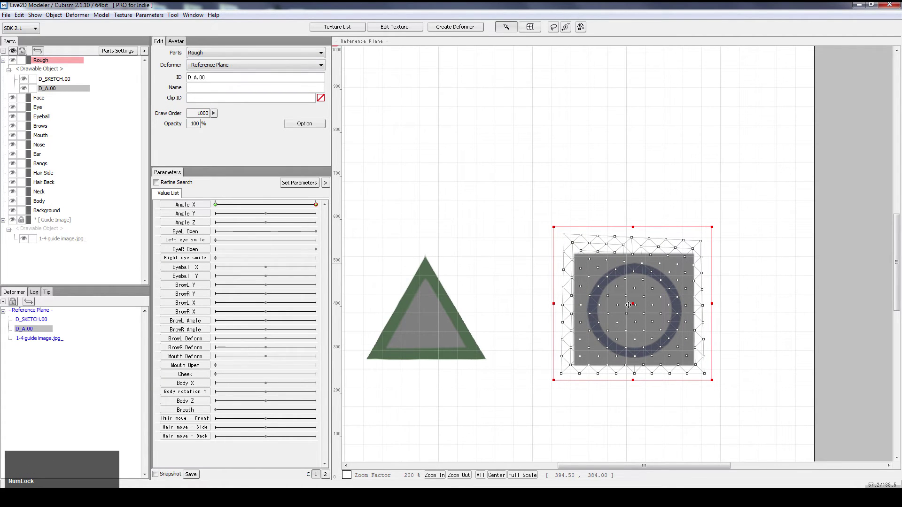
drag(633, 305, 635, 304)
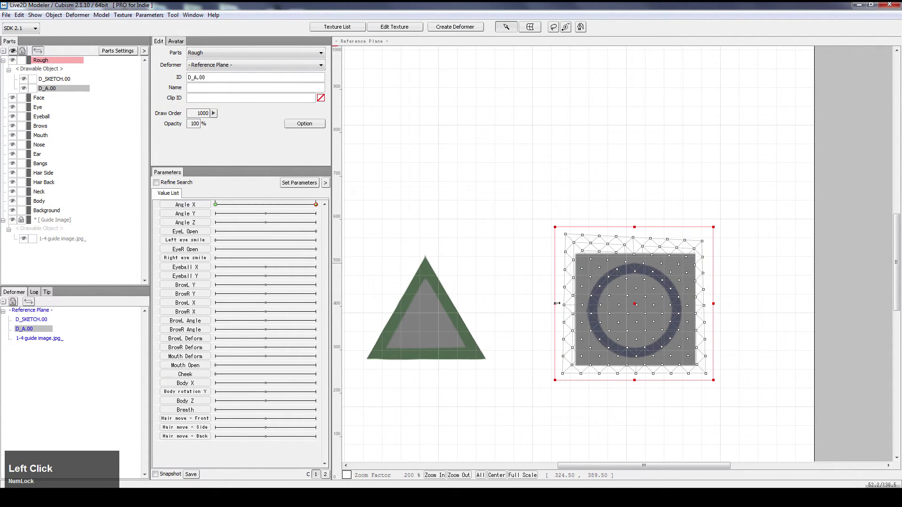
drag(556, 304, 582, 310)
drag(713, 306, 707, 304)
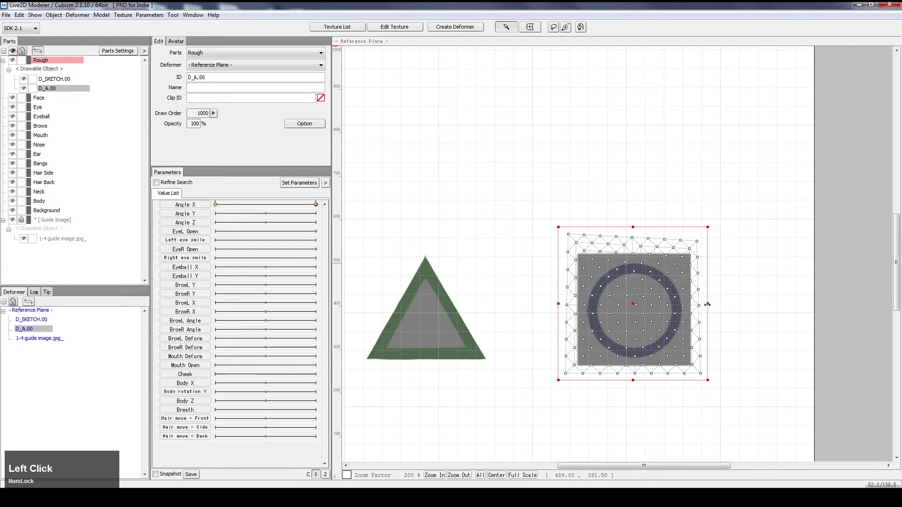
- Using brush selection, push the mesh points of the square's upper-left and upper-right corners inward toward the circle guide
click(742, 314)
click(565, 28)
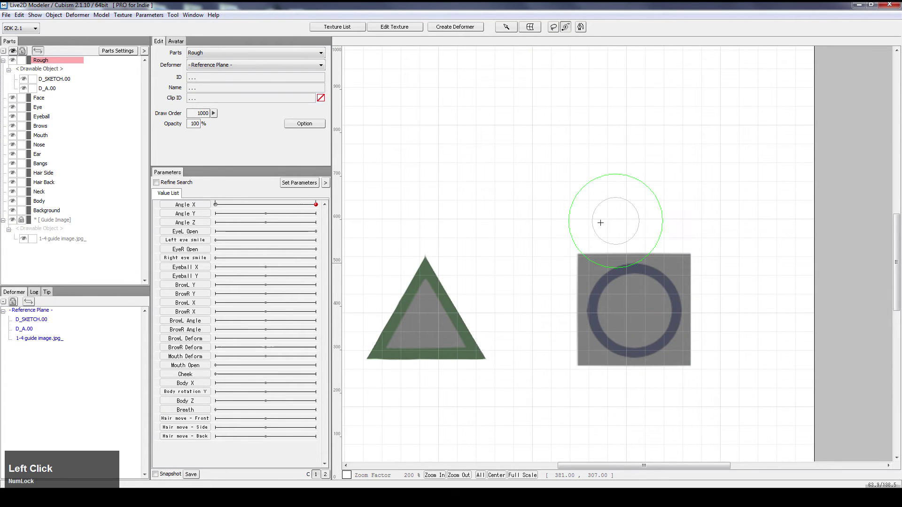
mouse_move(588, 199)
mouse_down()
mouse_move(550, 246)
mouse_move(568, 217)
mouse_move(550, 277)
mouse_up()
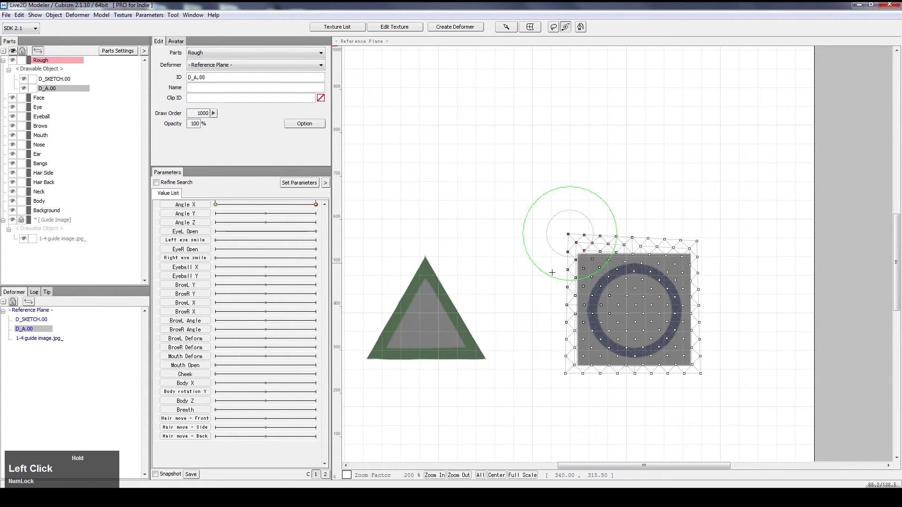
scroll(580, 259, up, 2)
mouse_move(562, 203)
mouse_down()
mouse_move(526, 252)
mouse_move(541, 280)
mouse_move(561, 215)
mouse_move(662, 332)
mouse_up()
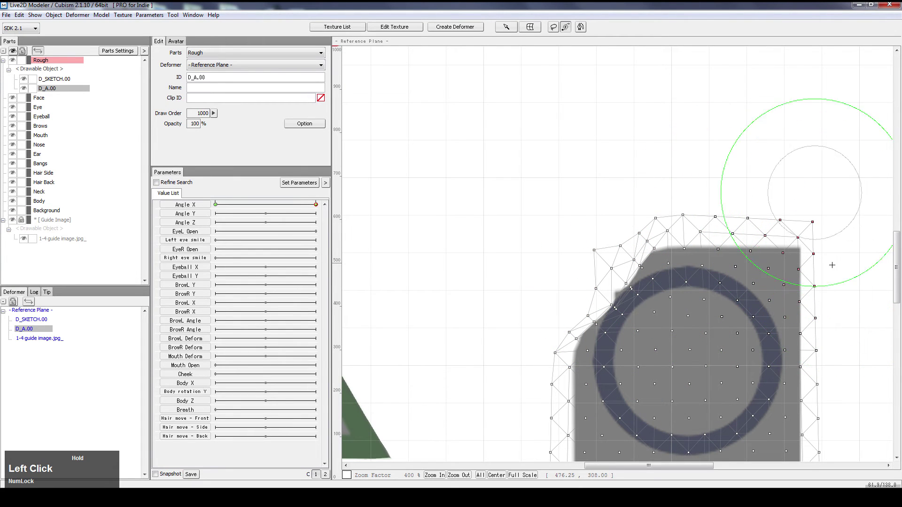
ctrl+click(760, 299)
drag(760, 299, 713, 330)
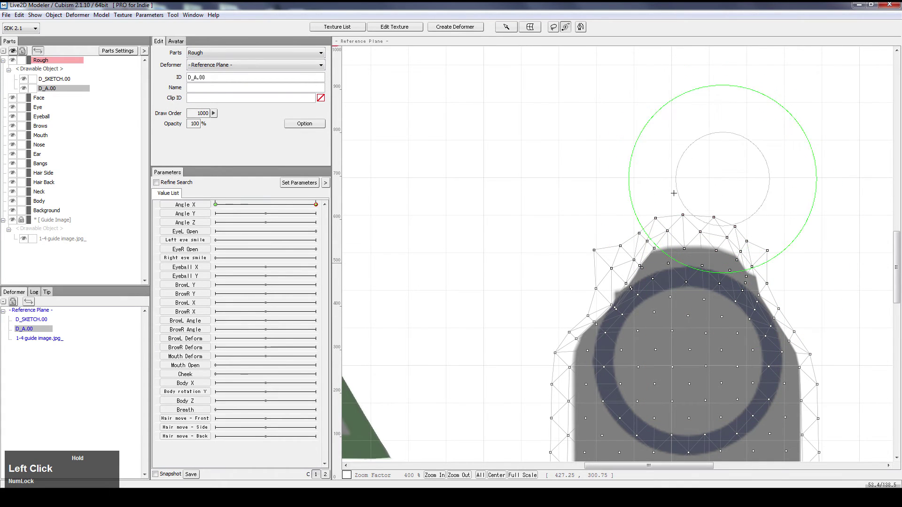
- Brush-select and lower the top-middle points to the ring, and shift the upper-left group slightly inward
ctrl+click(678, 226)
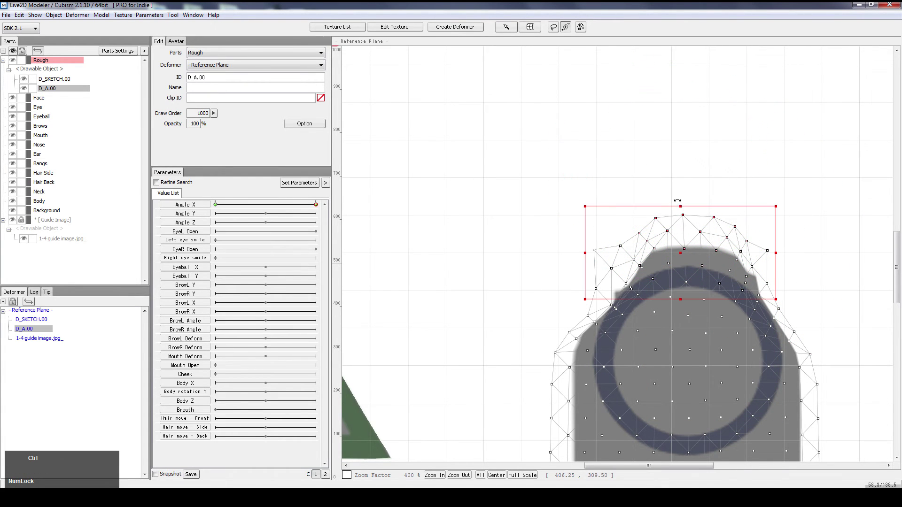
drag(678, 256, 678, 302)
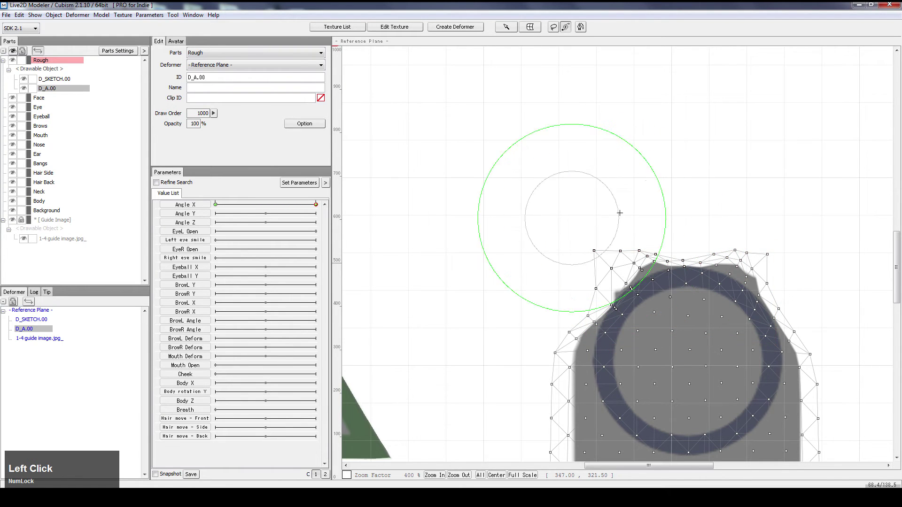
key(ctrl)
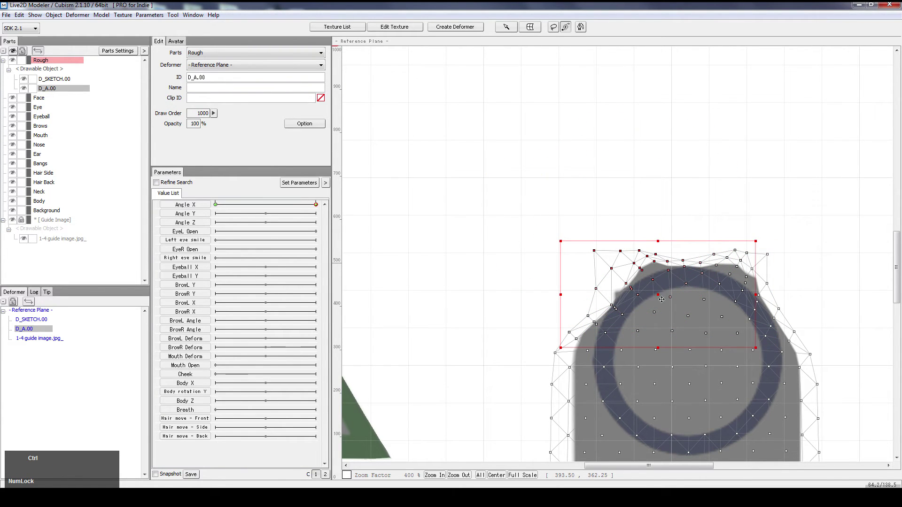
drag(661, 299, 665, 307)
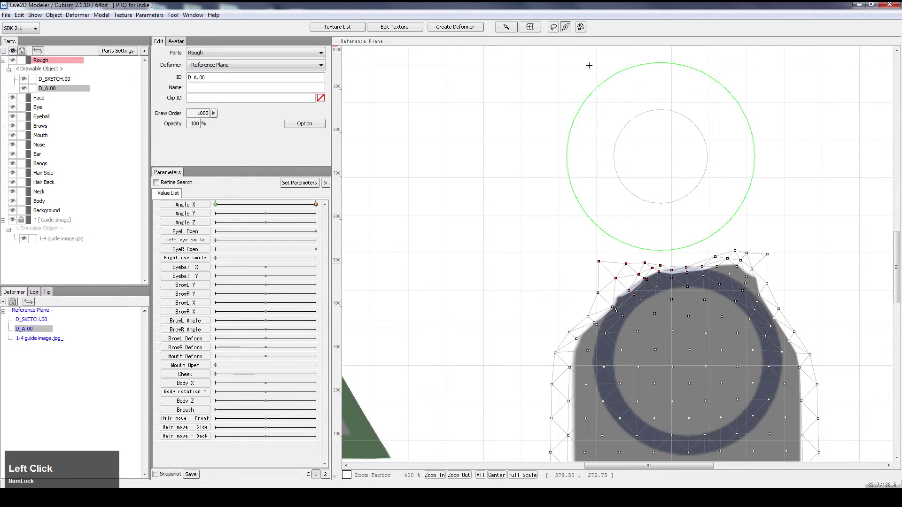
- With the normal selection tool, raise individual outer and inner points at the circle's top to the guide's edge
click(505, 27)
click(705, 213)
scroll(668, 286, up, 1)
scroll(668, 287, up, 4)
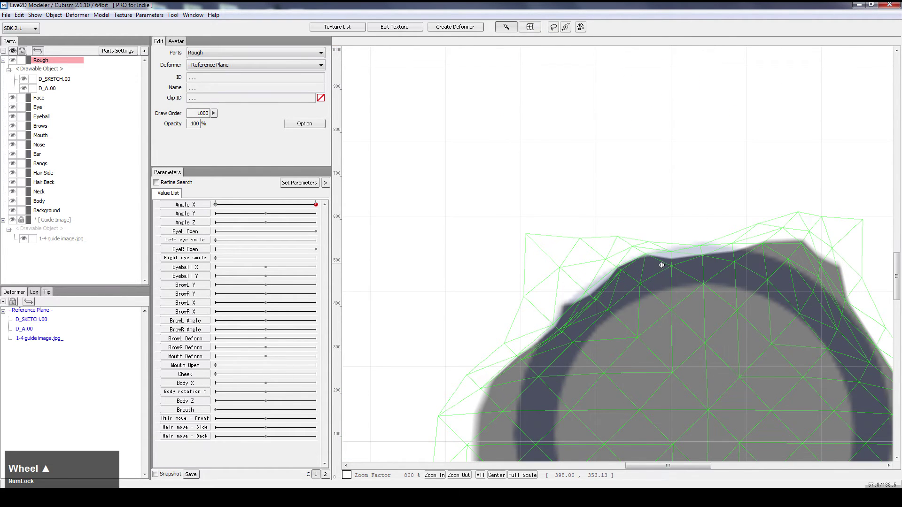
click(680, 245)
click(681, 241)
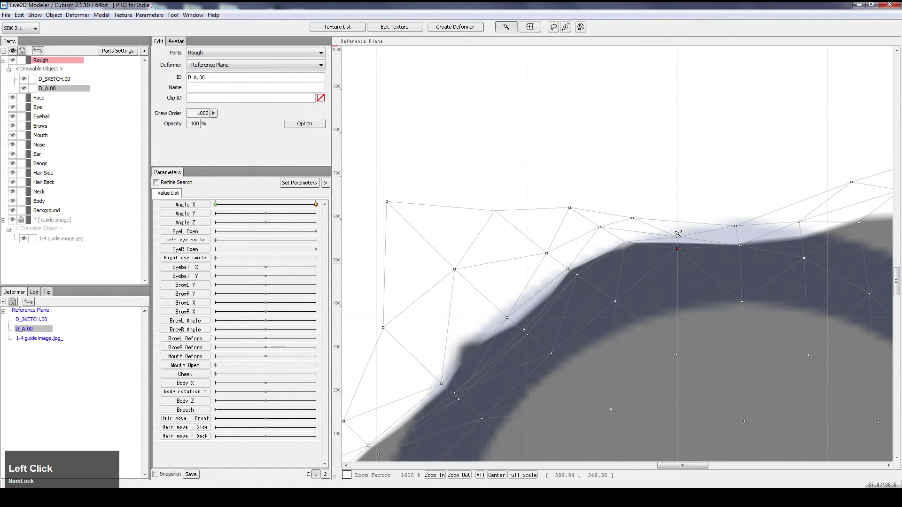
drag(677, 232, 731, 206)
drag(740, 246, 741, 229)
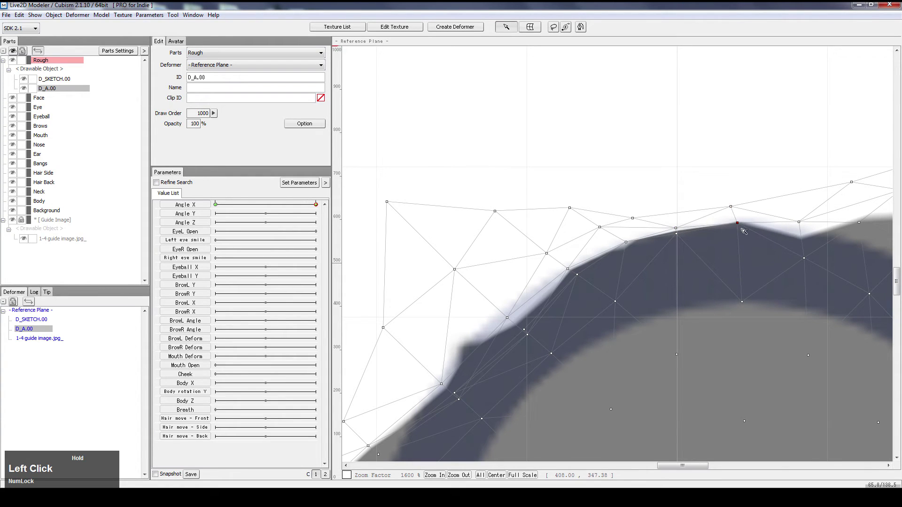
- Nudge the individual mesh points along the circle's top and upper-left arc onto the guide's outer edge
drag(804, 257, 799, 227)
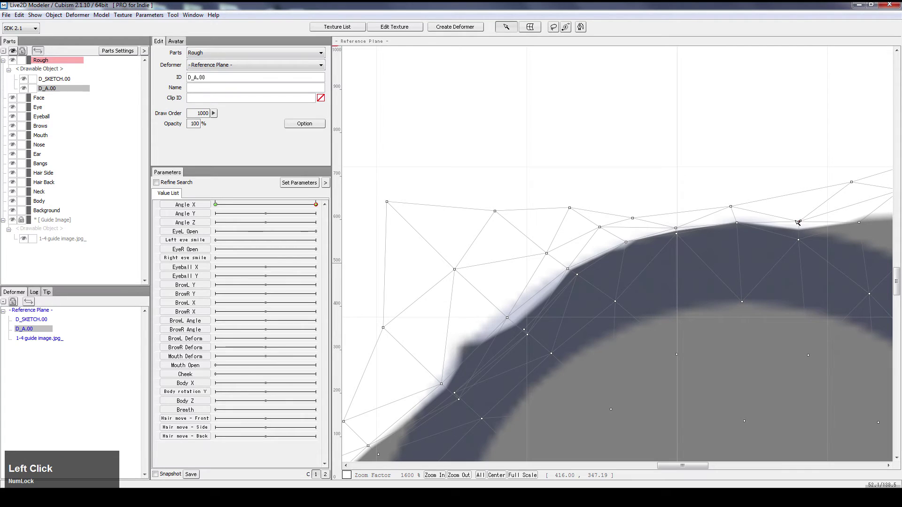
drag(631, 244, 629, 239)
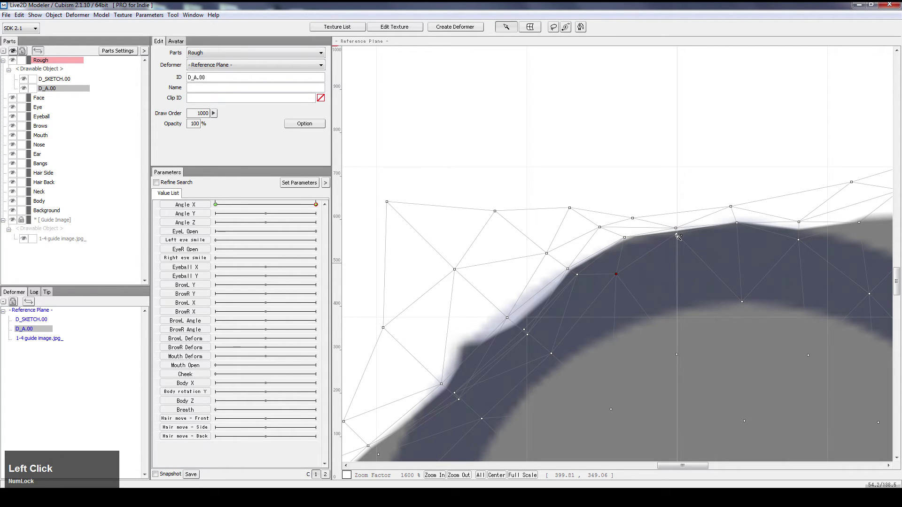
drag(602, 248, 563, 266)
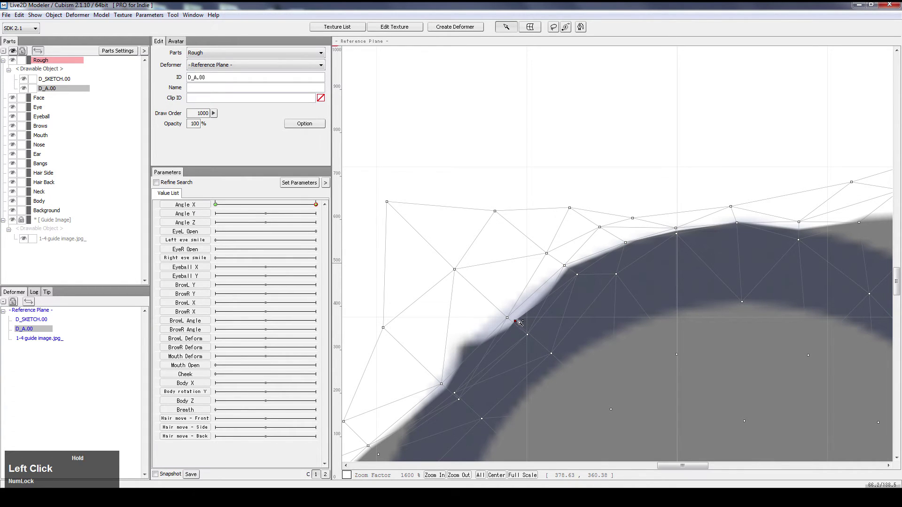
- Reposition the inner and outer mesh points on the circle's upper-left side until the square's edge follows the guide's curve
drag(524, 331, 498, 307)
drag(454, 269, 473, 296)
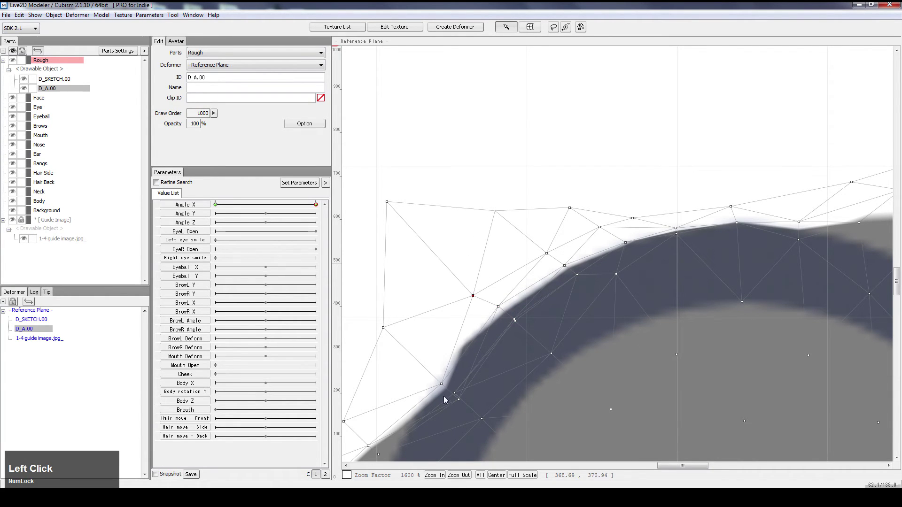
drag(438, 380, 450, 359)
drag(476, 298, 487, 308)
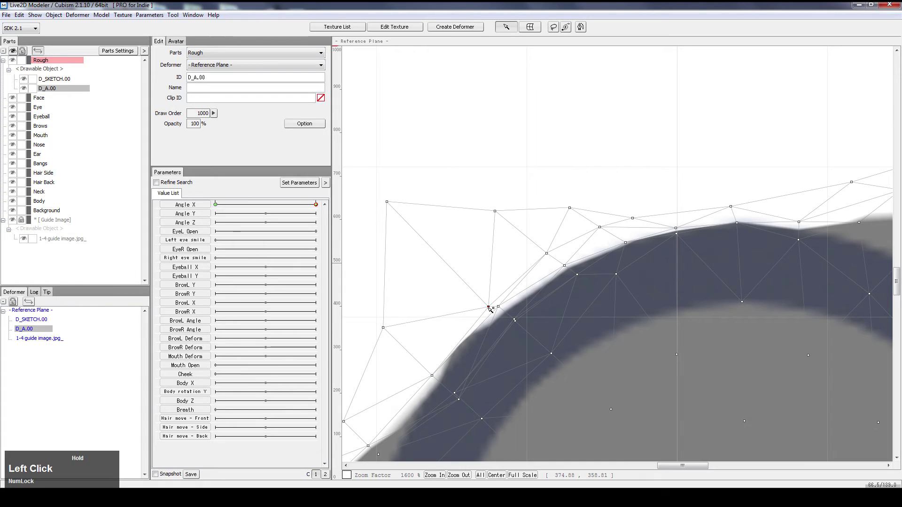
drag(460, 399, 445, 383)
mouse_move(498, 306)
mouse_down()
mouse_move(504, 310)
mouse_move(497, 311)
mouse_up()
drag(445, 384, 447, 386)
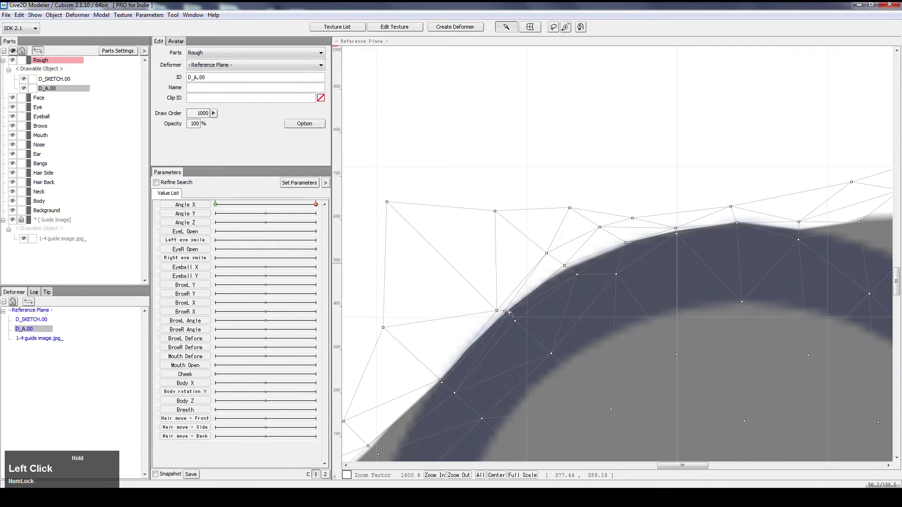
click(514, 319)
drag(504, 311, 502, 310)
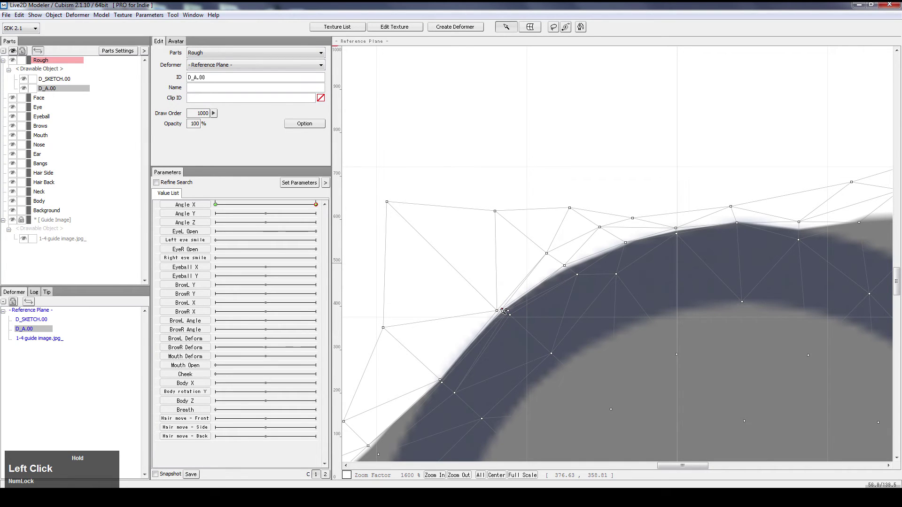
- Using brush selection, push the mesh points bulging beyond the circle's upper-left side inward toward the ring
scroll(461, 364, down, 2)
key(space)
drag(531, 348, 609, 195)
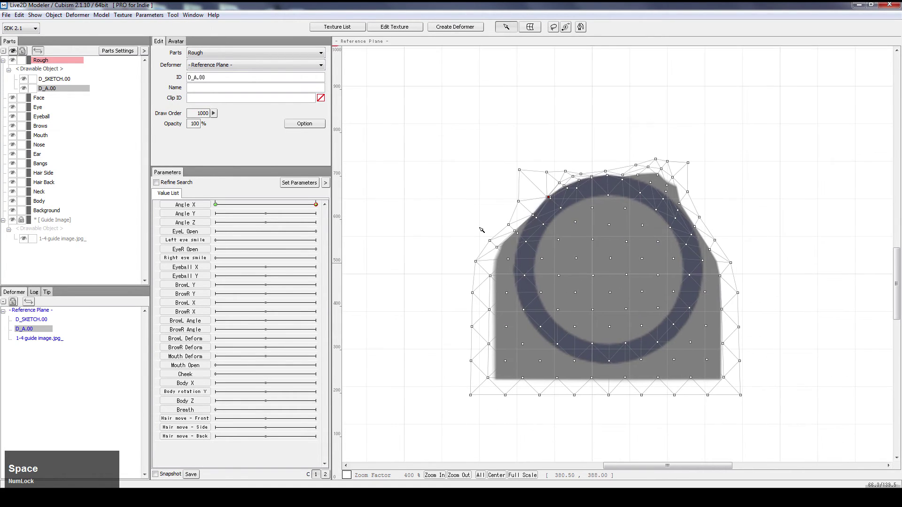
click(481, 221)
scroll(490, 209, up, 1)
click(566, 28)
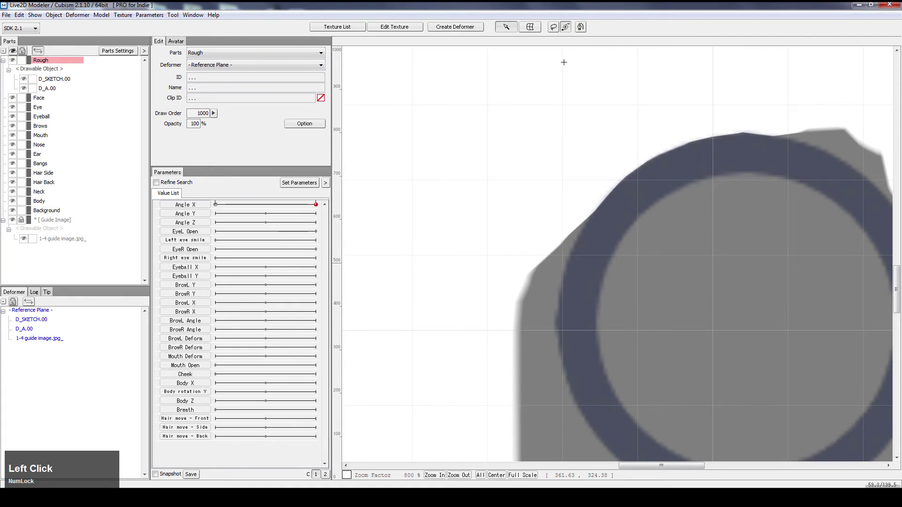
mouse_move(483, 209)
mouse_down()
mouse_move(435, 241)
mouse_move(424, 204)
mouse_move(461, 159)
mouse_move(515, 269)
mouse_up()
key(Tab)
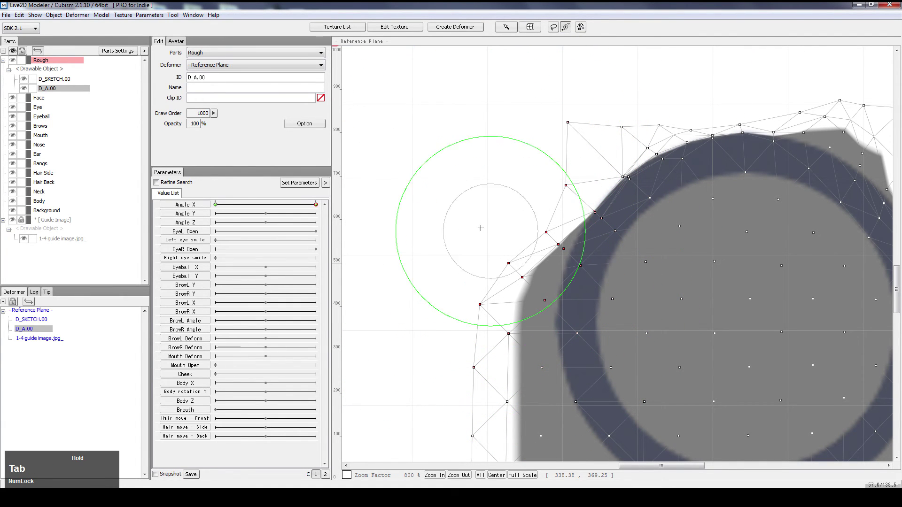
mouse_move(479, 227)
mouse_down()
mouse_move(503, 209)
mouse_move(461, 281)
mouse_up()
key(ctrl)
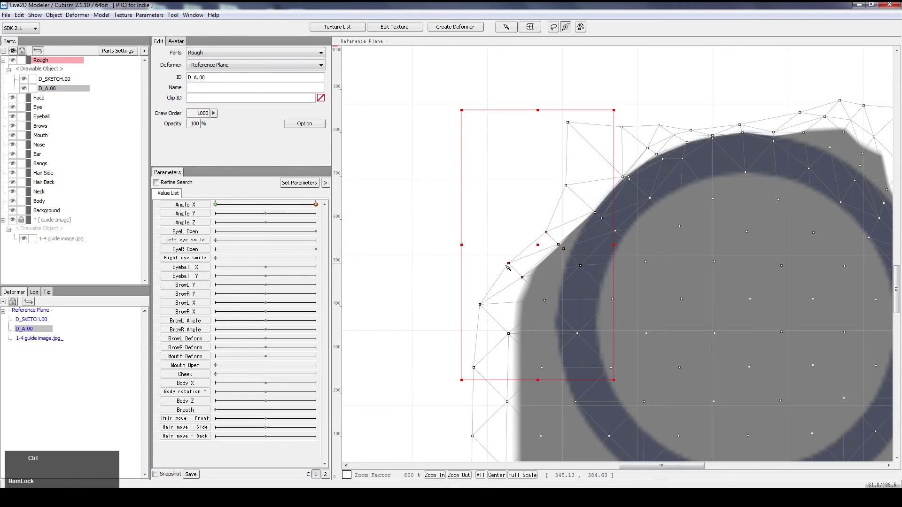
drag(539, 247, 563, 261)
- Brush-select successive groups of points down the square's left side and push them inward against the ring
mouse_move(469, 307)
mouse_down()
mouse_move(463, 348)
mouse_move(471, 318)
mouse_move(476, 344)
mouse_up()
key(ctrl)
drag(526, 360, 572, 365)
mouse_move(502, 279)
mouse_down()
mouse_move(510, 303)
mouse_move(505, 286)
mouse_up()
key(ctrl)
drag(565, 282, 571, 278)
mouse_move(508, 306)
mouse_down()
mouse_move(475, 300)
mouse_move(494, 320)
mouse_up()
key(ctrl)
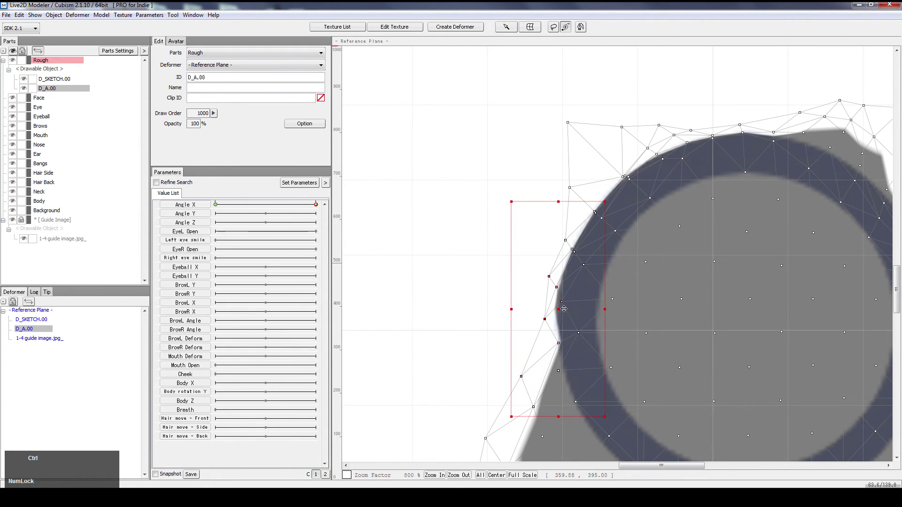
drag(564, 309, 568, 307)
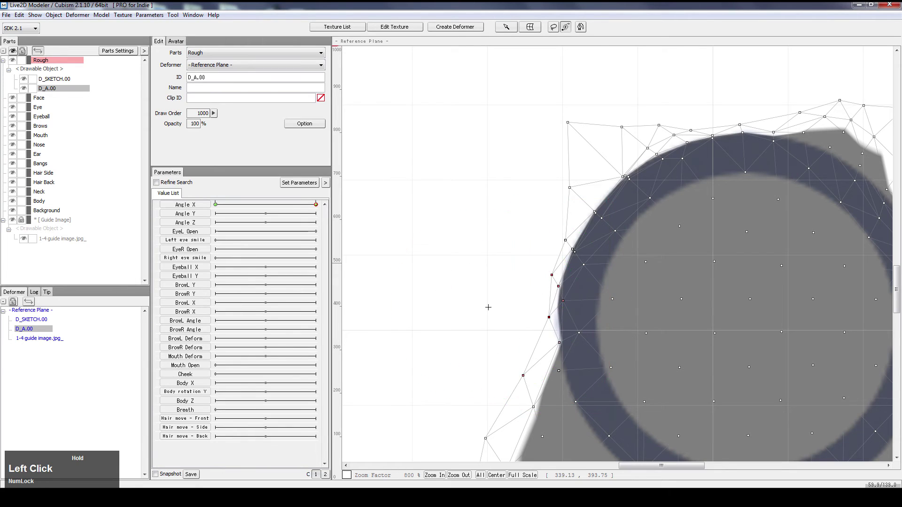
- Brush-select the points around the square's lower-left corner and move them up and inward toward the circle guide
scroll(493, 306, down, 3)
key(space)
drag(571, 258, 549, 162)
mouse_move(477, 267)
mouse_down()
mouse_move(485, 309)
mouse_move(471, 281)
mouse_move(458, 289)
mouse_up()
drag(537, 252, 544, 249)
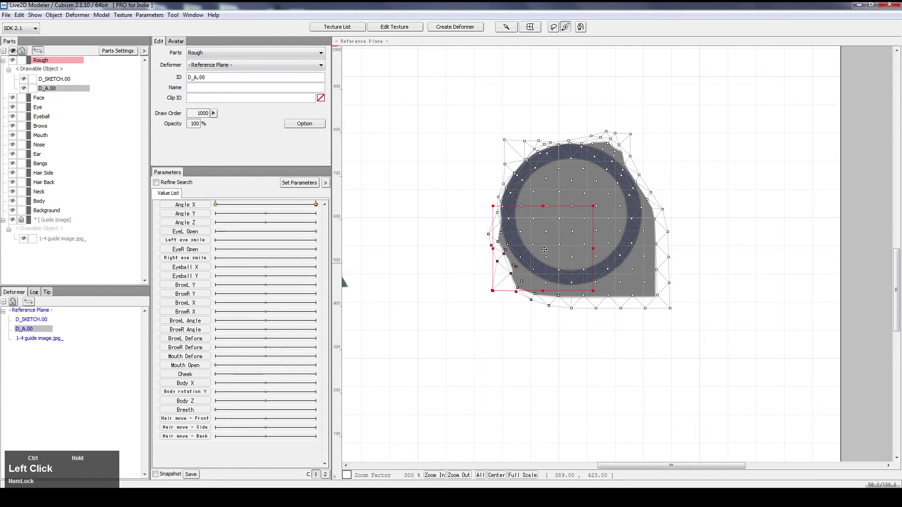
mouse_move(482, 250)
mouse_down()
mouse_move(486, 258)
mouse_move(510, 252)
mouse_move(501, 291)
mouse_move(541, 316)
mouse_up()
ctrl+click(508, 251)
click(502, 343)
click(513, 269)
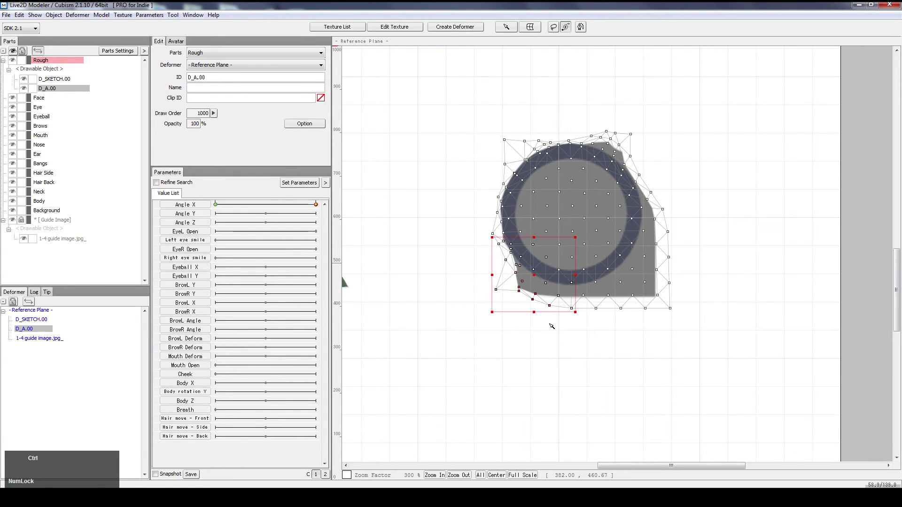
drag(535, 273, 542, 265)
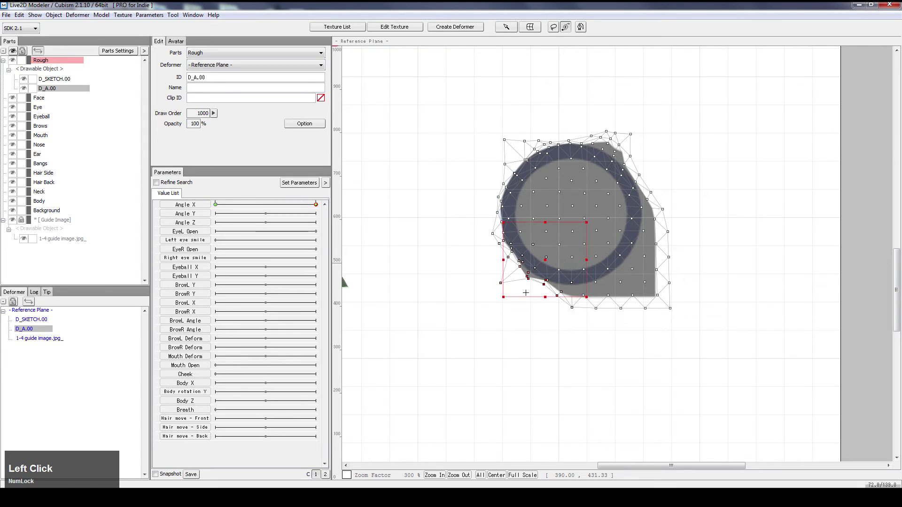
- With the normal selection tool, fit individual mesh points along the circle's lower-left side to the guide's outer edge
scroll(523, 291, up, 1)
click(506, 27)
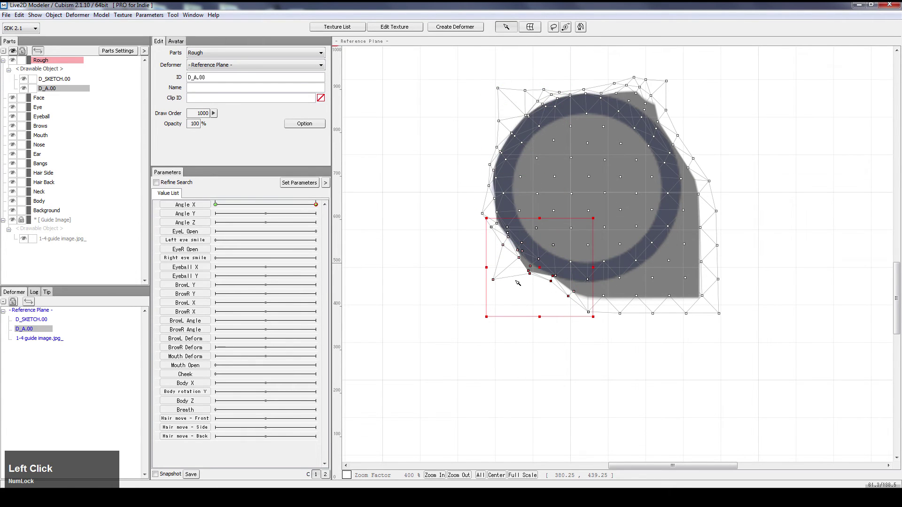
click(525, 318)
scroll(525, 319, up, 4)
scroll(550, 178, down, 2)
key(space)
drag(544, 146, 546, 292)
click(507, 192)
drag(488, 154, 482, 152)
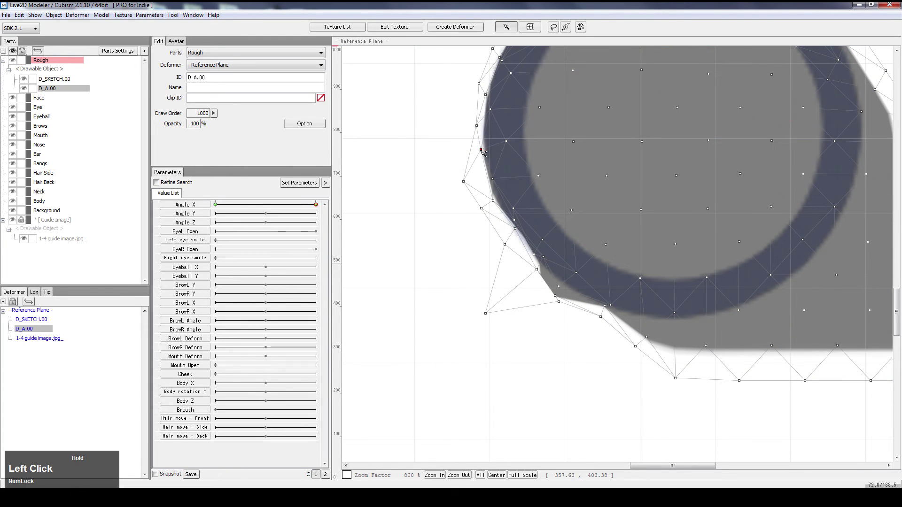
click(496, 177)
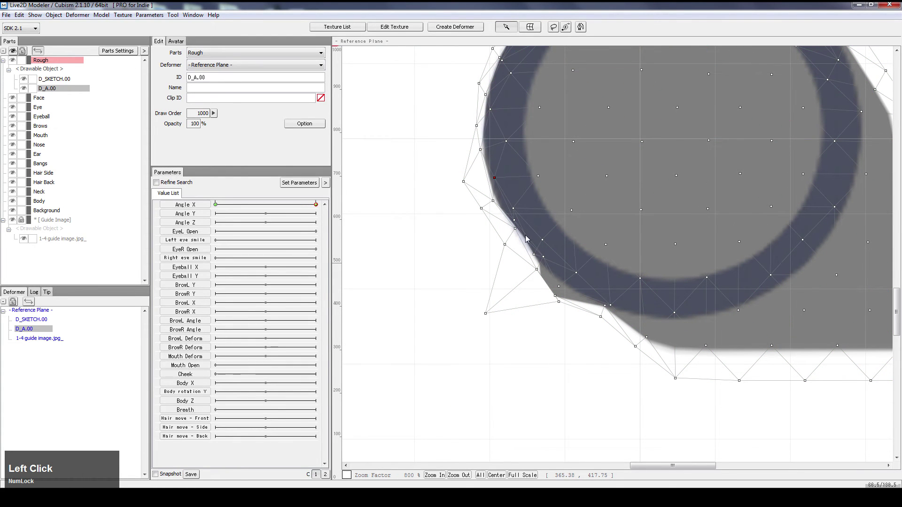
drag(540, 255, 505, 232)
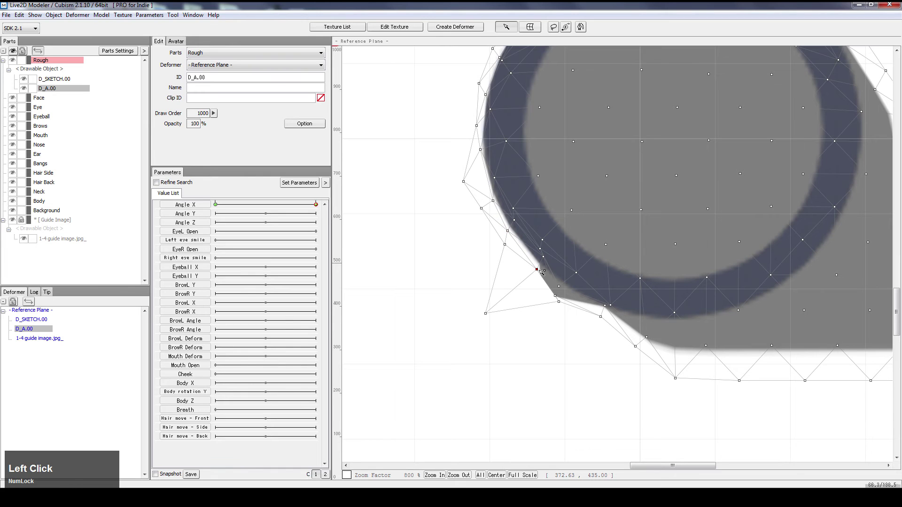
mouse_move(539, 271)
mouse_down()
mouse_move(568, 289)
mouse_move(539, 258)
mouse_up()
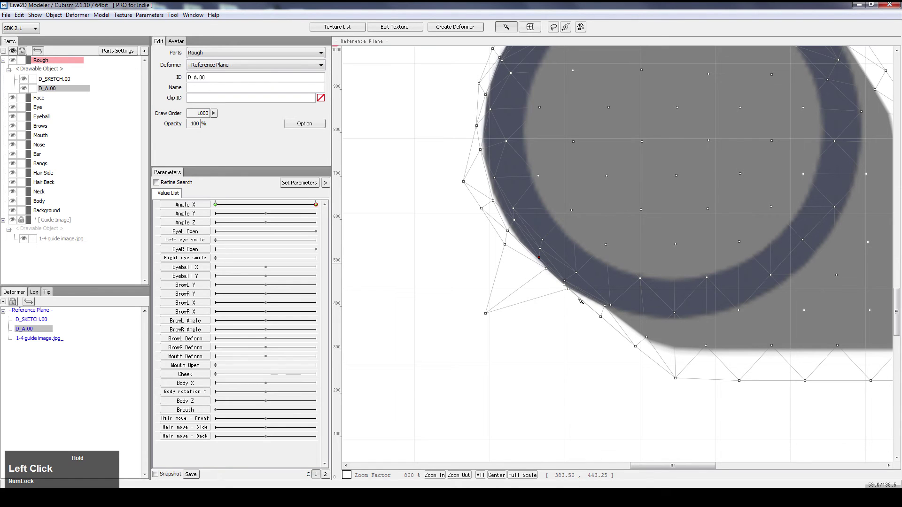
- Raise the mesh points at the circle's bottom, left of its lowest part, up to the guide's edge
drag(605, 317, 608, 312)
drag(651, 338, 658, 323)
drag(675, 378, 674, 332)
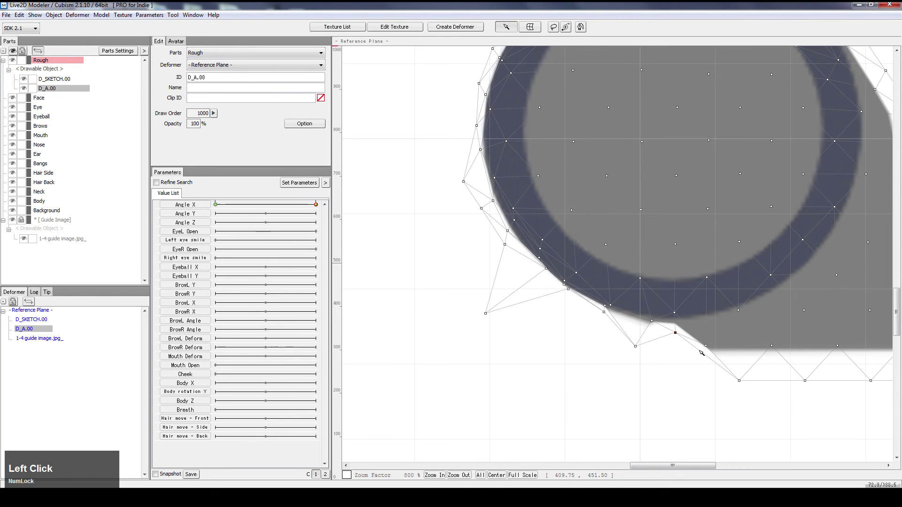
- Fit the individual mesh points just right of the circle's top to the guide's outer edge
scroll(790, 364, down, 3)
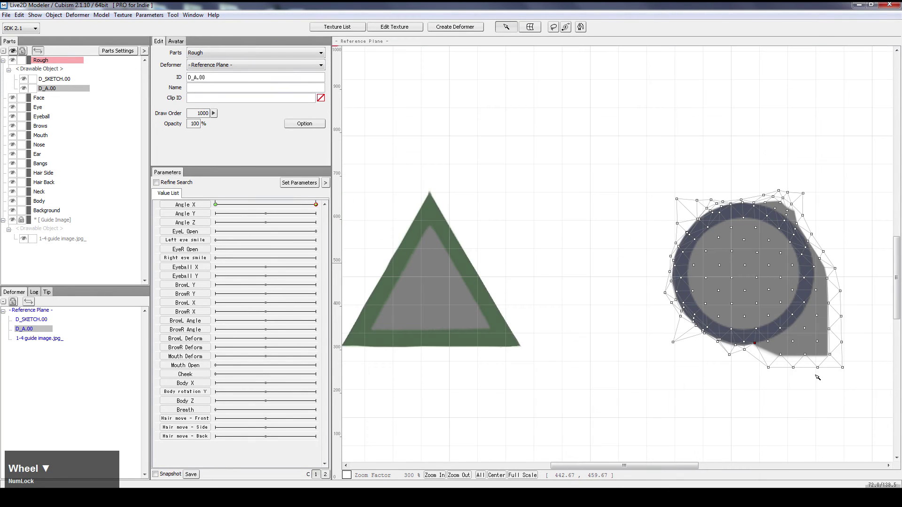
drag(661, 370, 486, 338)
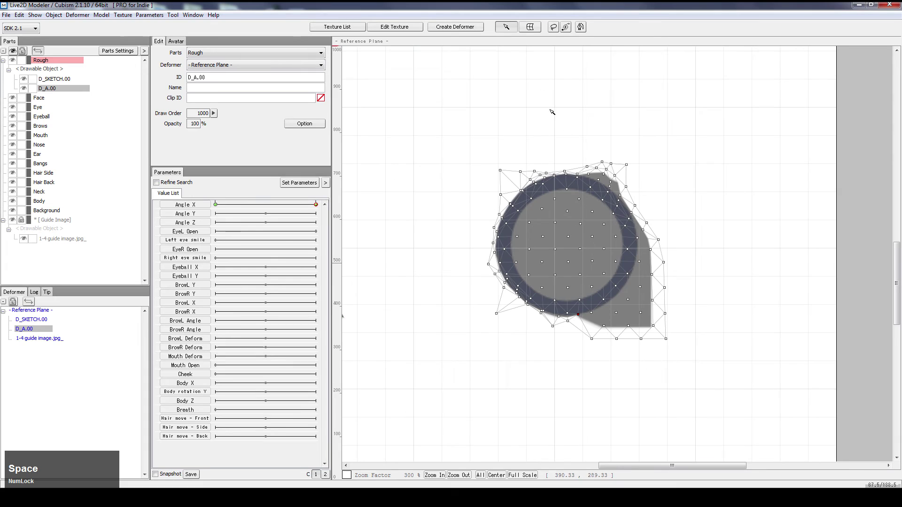
scroll(591, 175, up, 1)
click(585, 170)
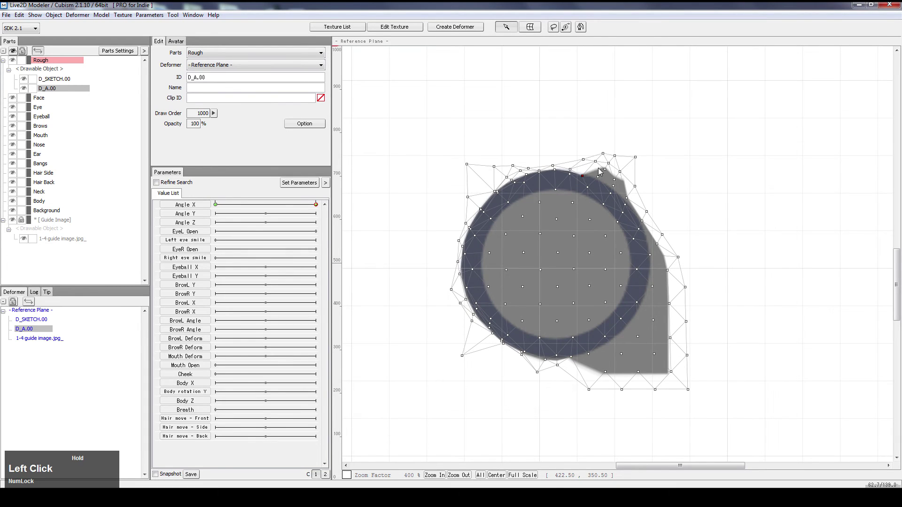
drag(604, 177, 597, 182)
scroll(598, 185, up, 3)
click(582, 217)
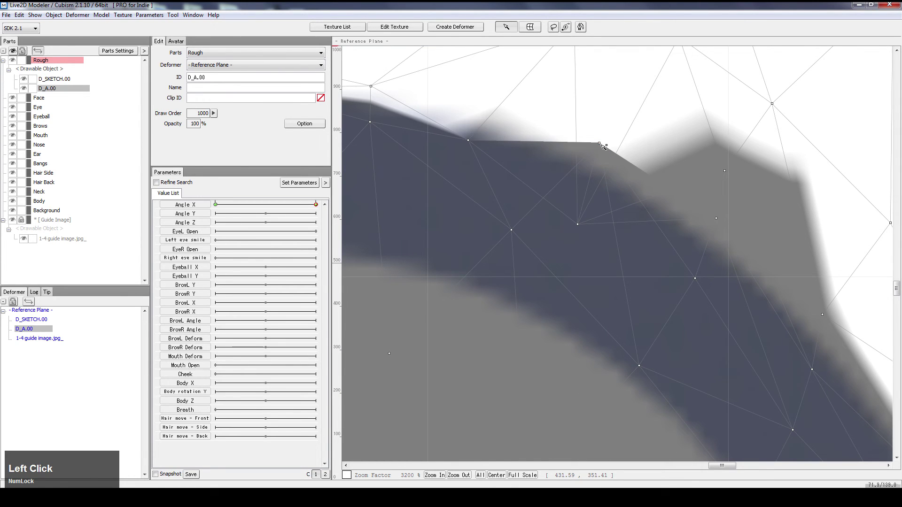
drag(599, 161, 590, 187)
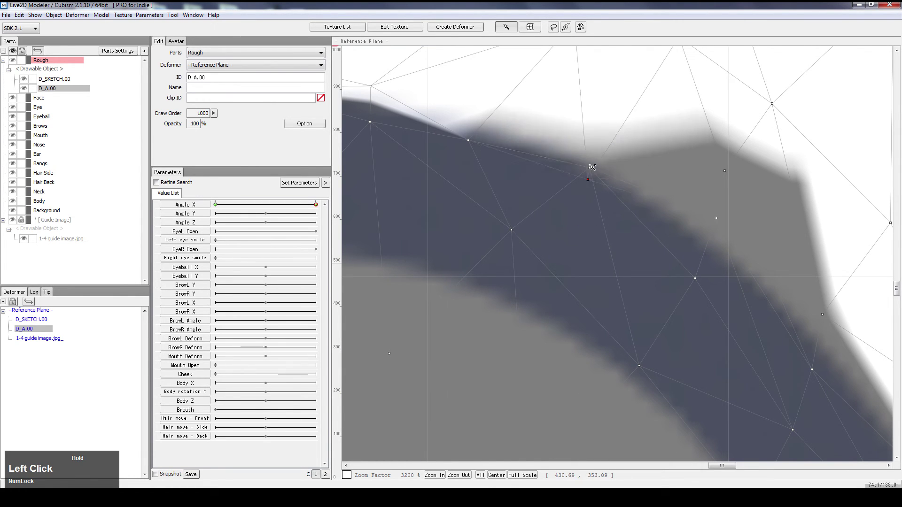
drag(471, 141, 465, 113)
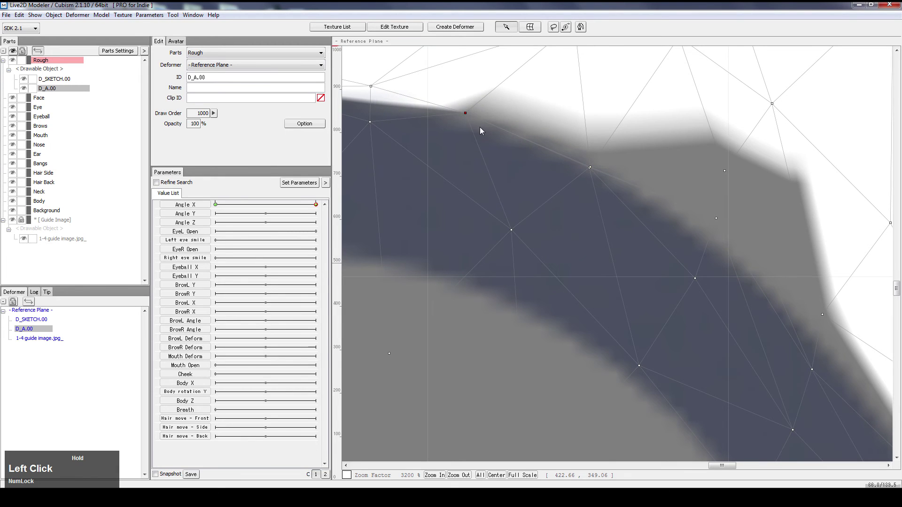
- Pull the inner and outer mesh points of the square's upper-right corner down toward the ring
scroll(488, 135, down, 1)
drag(536, 85, 558, 114)
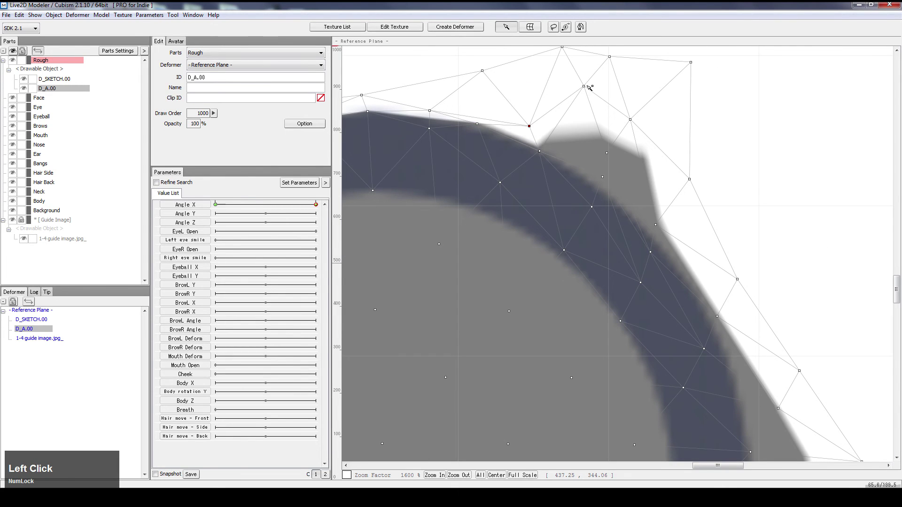
drag(589, 87, 598, 190)
click(631, 126)
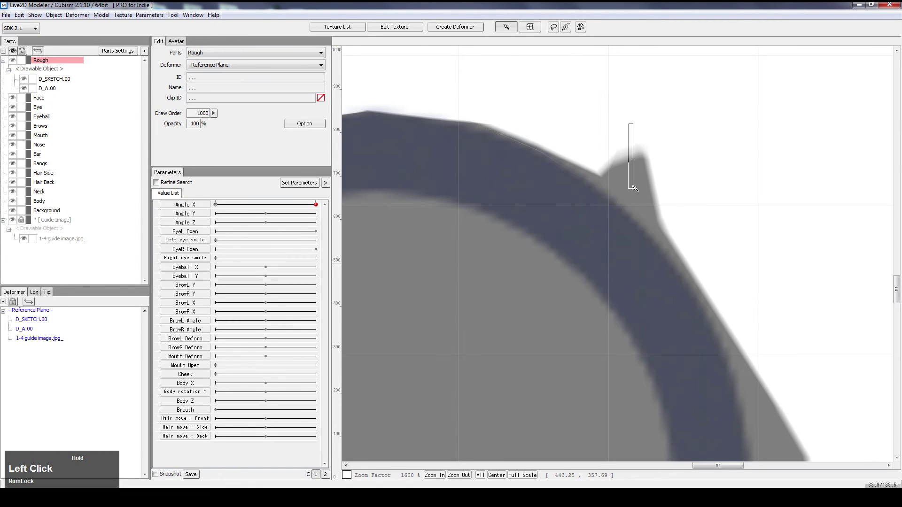
click(630, 176)
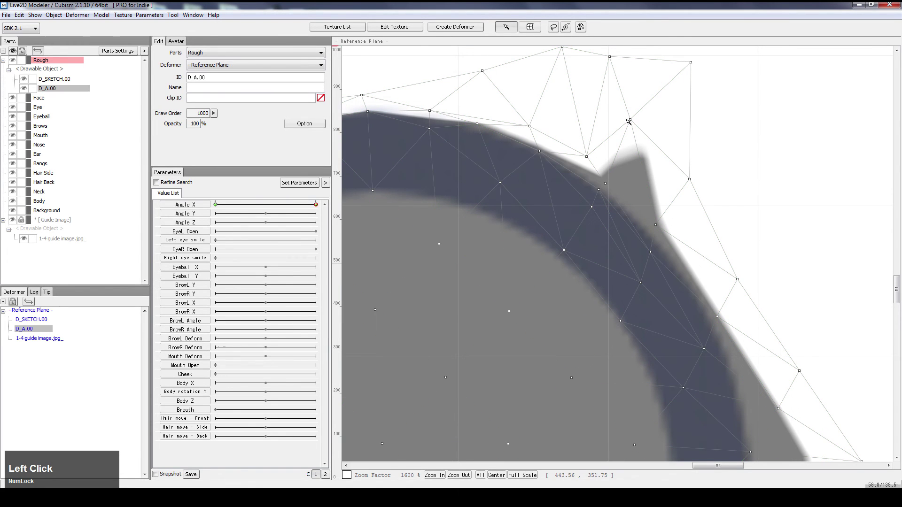
drag(628, 121, 635, 190)
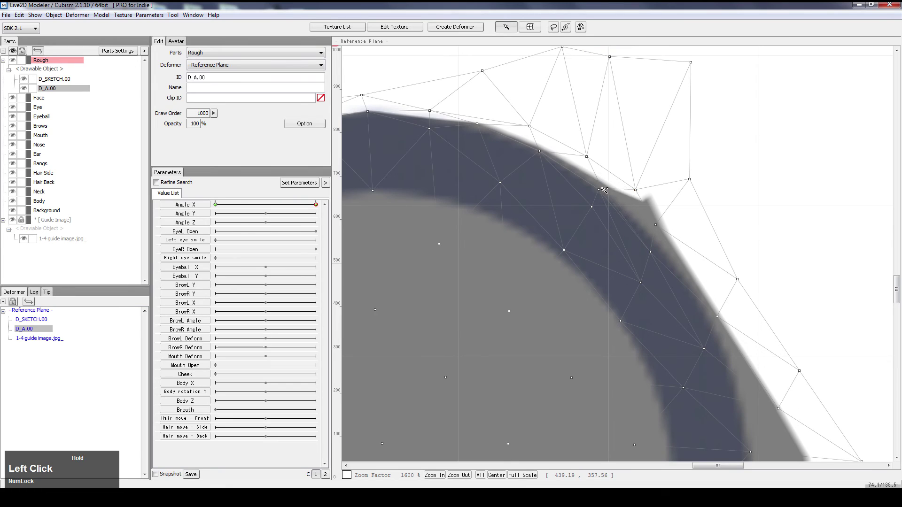
- Move the remaining protruding points on the circle's upper-right side down and inward onto the guide's edge
click(659, 240)
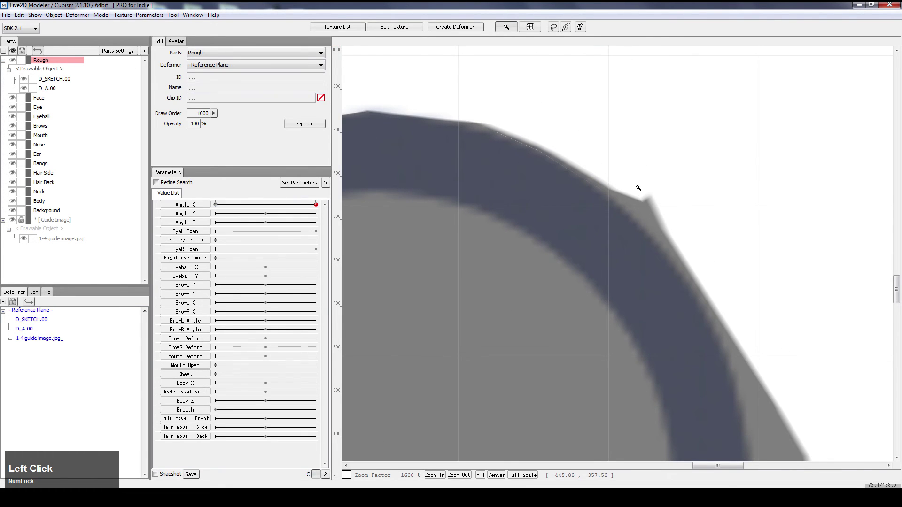
click(633, 246)
drag(635, 190, 648, 245)
drag(689, 179, 684, 263)
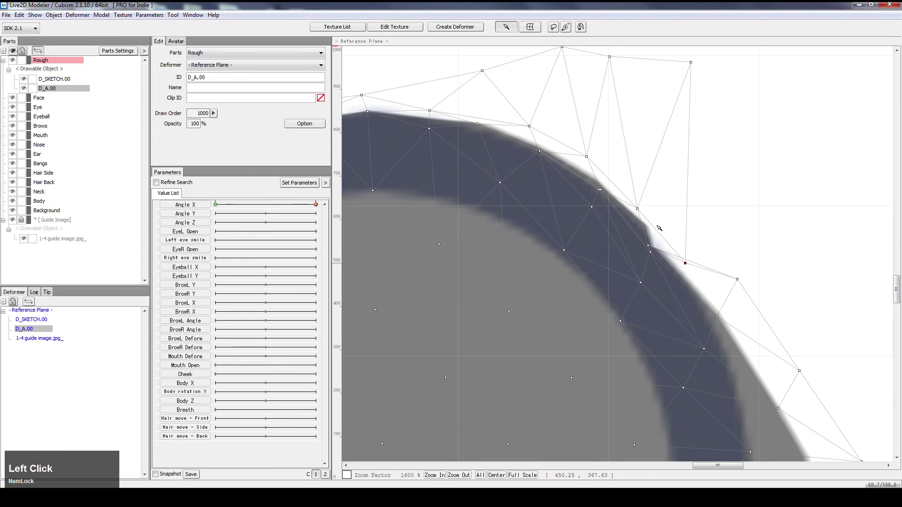
drag(636, 208, 634, 214)
drag(647, 245, 632, 220)
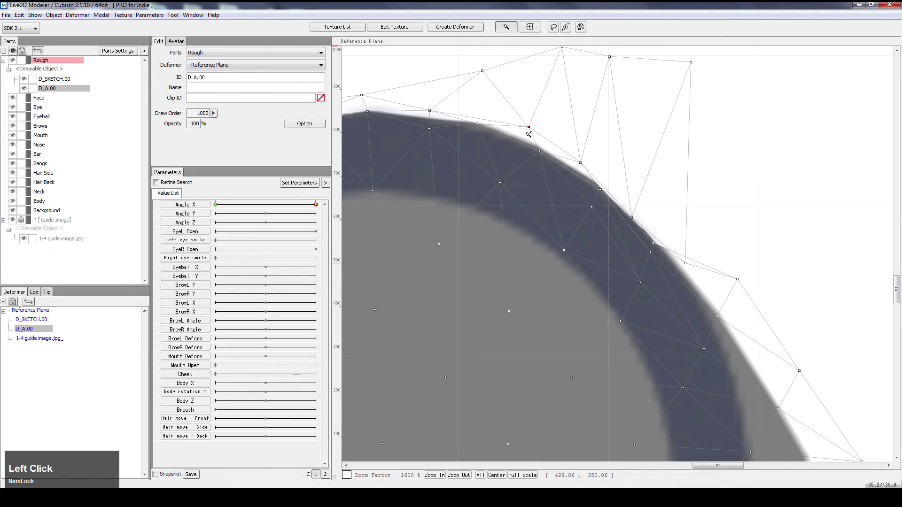
- Pull the mesh points near the square's lower-right corner up and inward toward the ring's lower-right edge
scroll(583, 182, down, 4)
click(705, 307)
scroll(664, 334, up, 2)
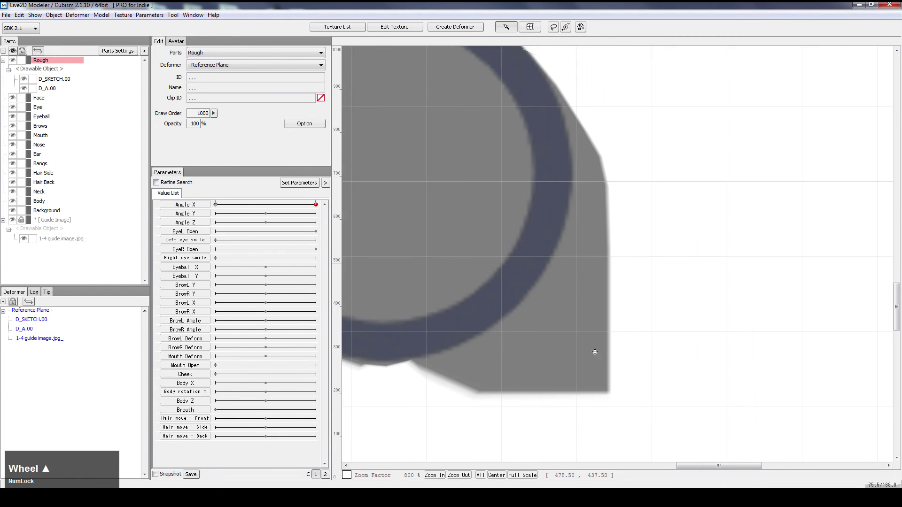
click(485, 375)
drag(488, 358, 517, 330)
drag(548, 388, 544, 287)
drag(581, 352, 566, 244)
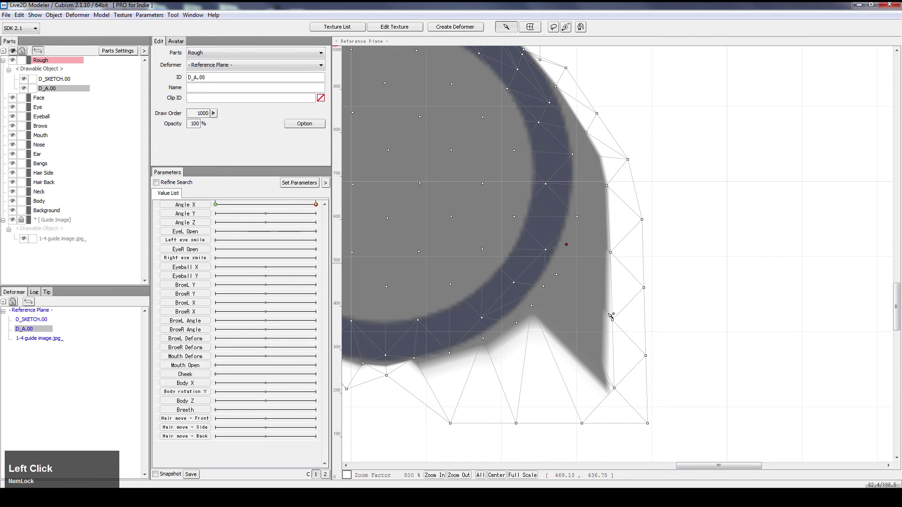
- Move the protruding mesh points along the circle's right side inward onto the guide's edge
drag(612, 318, 580, 166)
drag(586, 133, 576, 138)
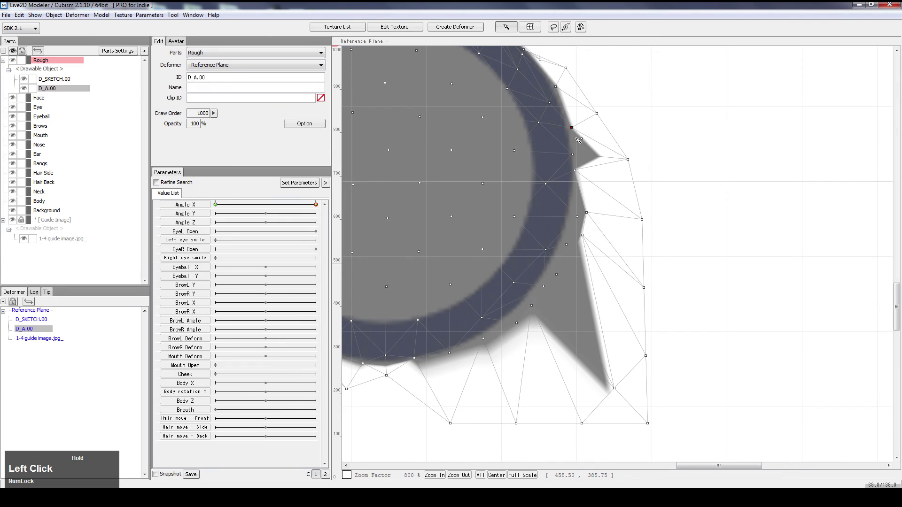
drag(624, 161, 571, 143)
click(620, 159)
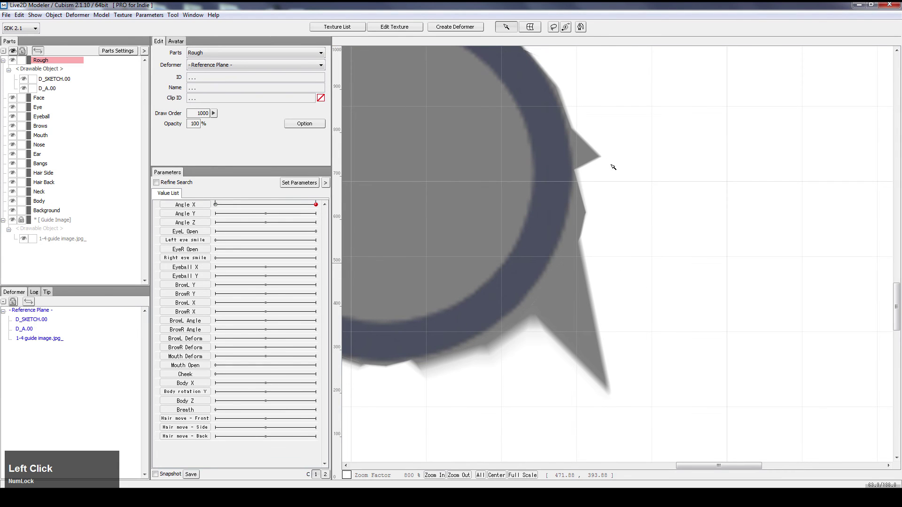
click(578, 152)
drag(629, 160, 579, 151)
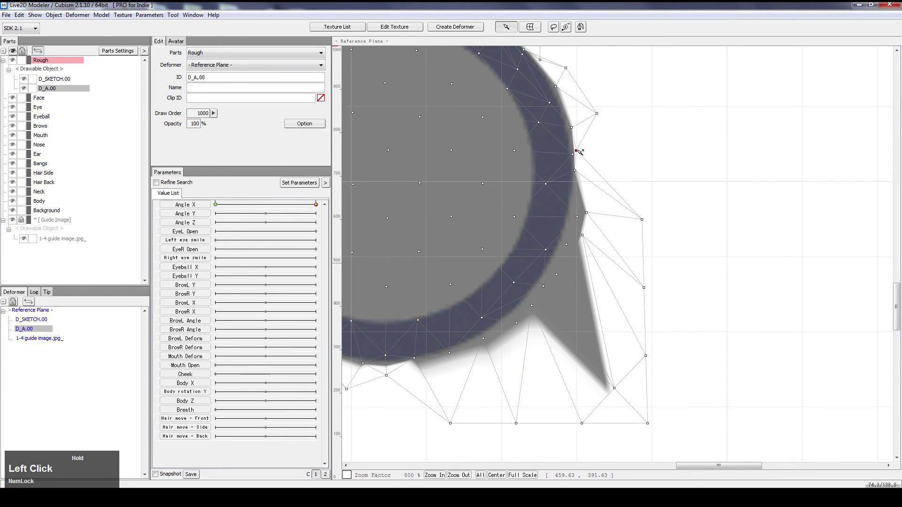
- Fit the mesh points just below the middle of the circle's right side to the guide's outer edge
drag(643, 220, 569, 227)
drag(574, 226, 563, 240)
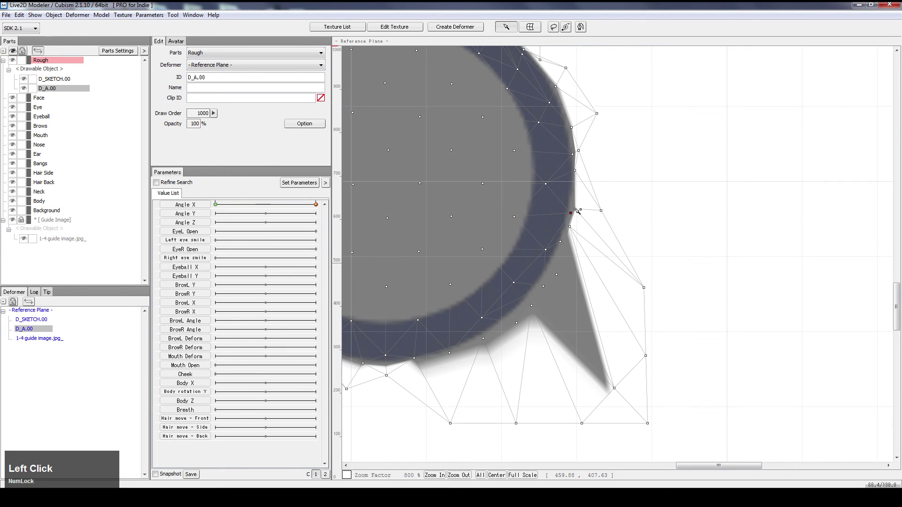
drag(573, 210, 567, 226)
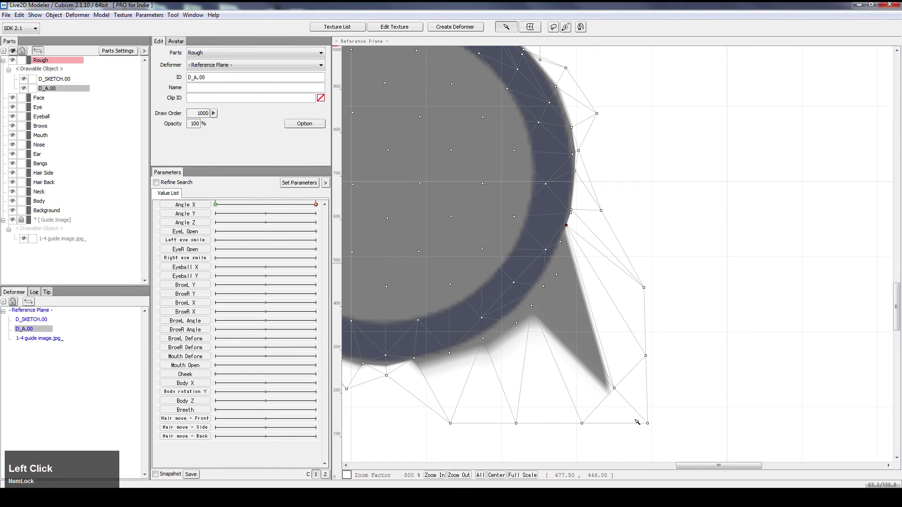
- Bring the long spike at the square's lower-right corner and its neighbouring outer mesh point up to the ring
drag(615, 388, 555, 267)
click(555, 272)
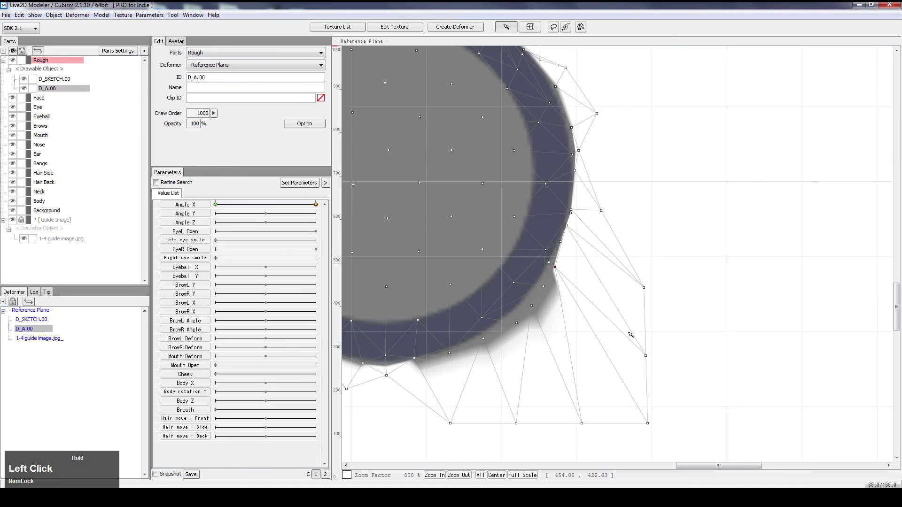
drag(646, 355, 584, 259)
drag(649, 429, 635, 408)
- Tuck the mesh points on the circle's lower-right edge onto the guide and pull the outer point below them closer
click(538, 311)
drag(534, 302, 524, 294)
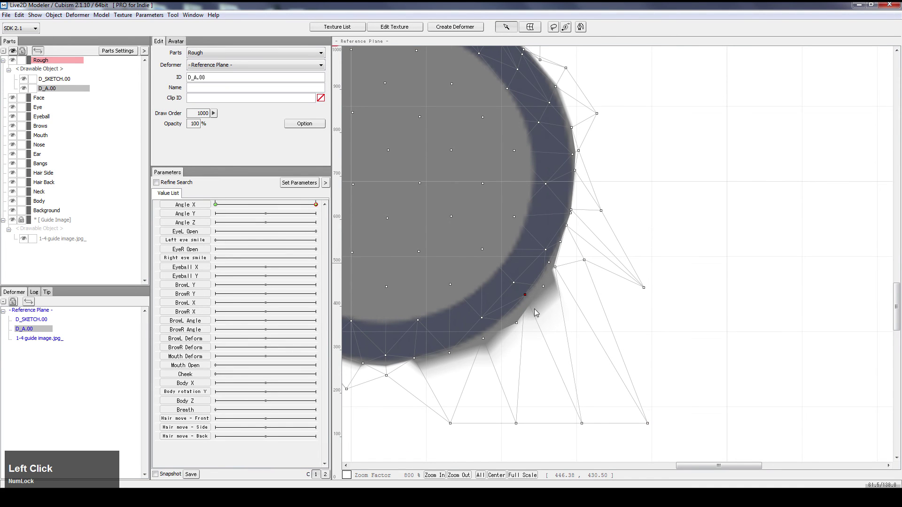
drag(585, 419, 568, 321)
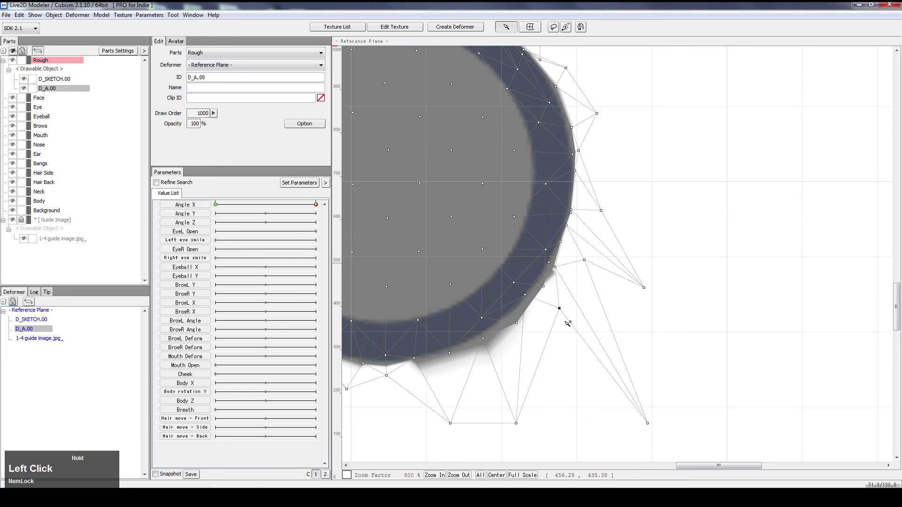
click(551, 264)
drag(544, 285, 536, 280)
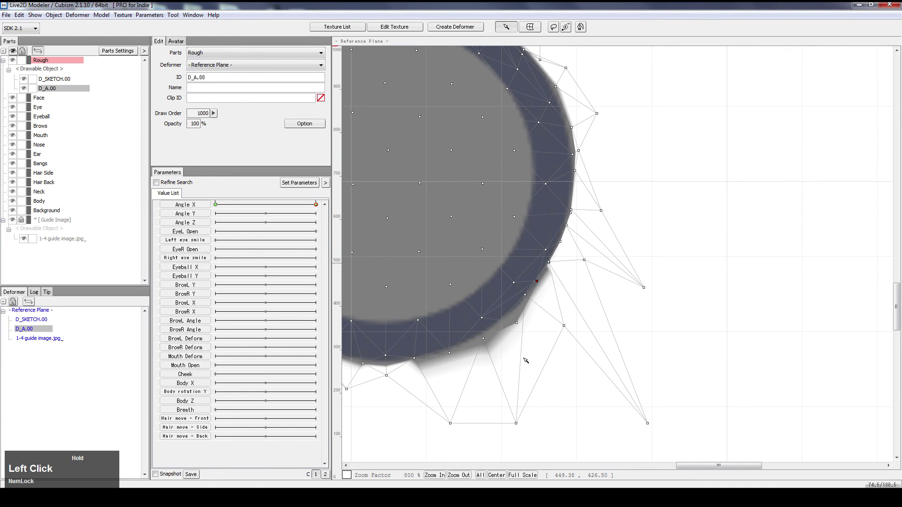
- Raise the inner and outer mesh points right of the circle's bottom to the guide's edge
drag(518, 323, 510, 312)
drag(518, 423, 509, 351)
drag(451, 423, 480, 332)
drag(525, 296, 519, 294)
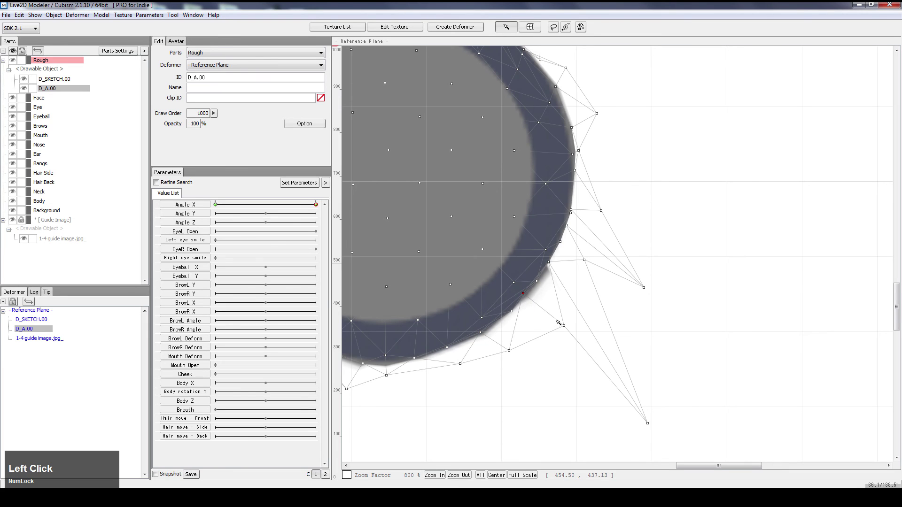
- Refine the remaining mesh points along the circle's lower-right arc against the guide and deselect the shape
drag(565, 325, 555, 297)
drag(550, 266, 500, 340)
drag(461, 365, 458, 359)
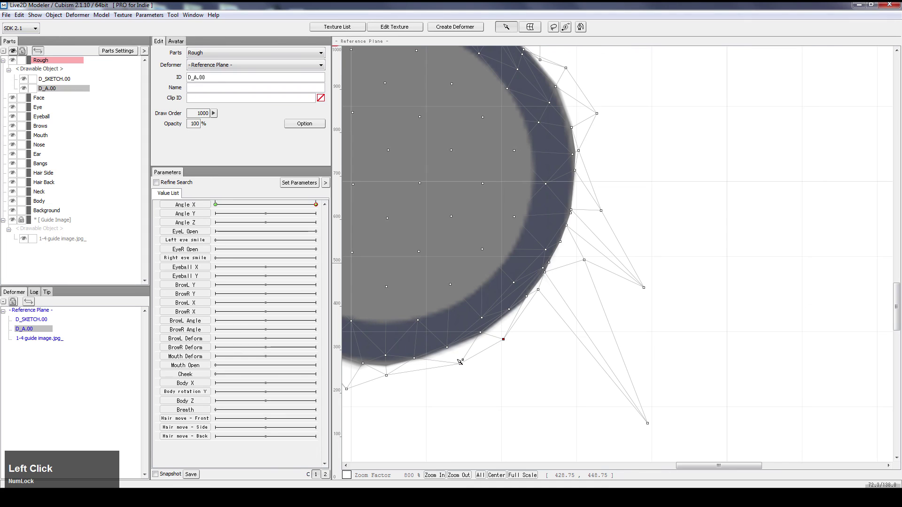
drag(415, 403, 575, 356)
drag(547, 329, 513, 327)
click(551, 340)
scroll(657, 344, down, 2)
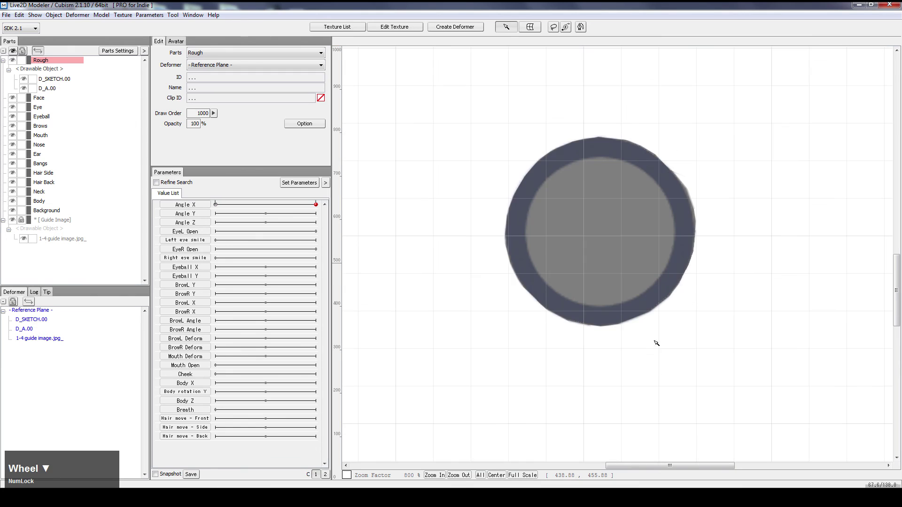
- Nudge the slightly protruding mesh points on the circle's left and lower-left sides inward onto the guide's edge
click(504, 254)
scroll(505, 254, up, 2)
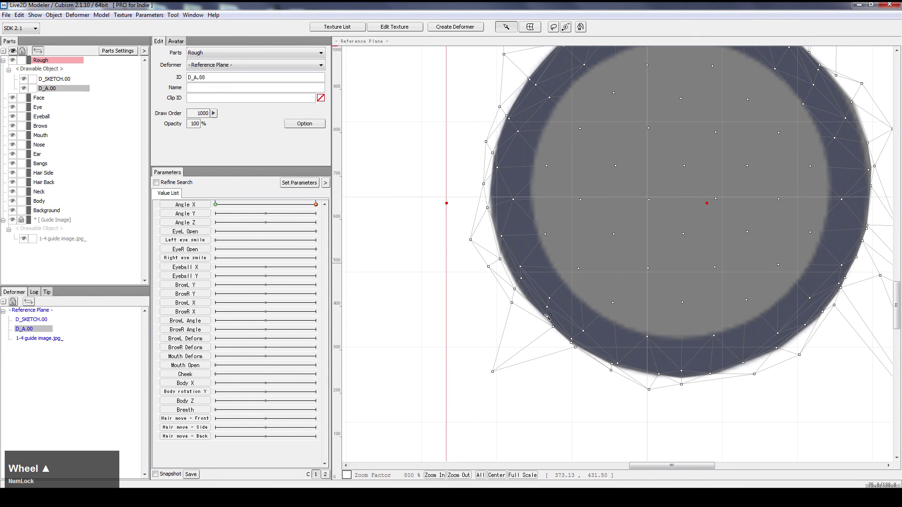
drag(516, 289, 518, 286)
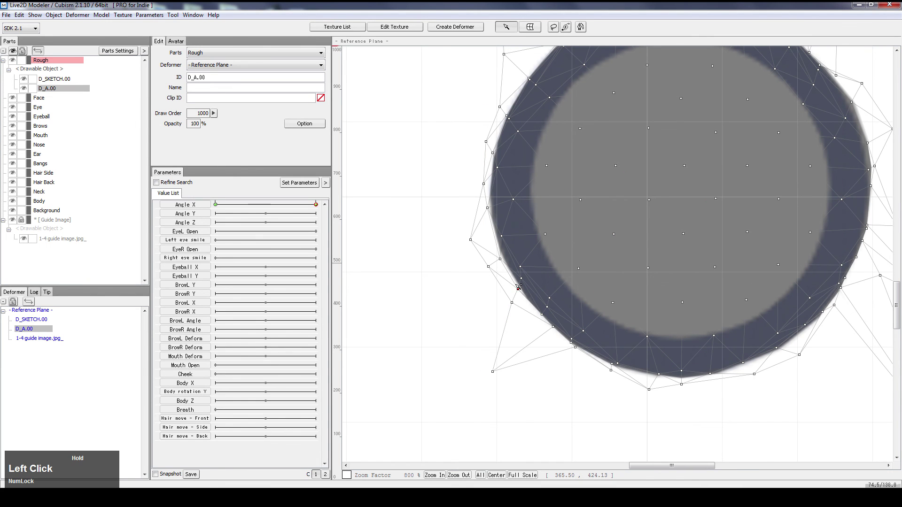
drag(488, 212, 490, 211)
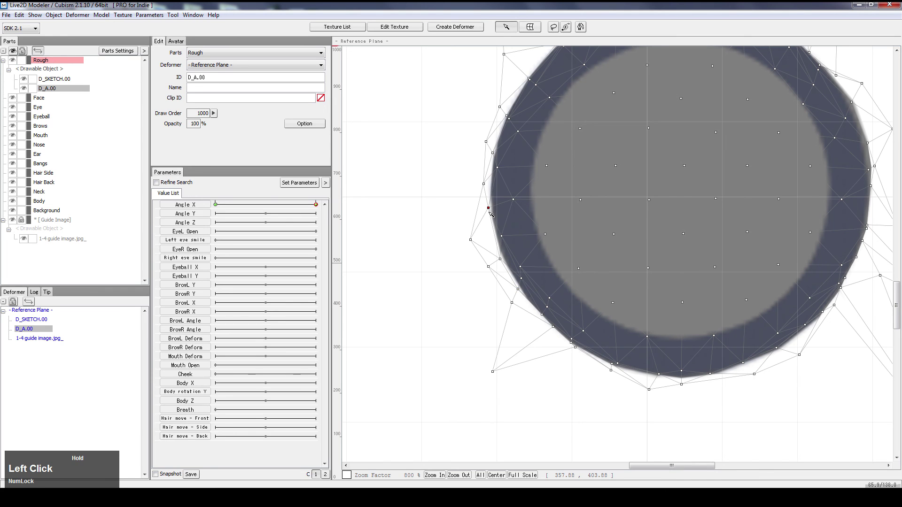
click(461, 362)
- Adjust the mesh points on the circle's upper-right side to round off its contour along the guide
scroll(540, 342, down, 3)
click(680, 273)
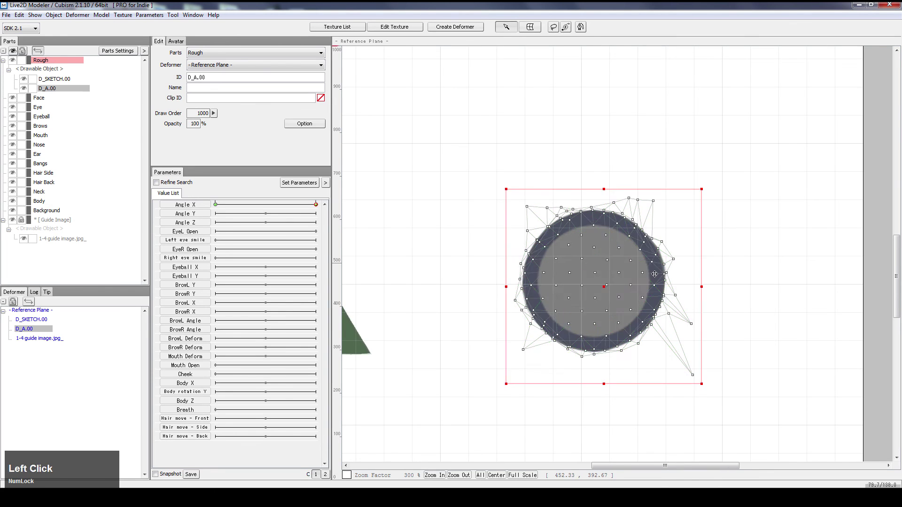
scroll(688, 265, up, 3)
drag(678, 247, 676, 246)
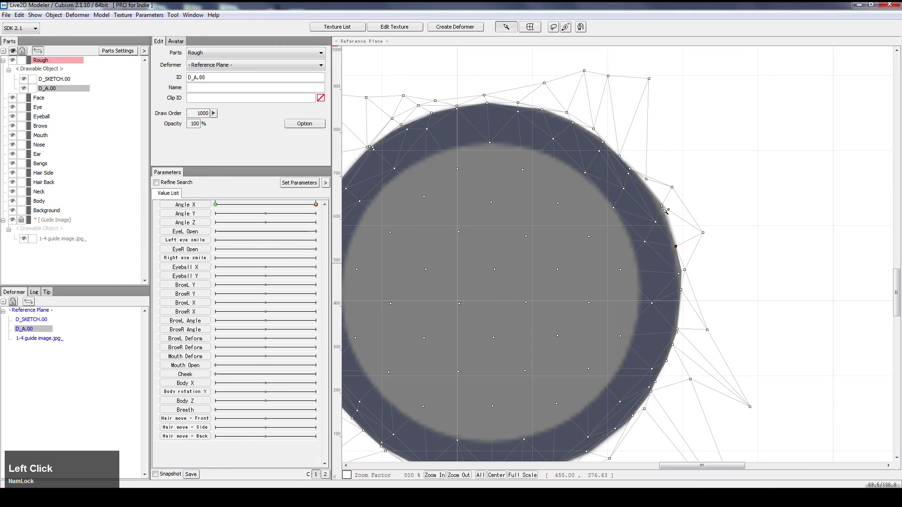
drag(661, 206, 661, 195)
- Pull the stray outer mesh points extending beyond the circle's lower-right side in close to the ring
drag(749, 406, 702, 333)
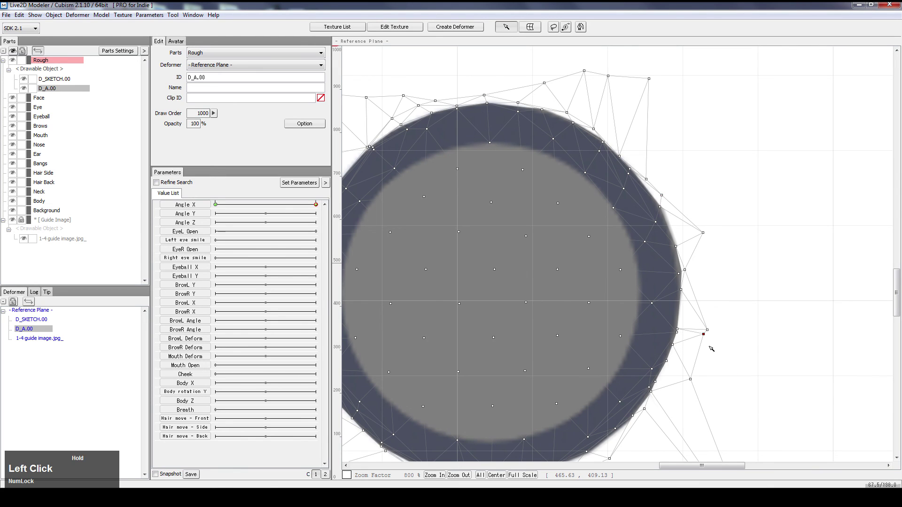
scroll(716, 374, down, 3)
drag(736, 440, 701, 365)
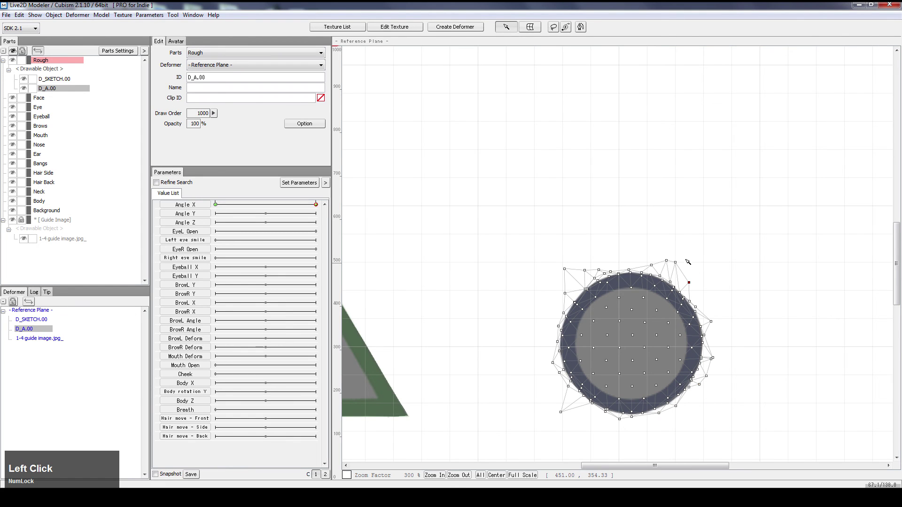
- Bring the outlying mesh points above the circle's upper-right and upper-left parts closer to the ring
scroll(679, 271, up, 5)
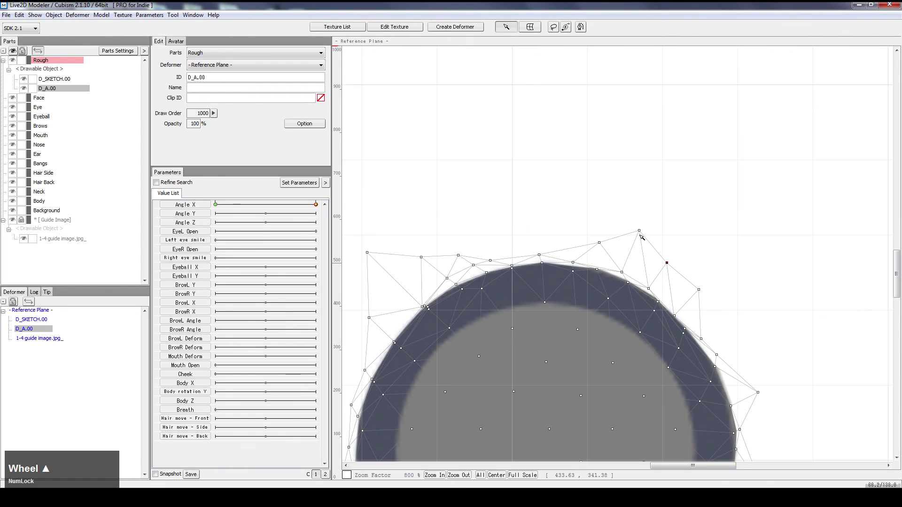
drag(639, 231, 639, 247)
click(368, 255)
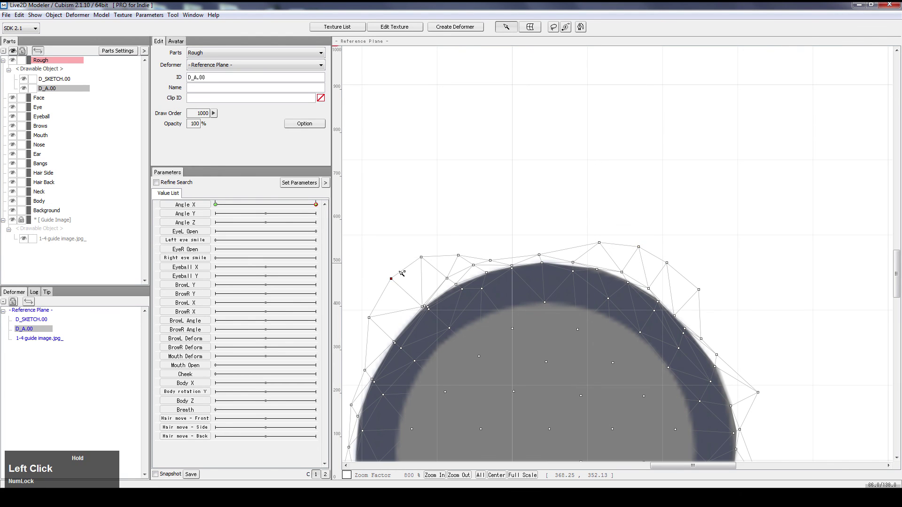
- Pull the stray outer mesh point at the circle's lower left in close to the ring and deselect the shape
scroll(518, 267, down, 4)
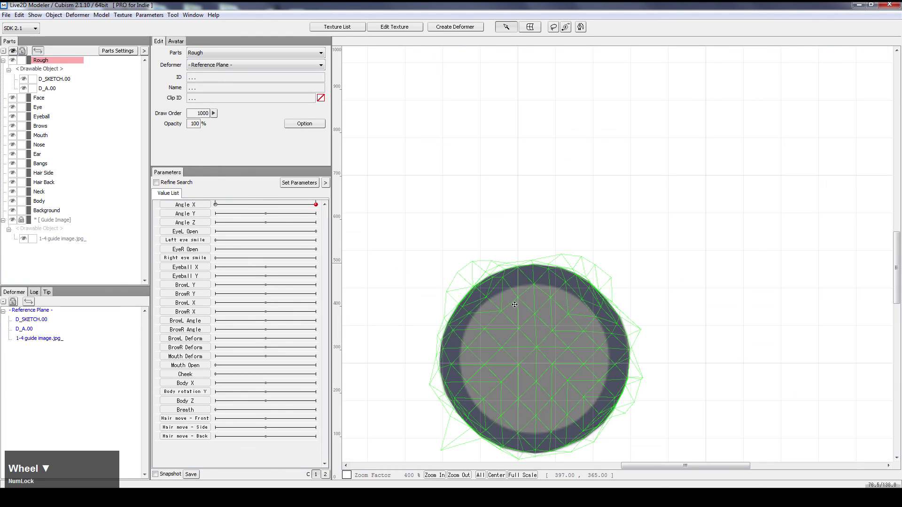
click(459, 447)
click(483, 416)
drag(441, 449, 467, 435)
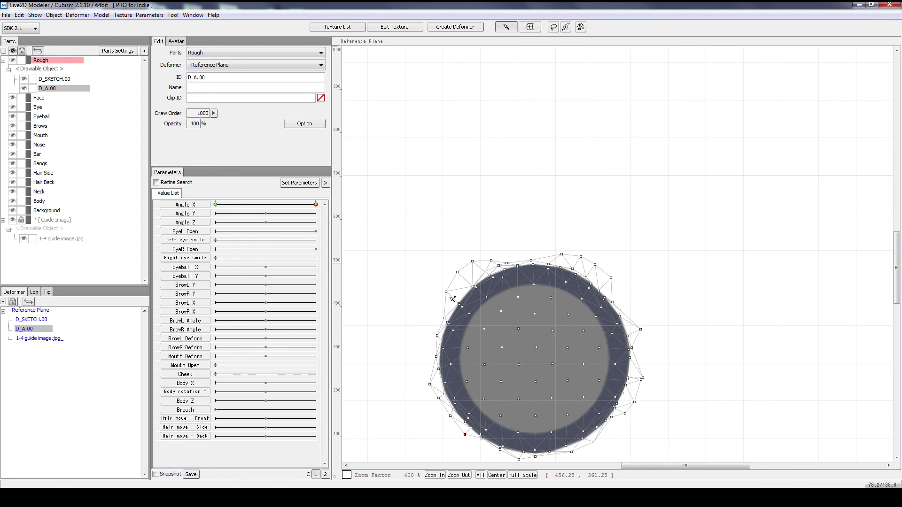
scroll(558, 277, down, 1)
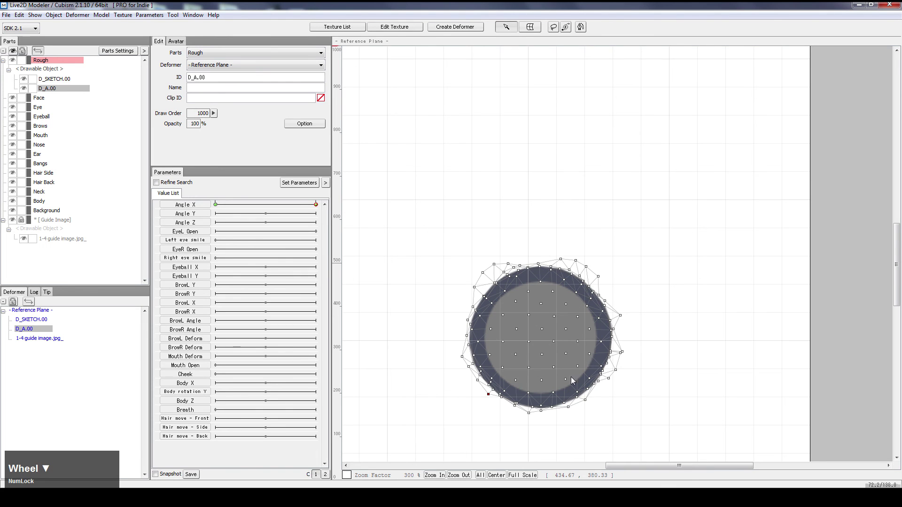
click(446, 375)
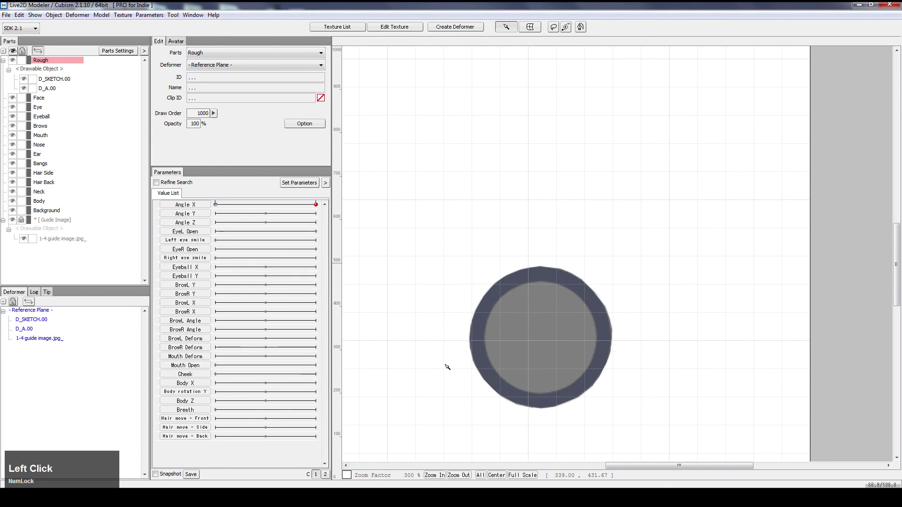
- Sweep Angle X back and forth up to 30 to preview the squares morphing into the triangle and circle
click(308, 203)
scroll(484, 342, down, 1)
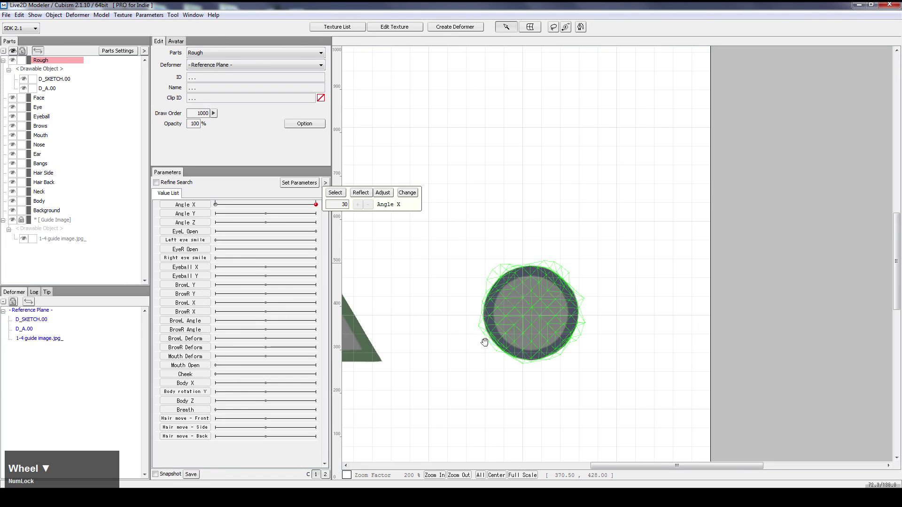
drag(484, 342, 653, 382)
drag(270, 208, 344, 199)
drag(283, 201, 386, 253)
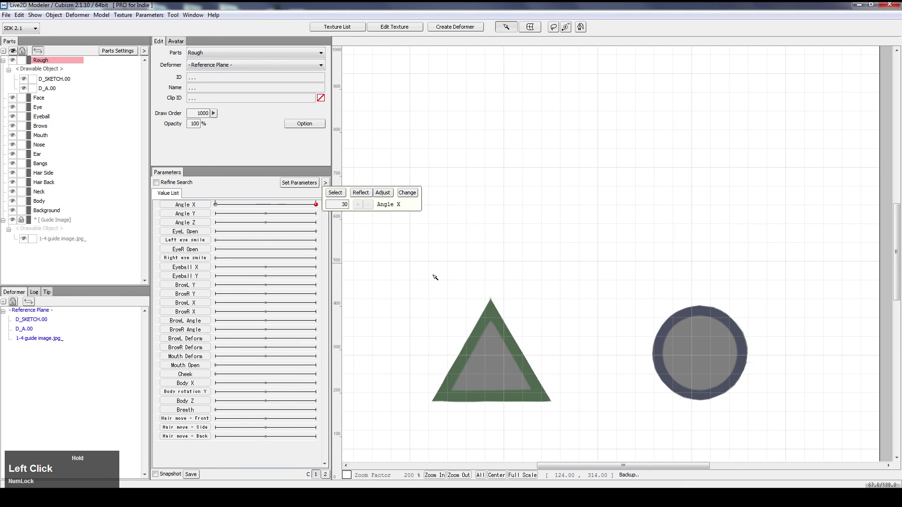